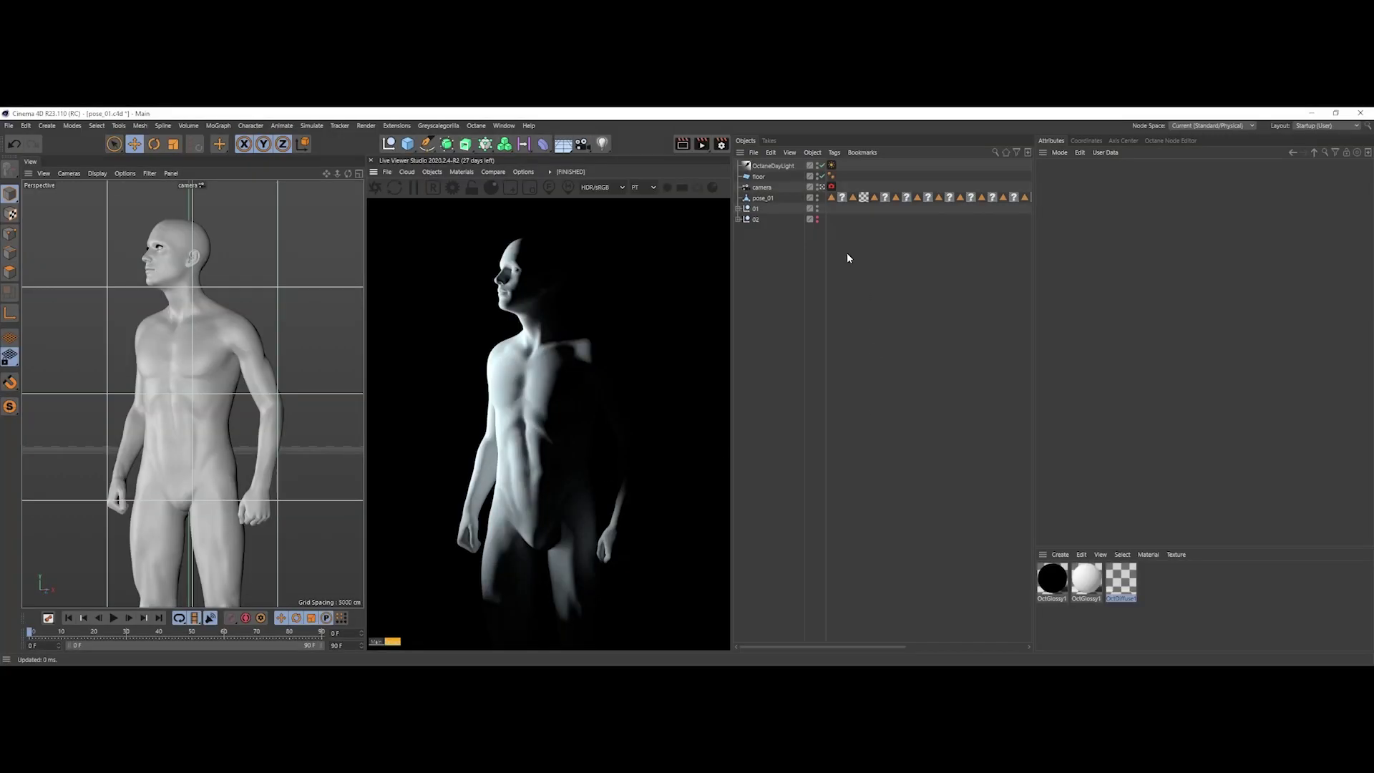
Step: Leave the scene camera and select the area light and both black block planes in the viewport
left_click(821, 187)
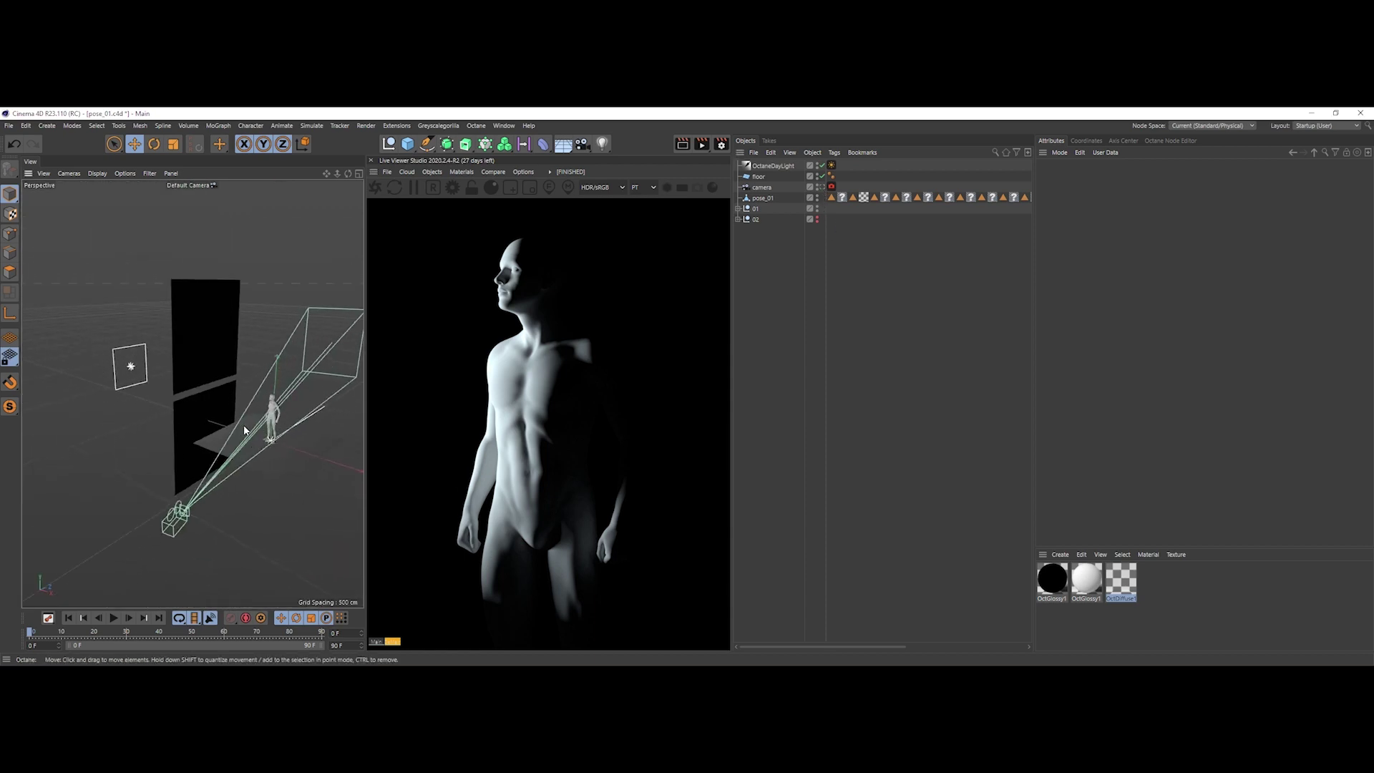
middle_click_drag(244, 430, 286, 426, "alt")
scroll(223, 378, "up", 3)
left_click(151, 364)
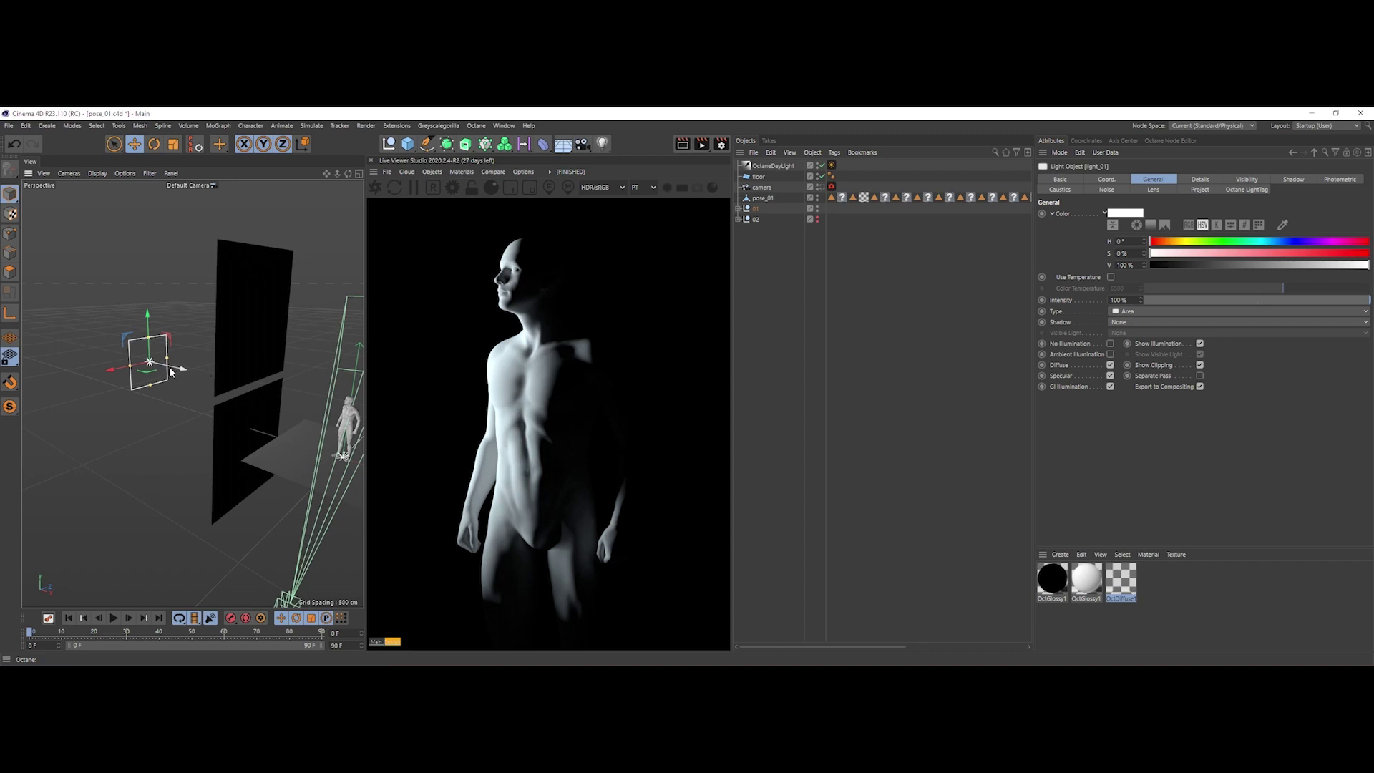
left_click_drag(195, 384, 224, 375, "alt")
left_click(232, 366)
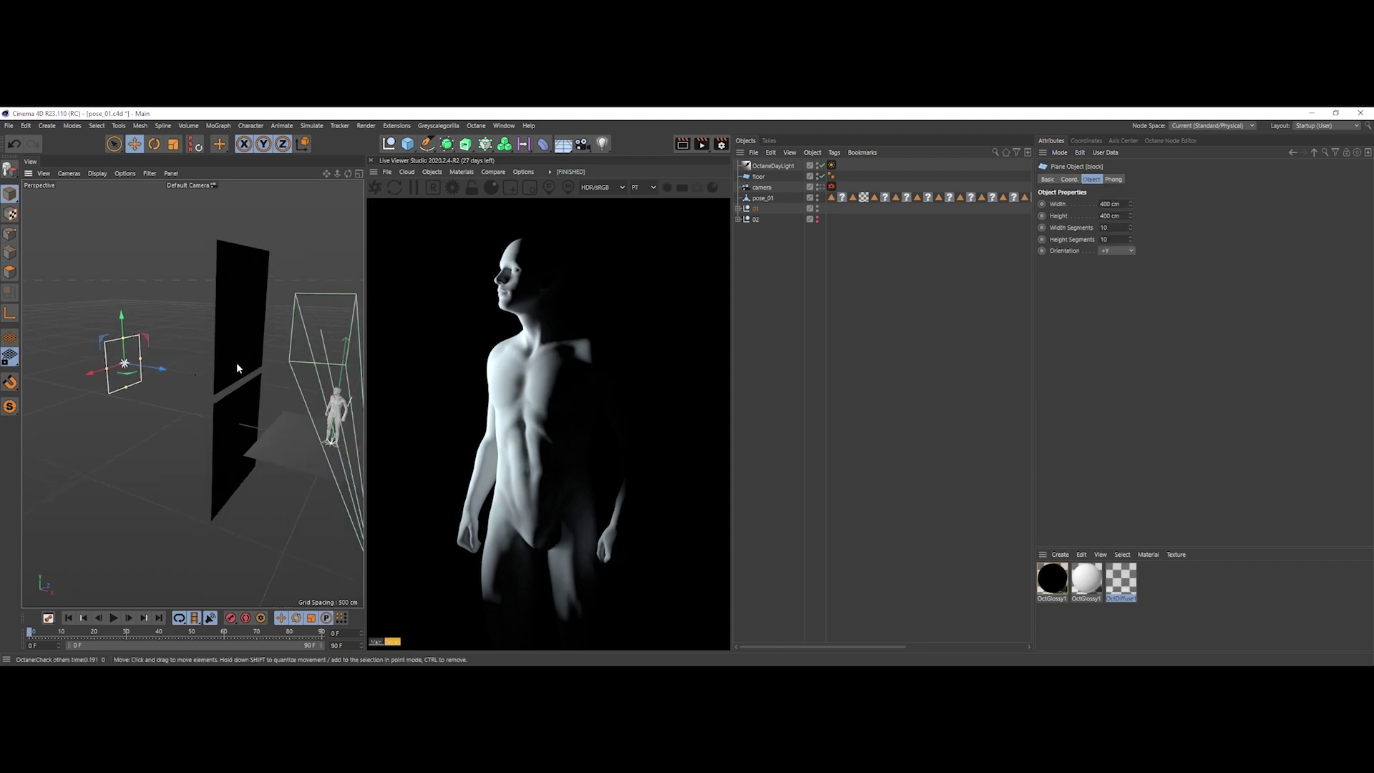
left_click(238, 410, "shift")
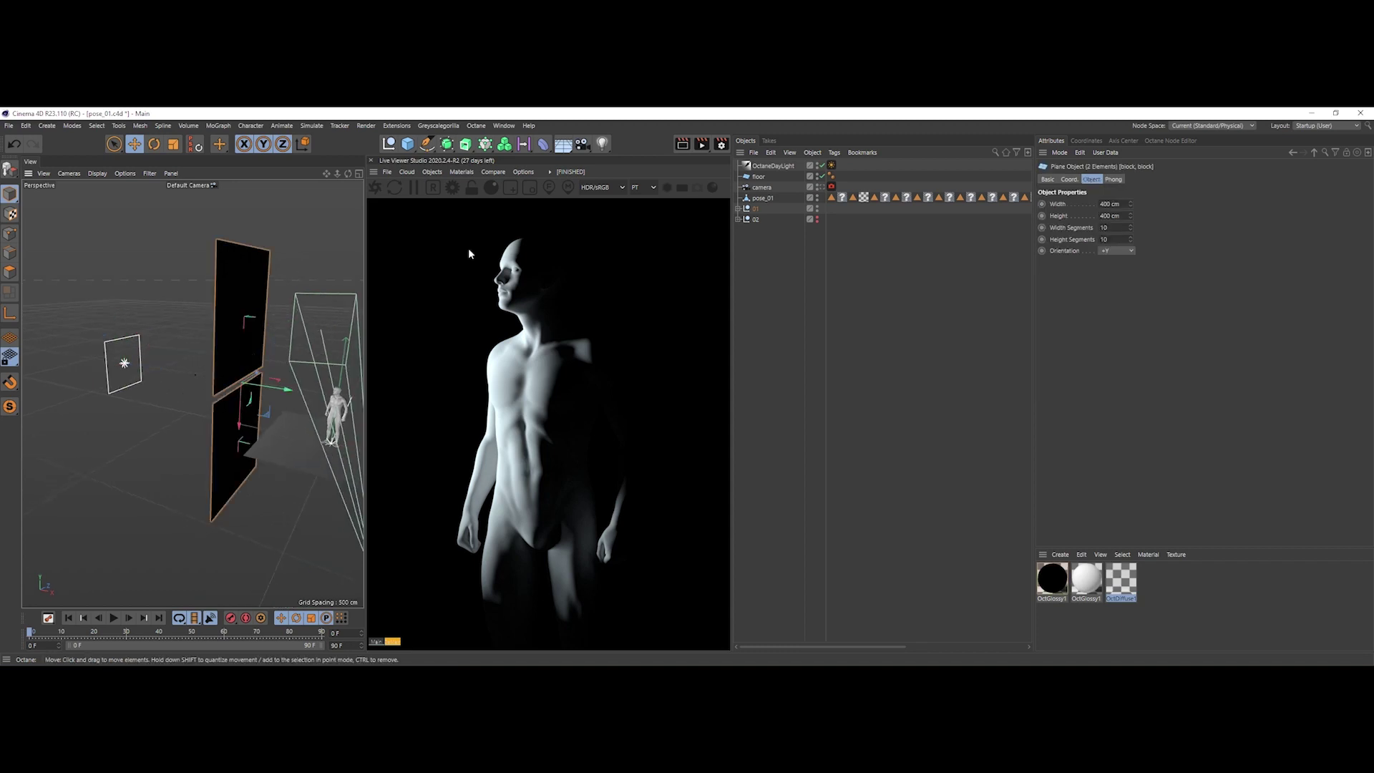
Step: Expand the 01 group and pick between the upper and lower block planes
left_click(739, 209)
left_click(762, 220)
left_click(763, 229)
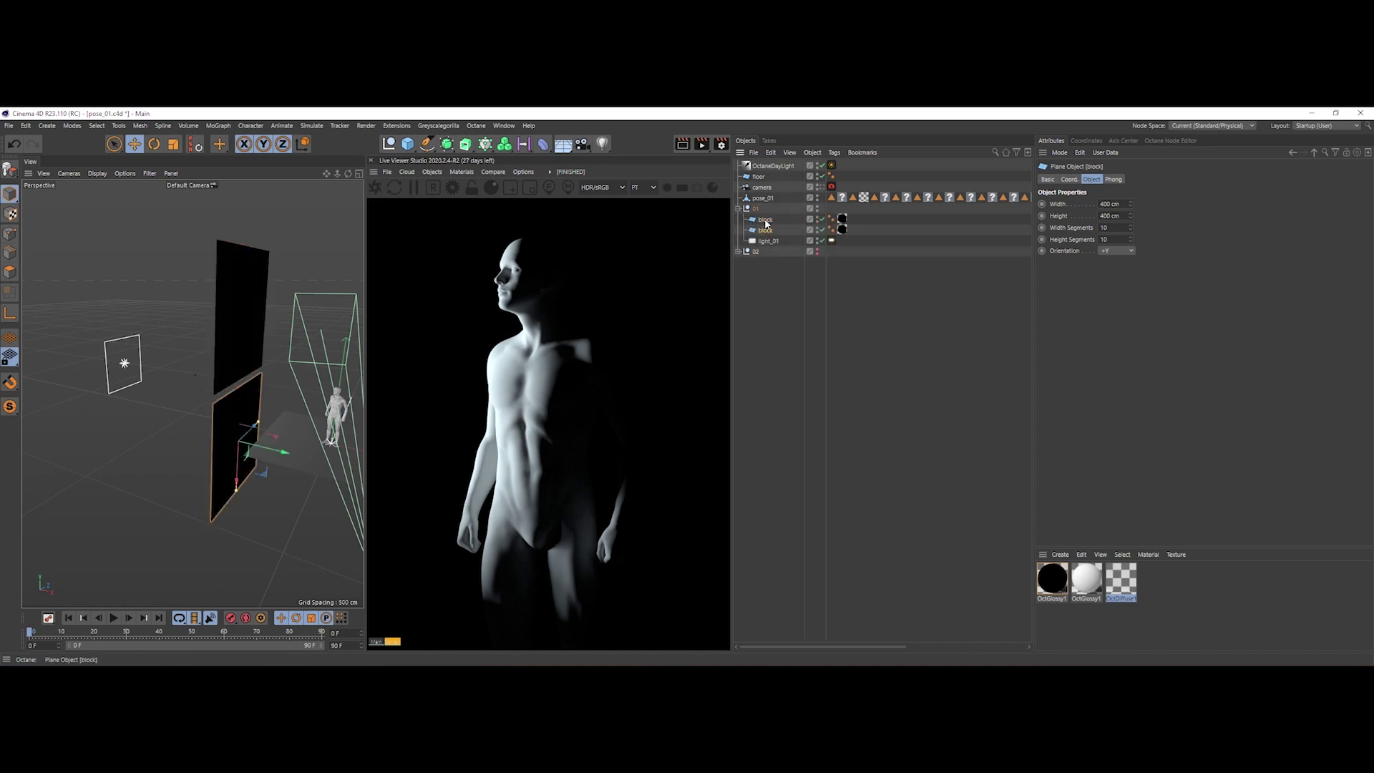
left_click(764, 220)
left_click(763, 230)
left_click(767, 308)
Step: Nudge the lower black plane about 2 cm and raise the upper one about 8.7 cm
left_click_drag(269, 417, 250, 421, "alt")
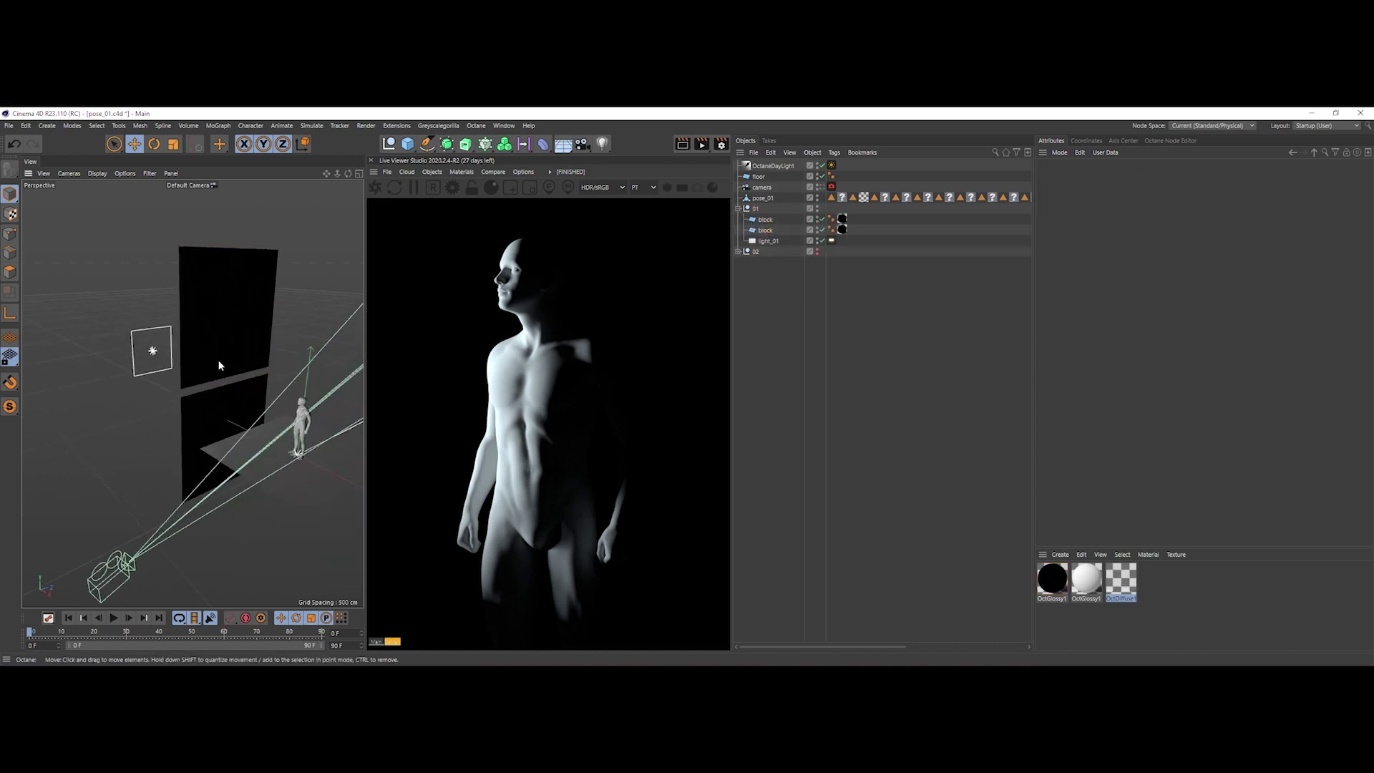
left_click(247, 405)
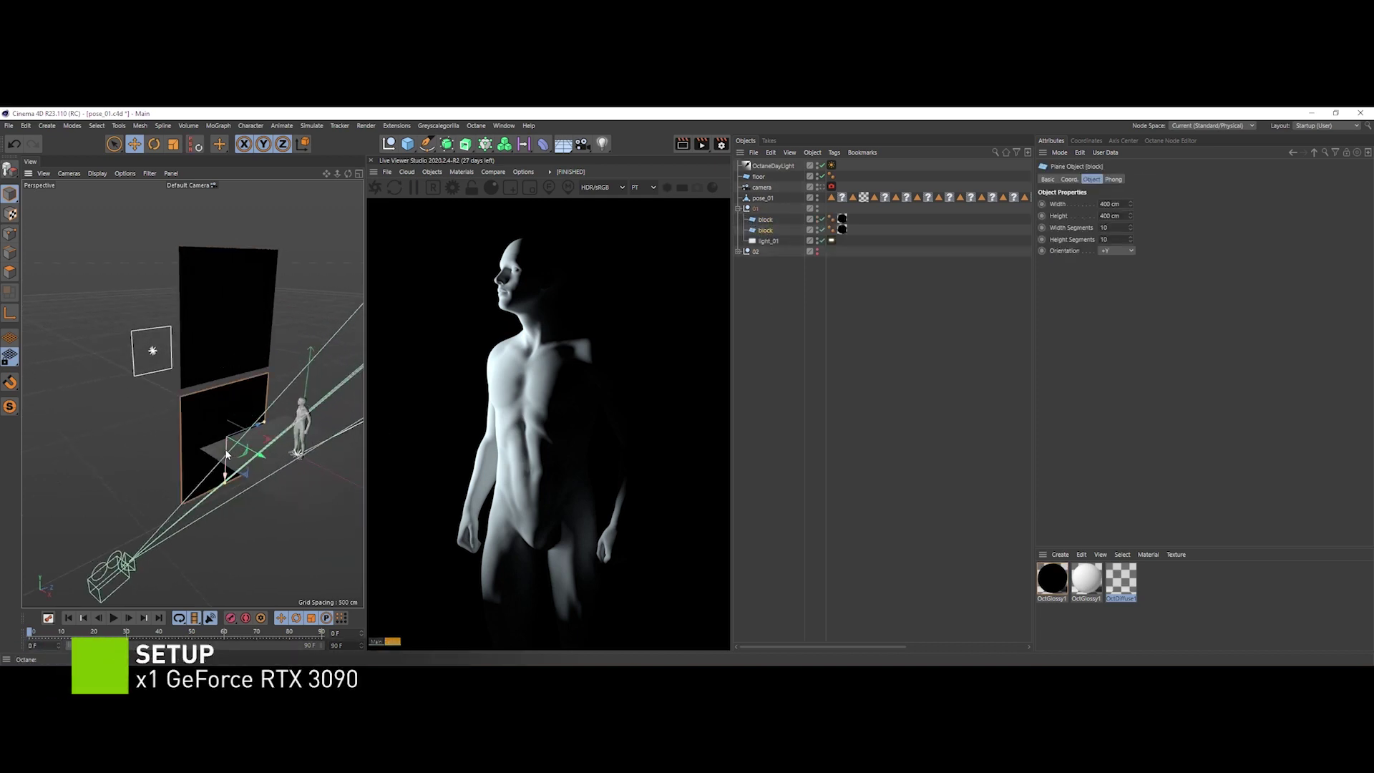
left_click_drag(225, 448, 226, 453)
left_click(225, 385)
mouse_move(229, 369)
left_mouse_down()
mouse_move(251, 392)
mouse_move(228, 363)
left_mouse_up()
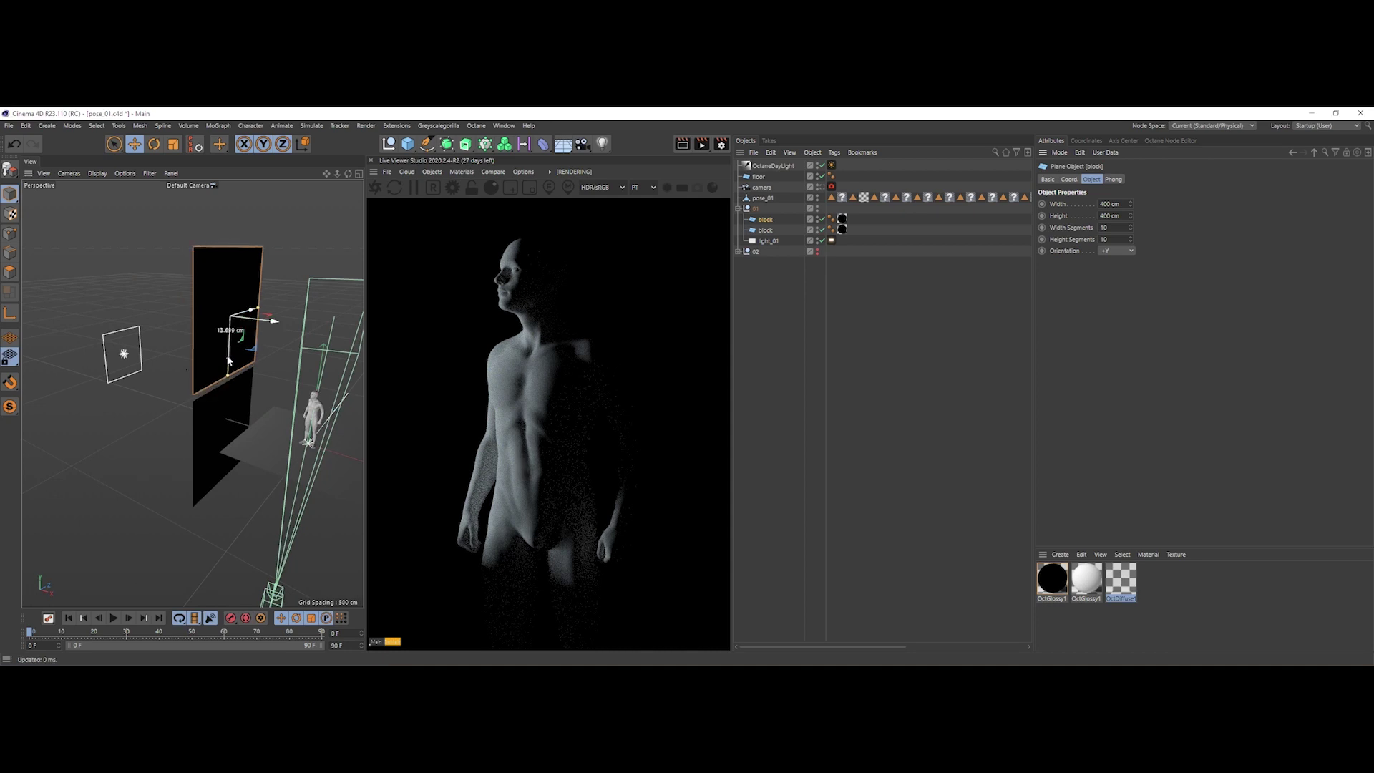
Step: Deselect the planes and look through the scene camera again
left_click(219, 398)
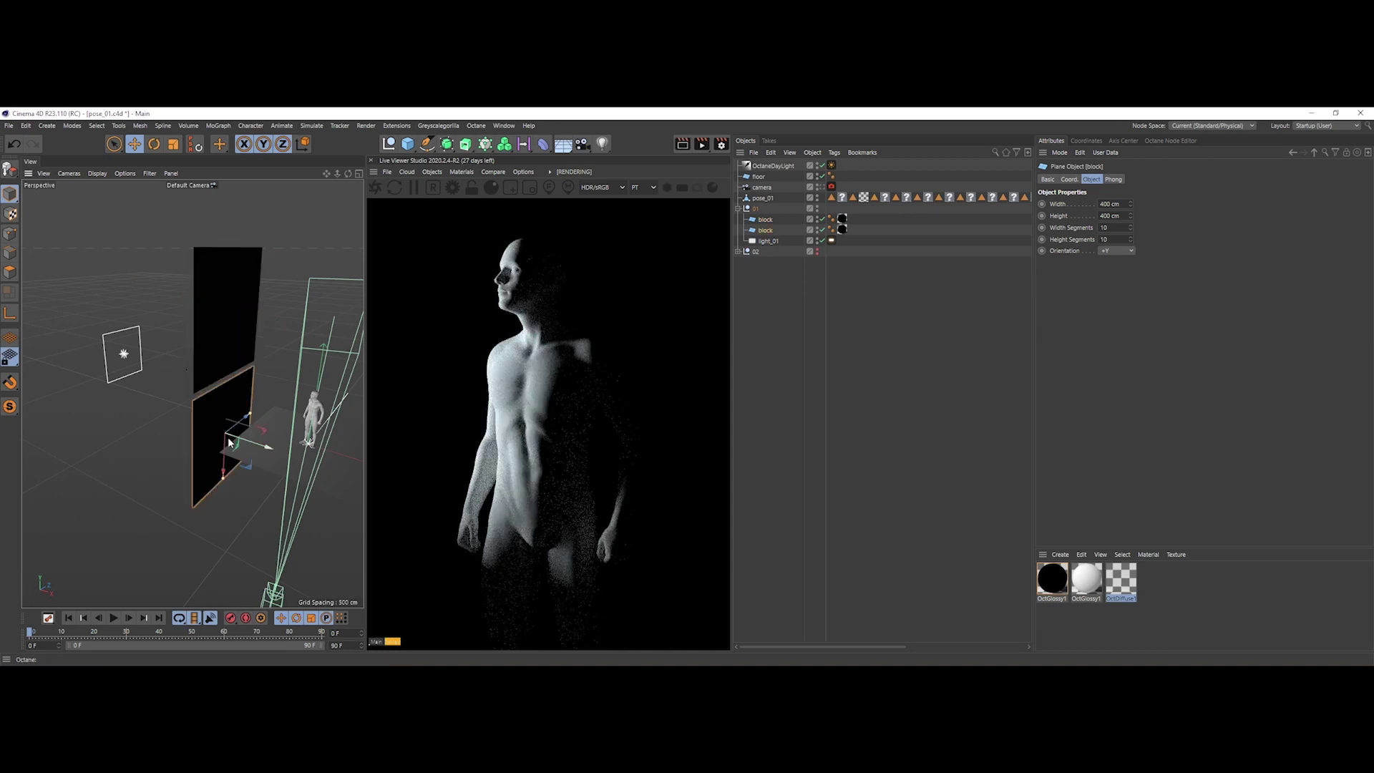
left_click(742, 367)
left_click(823, 187)
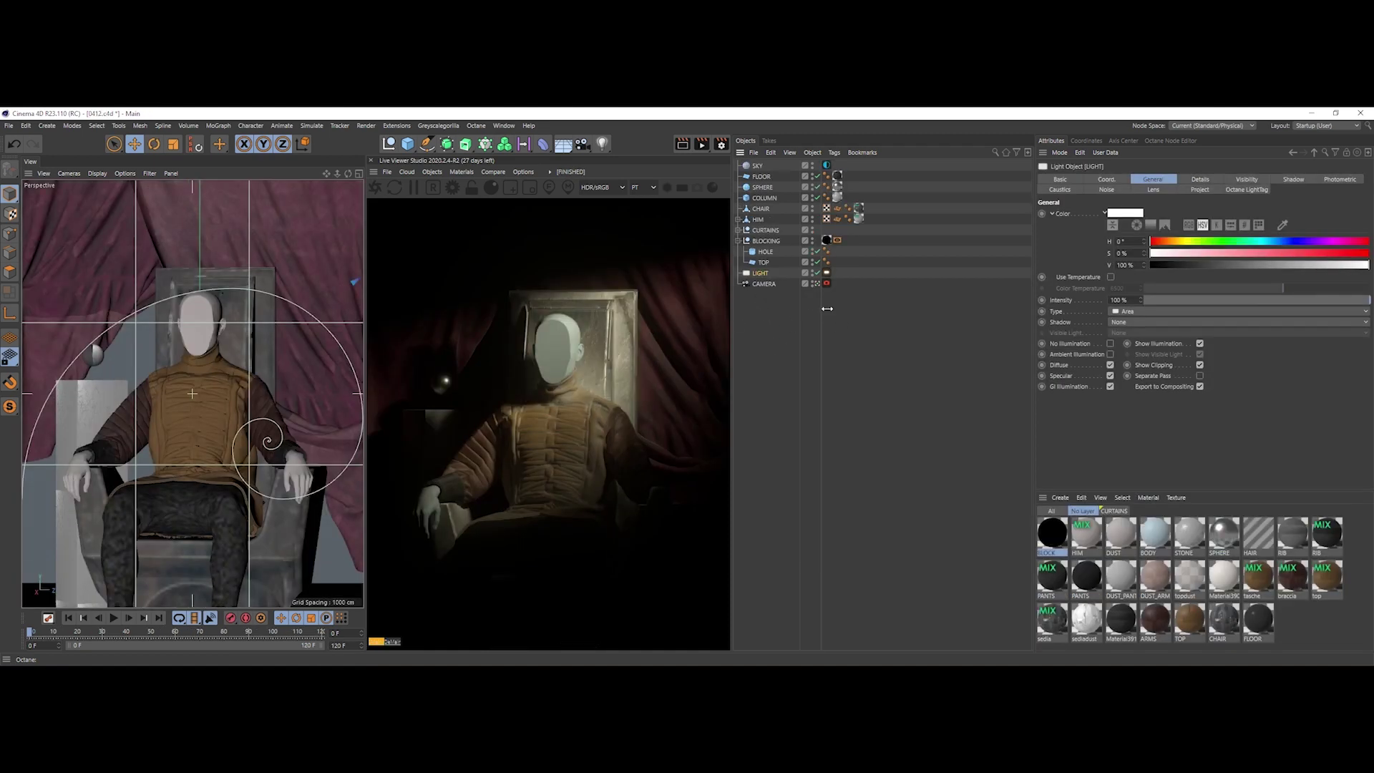
Step: Leave the camera view and orbit around the set to inspect the HOLE disc
left_click(814, 285)
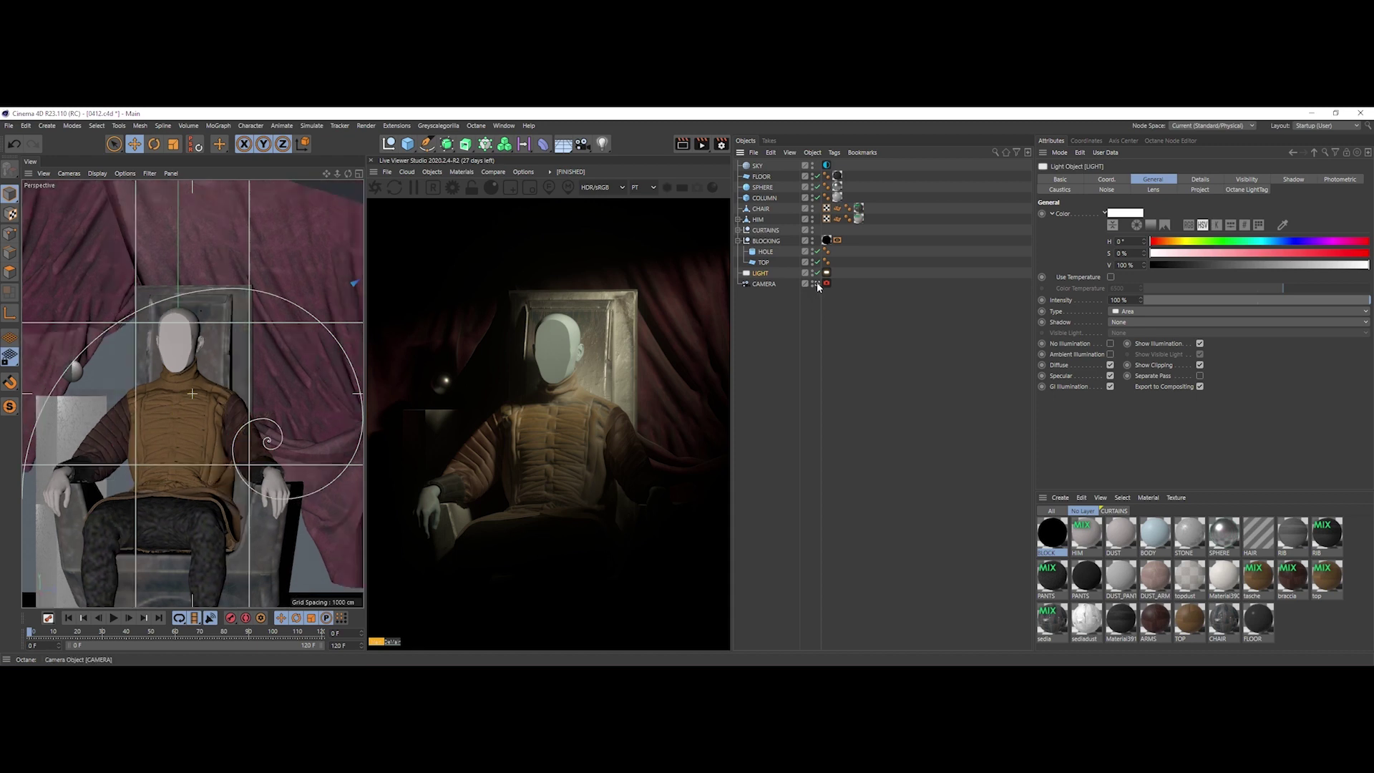
left_click_drag(334, 410, 224, 413, "alt")
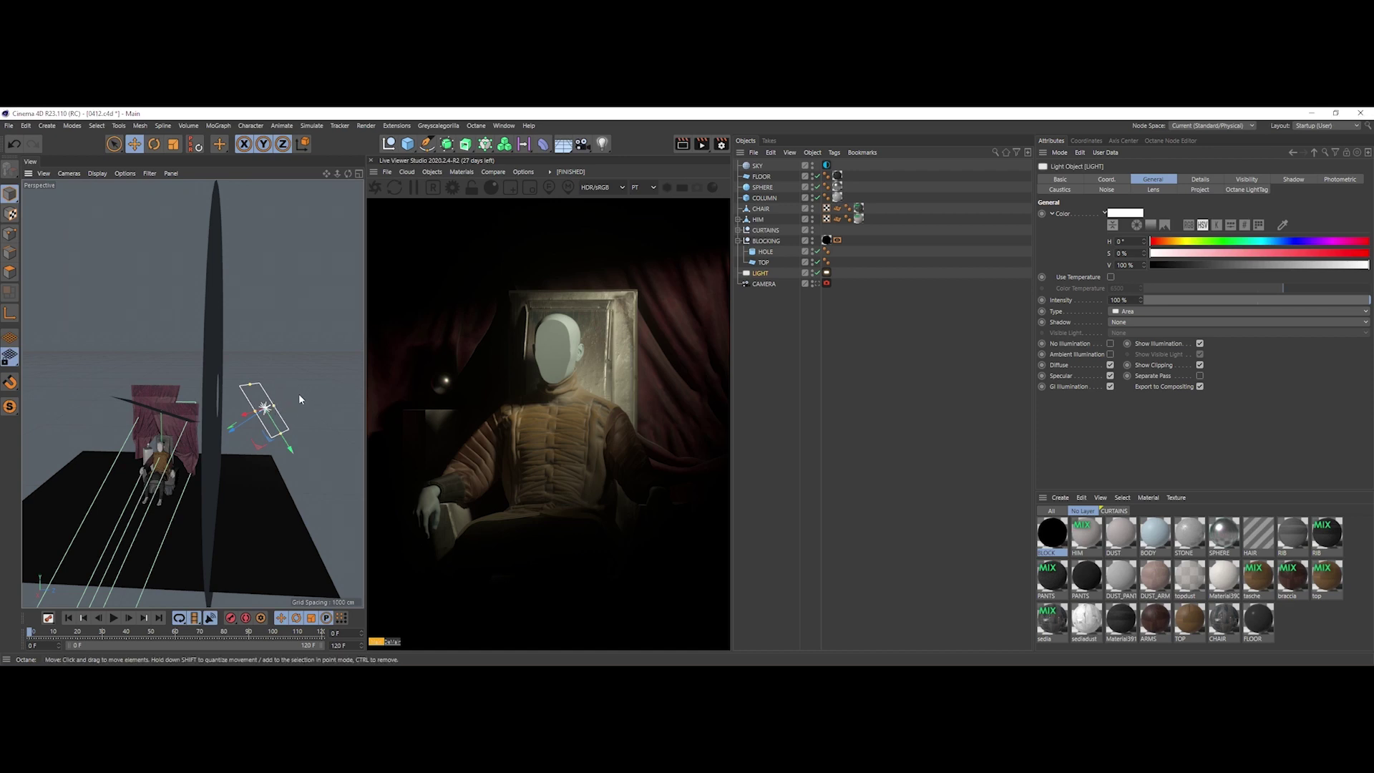
left_click_drag(278, 405, 233, 389, "alt")
left_click(229, 393)
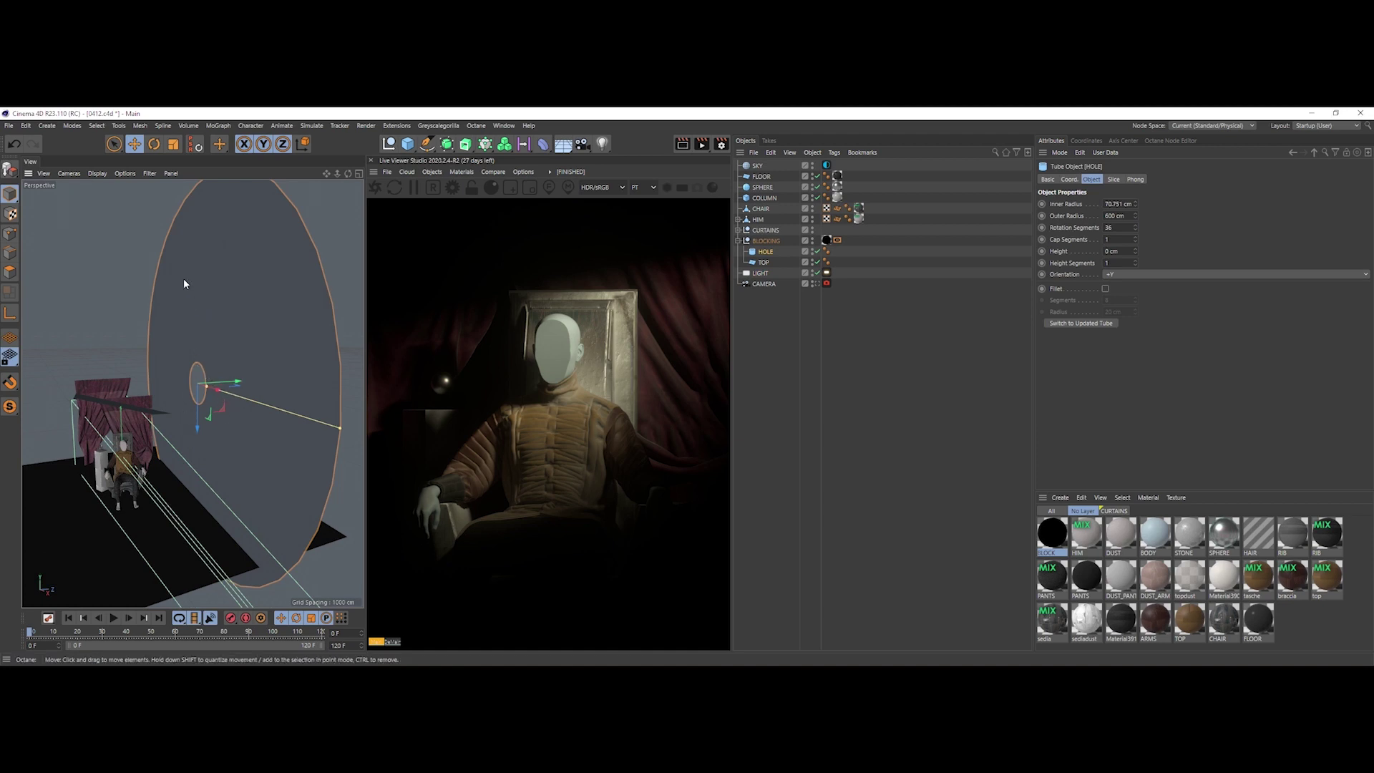
left_click_drag(161, 392, 269, 350, "alt")
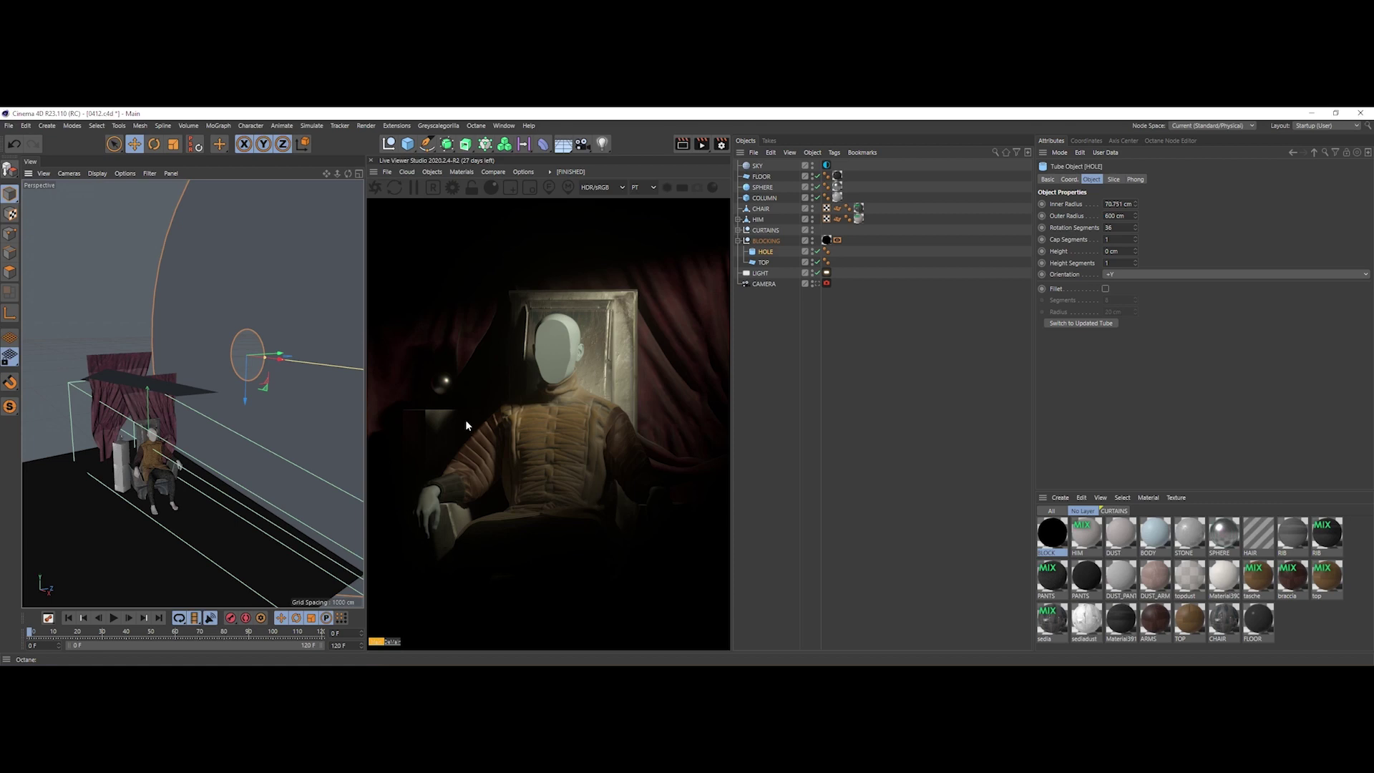
left_click_drag(273, 400, 226, 402, "alt")
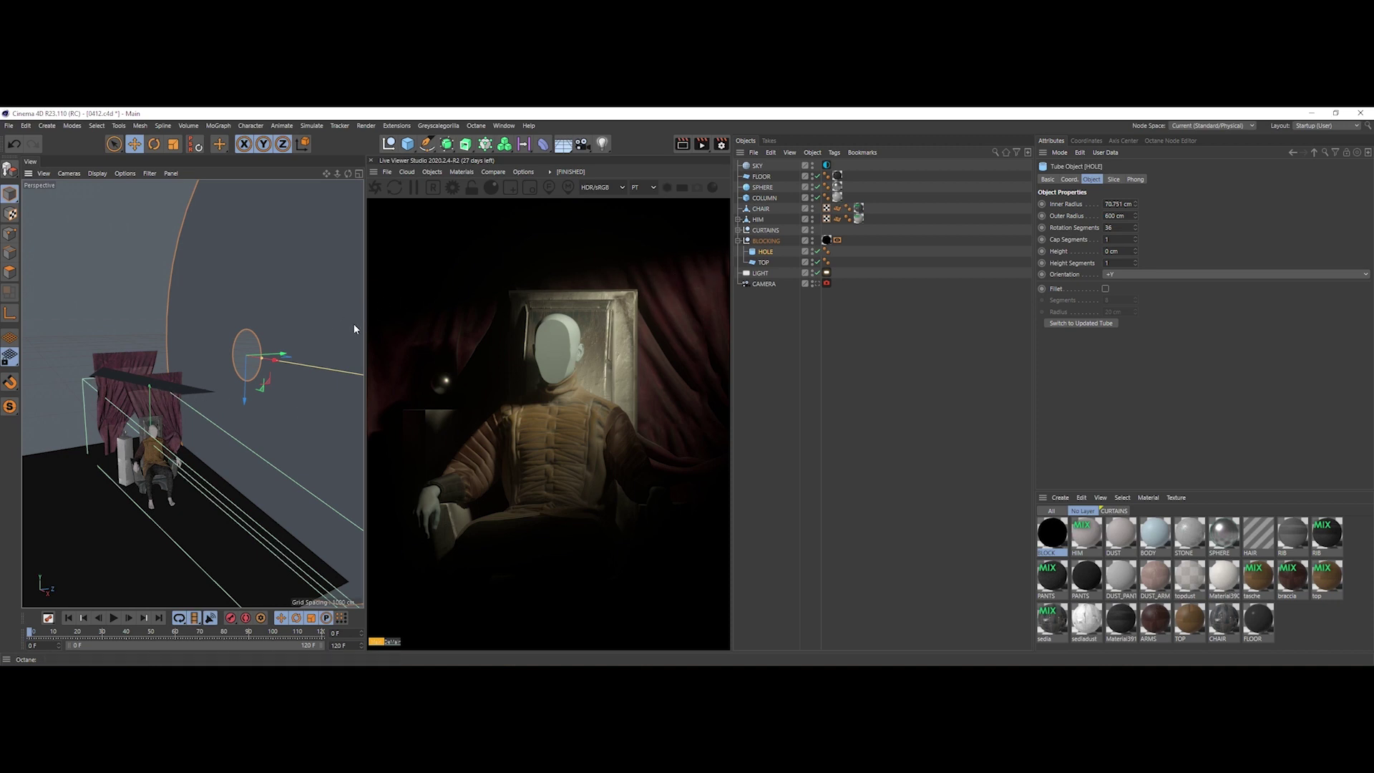
Step: Return to the scene camera view and disable the TOP blocking plane
left_click(814, 282)
left_click(791, 328)
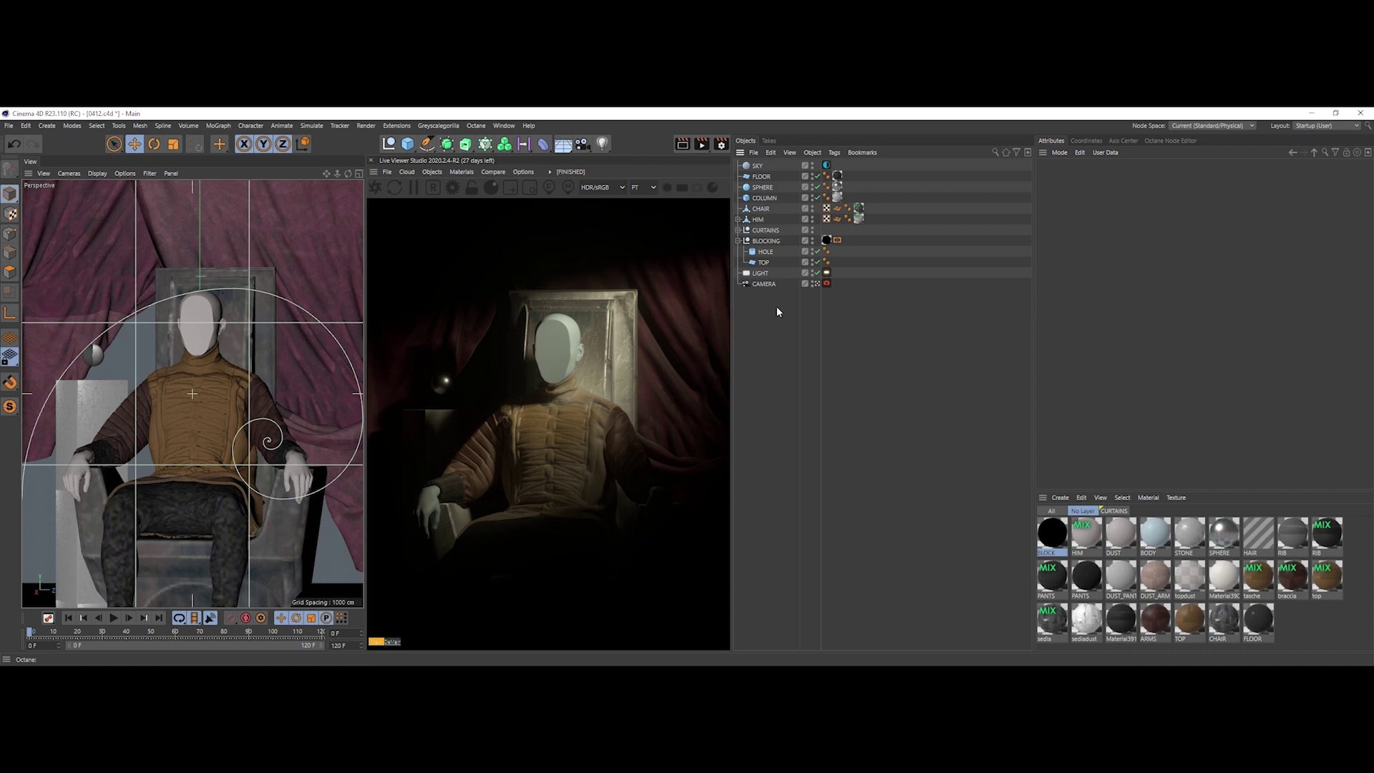
left_click(817, 262)
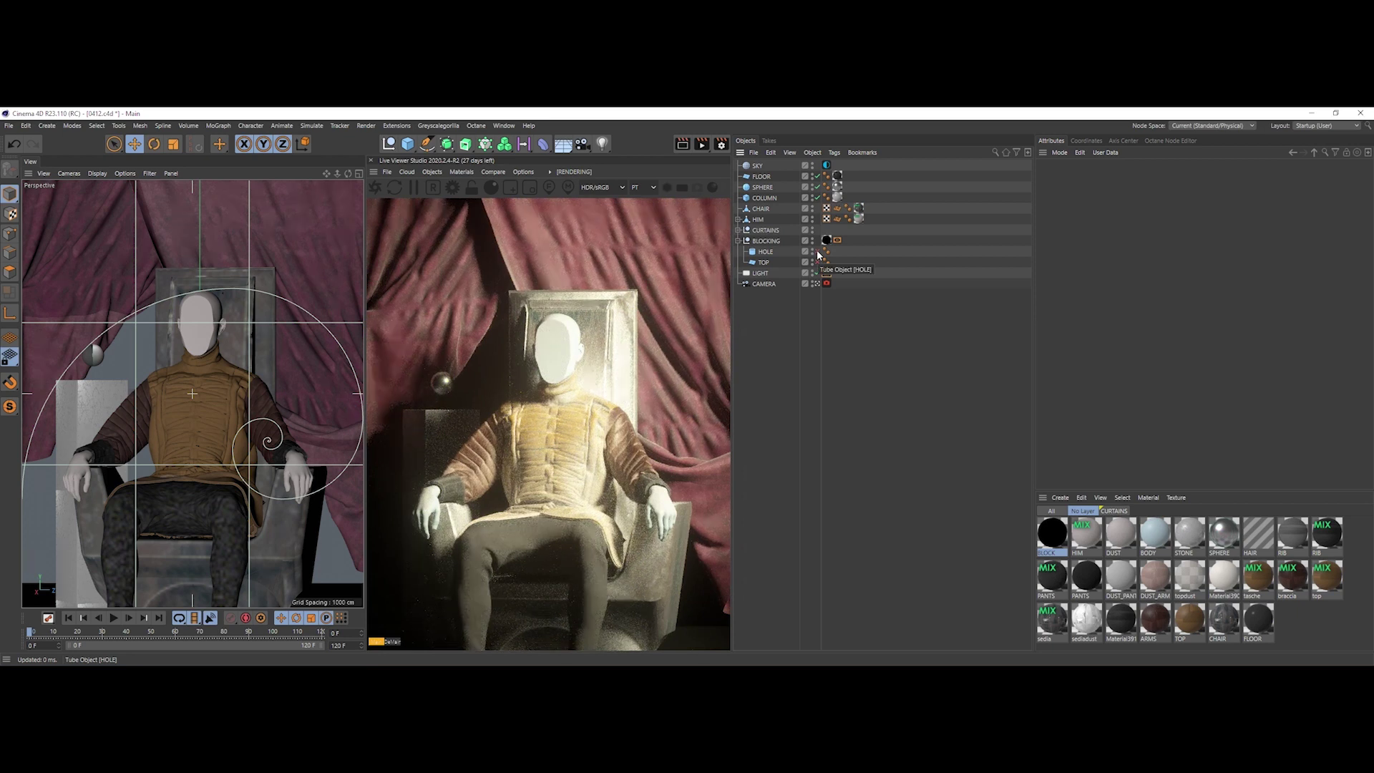
Step: Set the LIGHT's Octane light power to about 97.8 in its Light settings
left_click(826, 272)
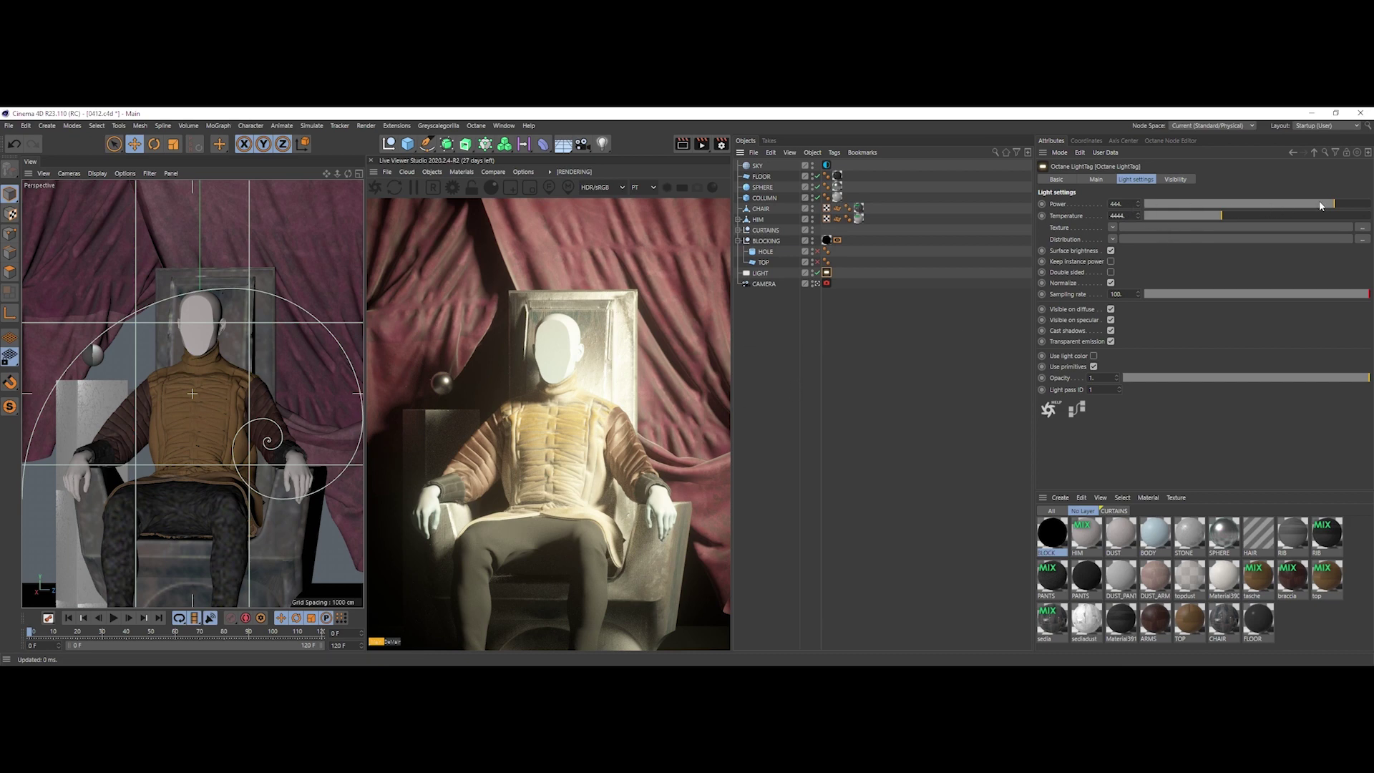
left_click(1294, 206)
left_click_drag(1293, 206, 1312, 206)
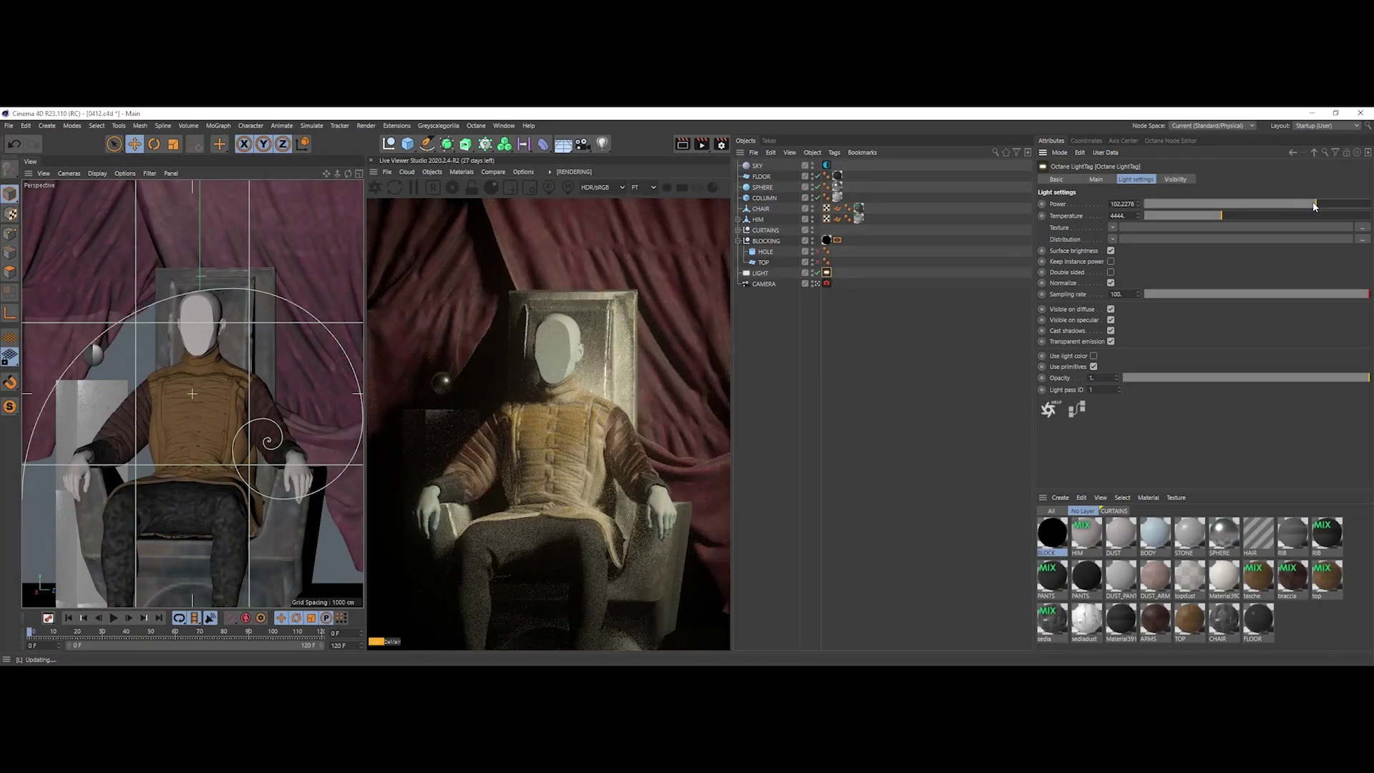
left_click_drag(1312, 206, 1315, 206)
Step: Enable the HOLE disc, leave the camera view and centre the disc in the viewport
left_click(817, 252)
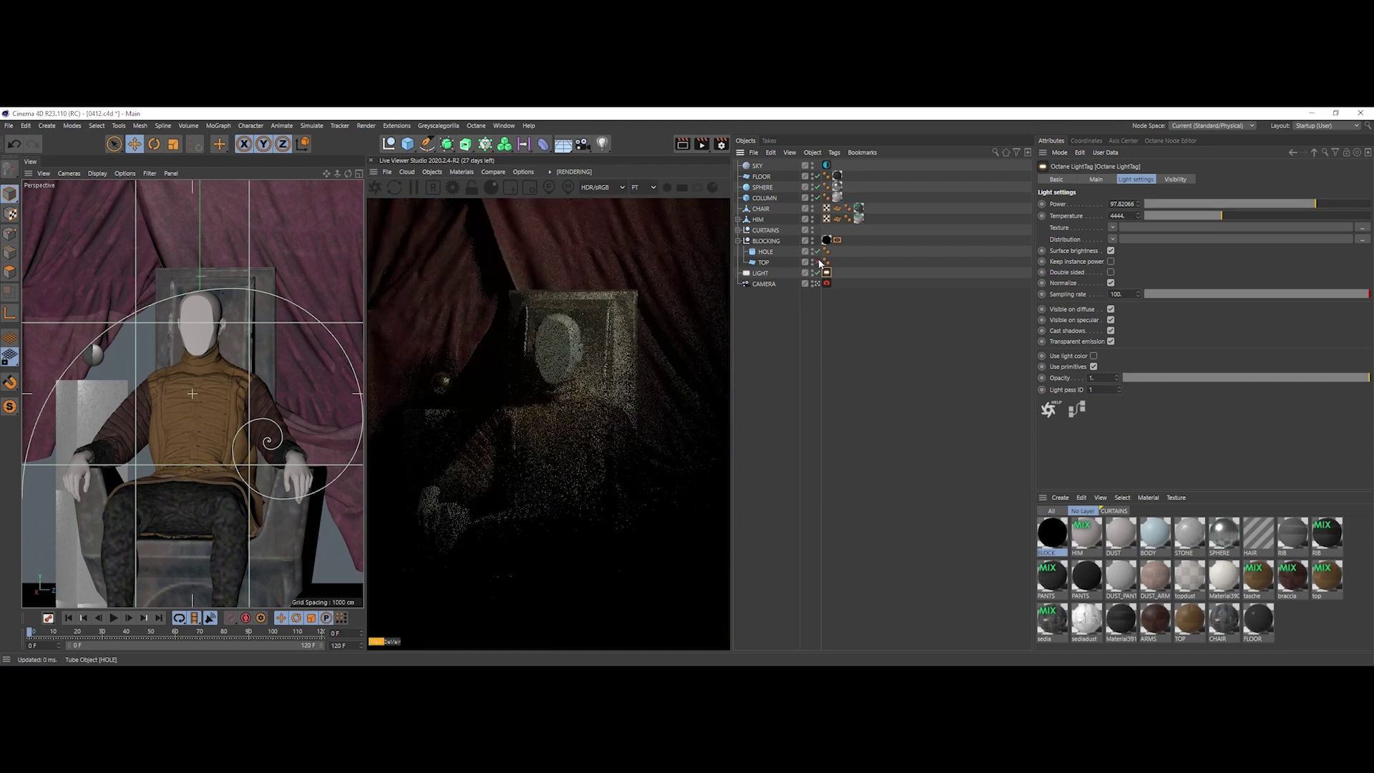
left_click(817, 284)
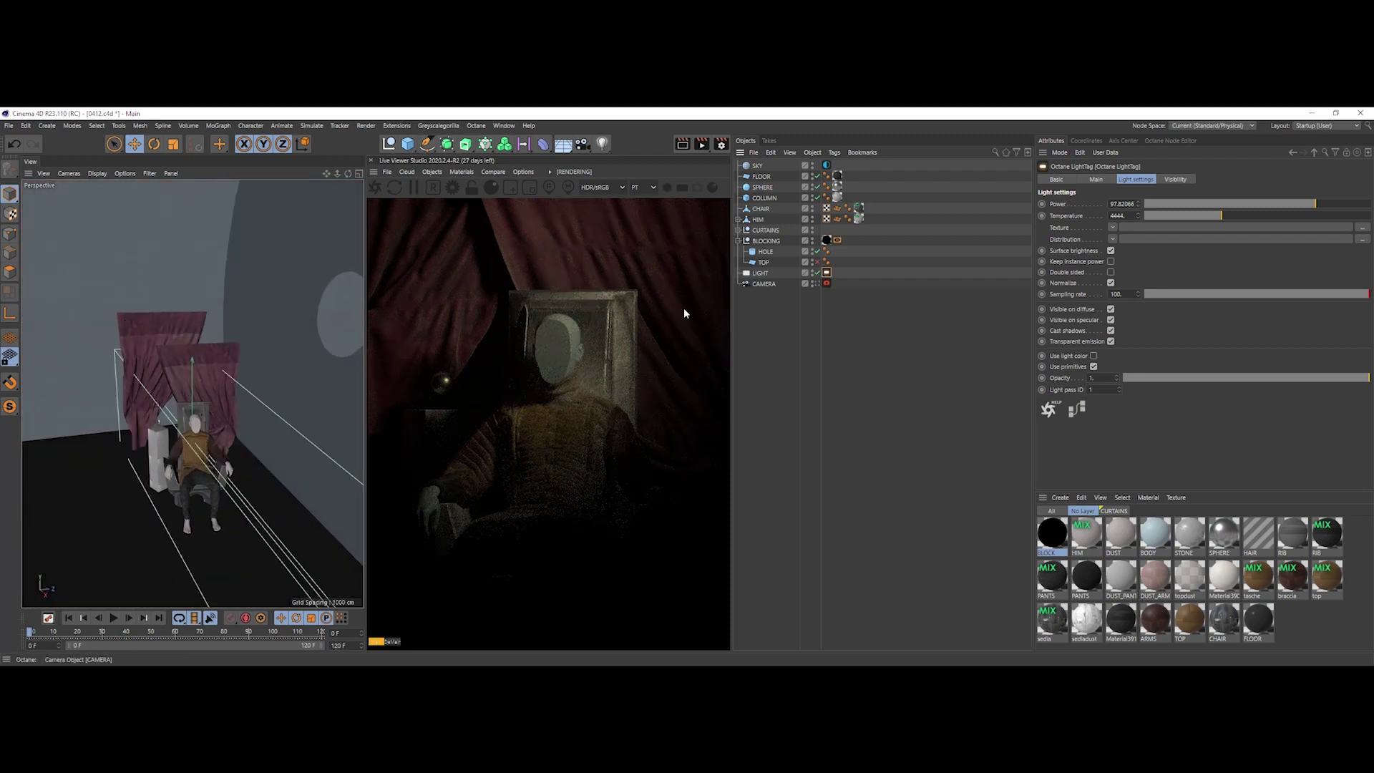
left_click_drag(236, 411, 302, 351, "alt")
left_click(302, 352)
middle_click_drag(302, 351, 251, 387, "alt")
left_click_drag(251, 386, 304, 397, "alt")
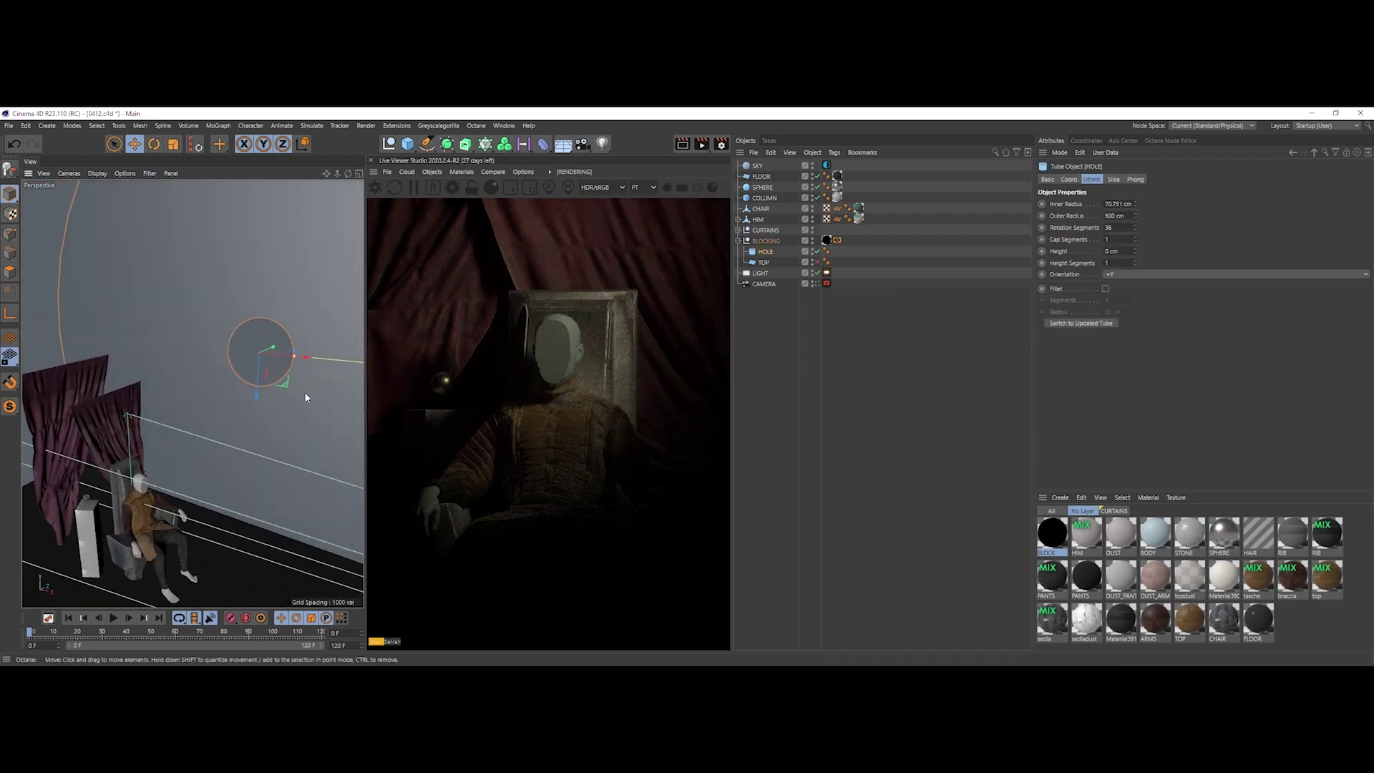
middle_click_drag(304, 397, 251, 419, "alt")
left_click_drag(251, 419, 181, 395, "alt")
scroll(261, 416, "up", 2)
scroll(208, 397, "down", 2)
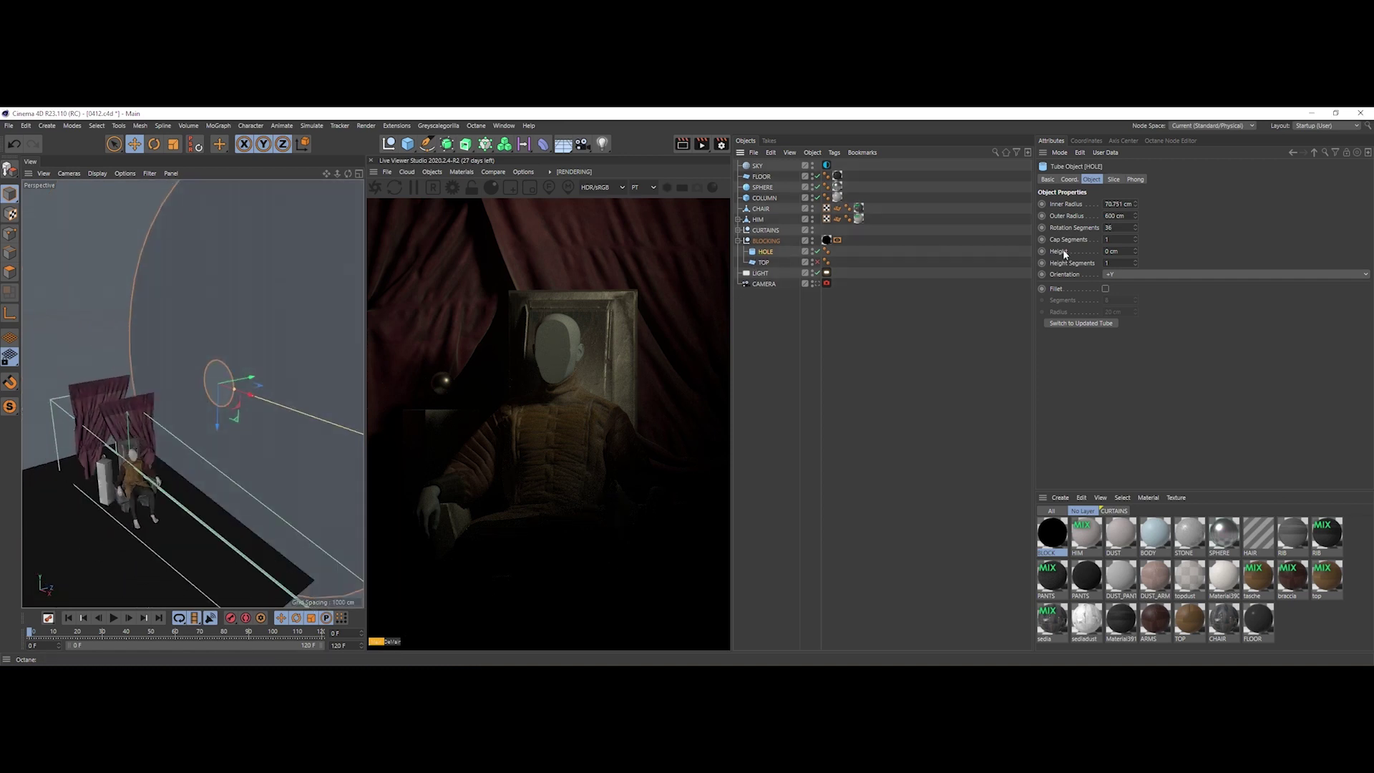
Step: Give the HOLE disc some thickness while orbiting around it
left_click_drag(215, 380, 135, 390, "alt")
left_click_drag(1134, 251, 1131, 253)
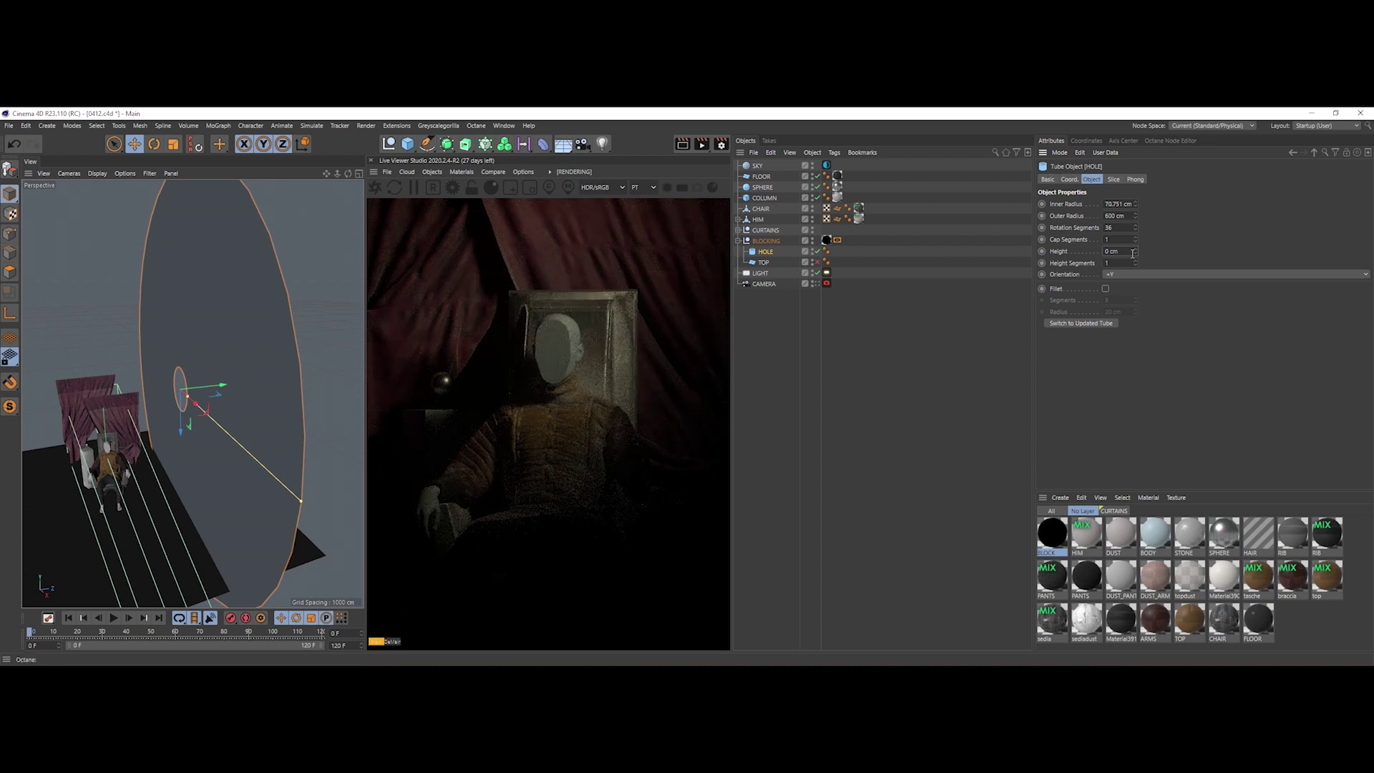
left_click_drag(131, 380, 238, 347, "alt")
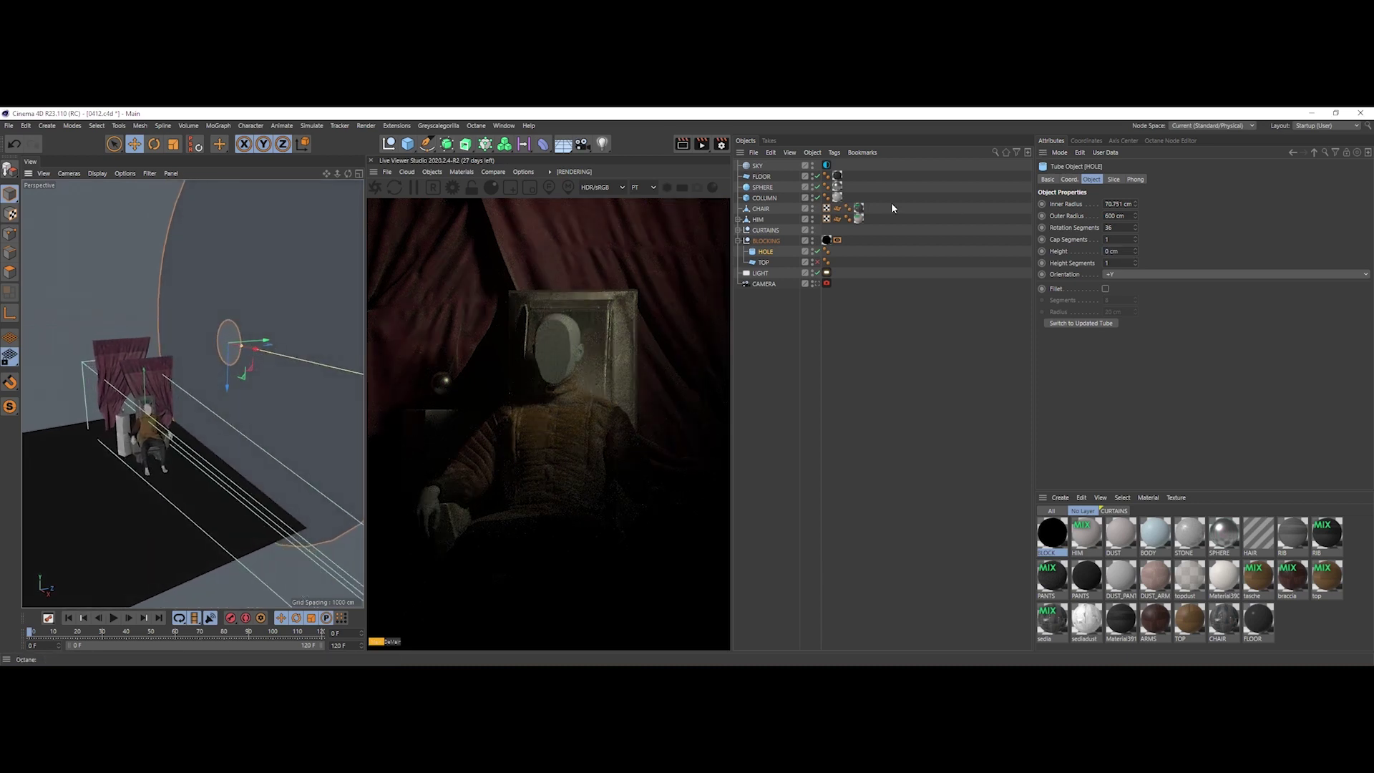
Step: Set the LIGHT's Octane power to about 437.67 and look through the scene camera
left_click(826, 272)
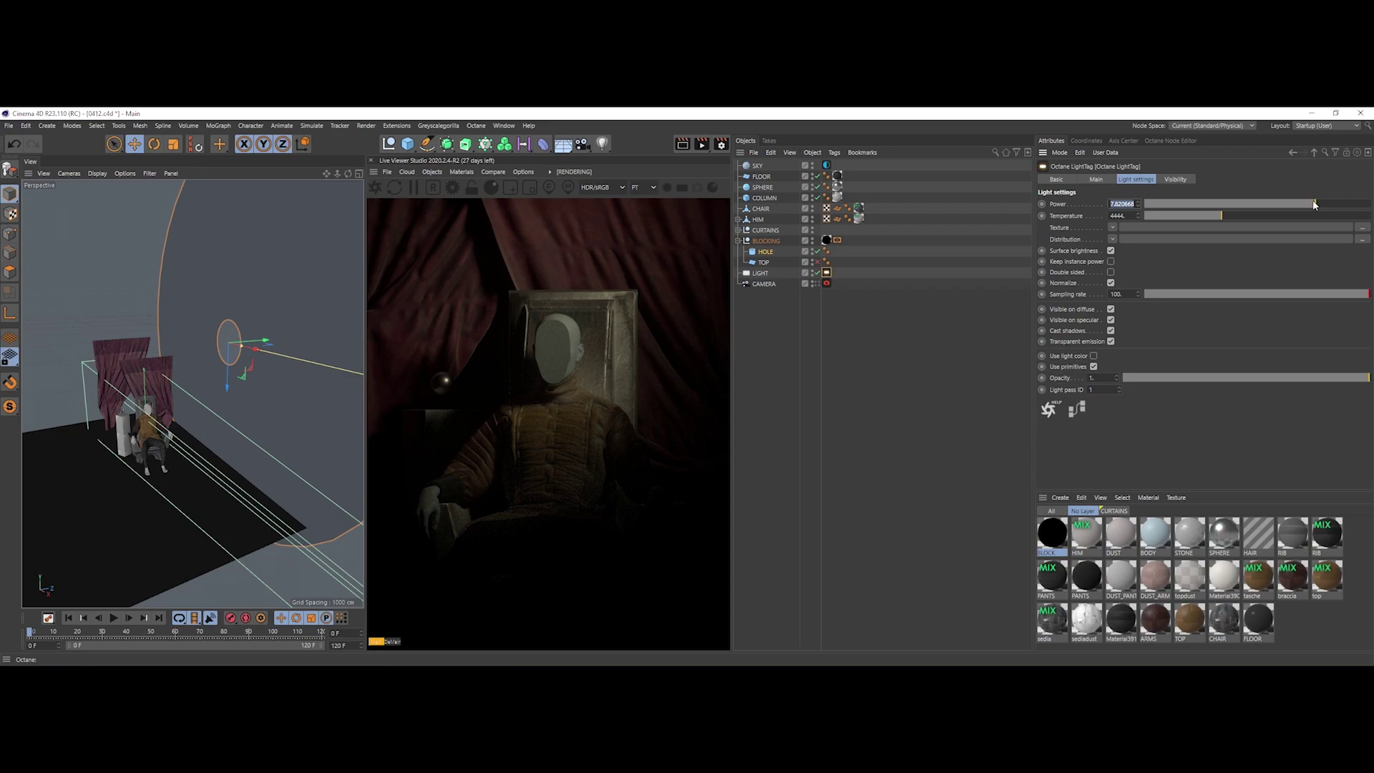
left_click_drag(1316, 205, 1334, 206)
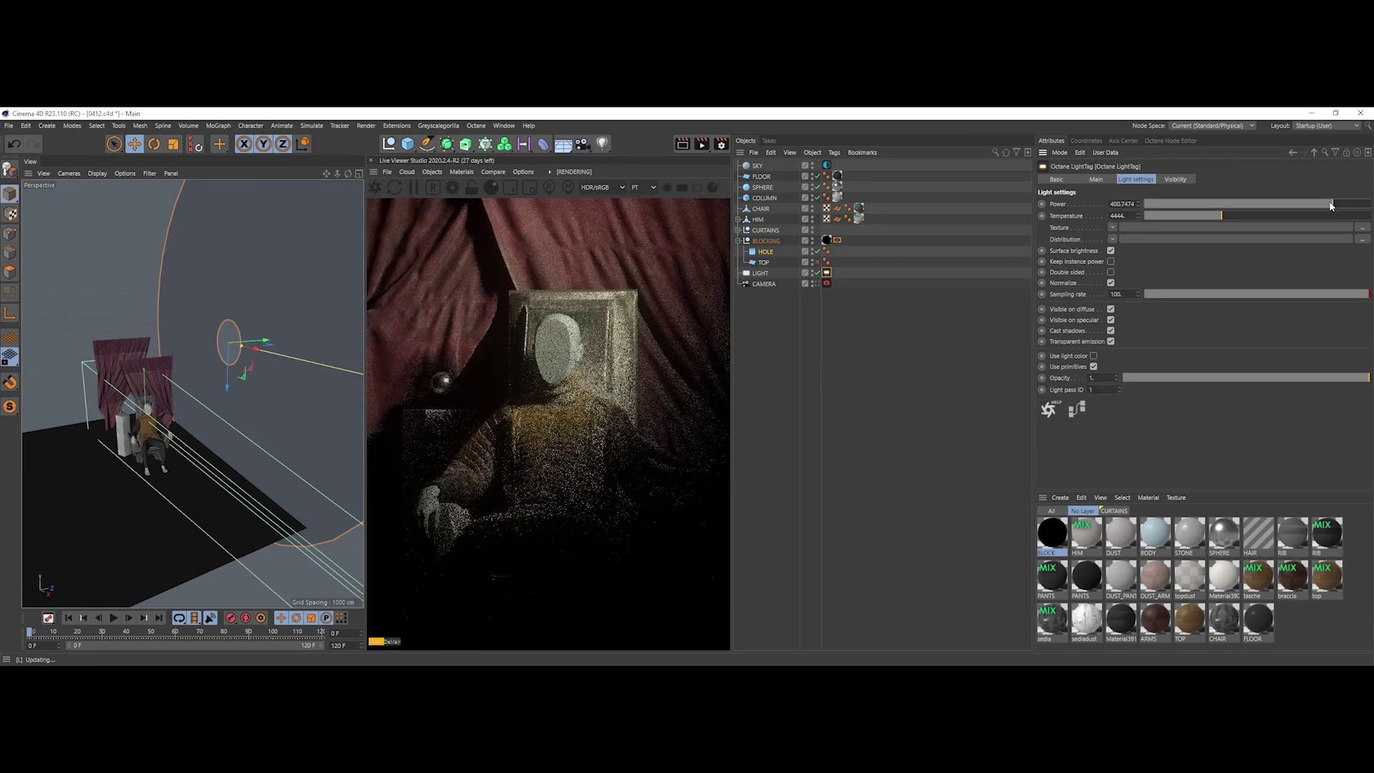
left_click_drag(1333, 206, 1331, 206)
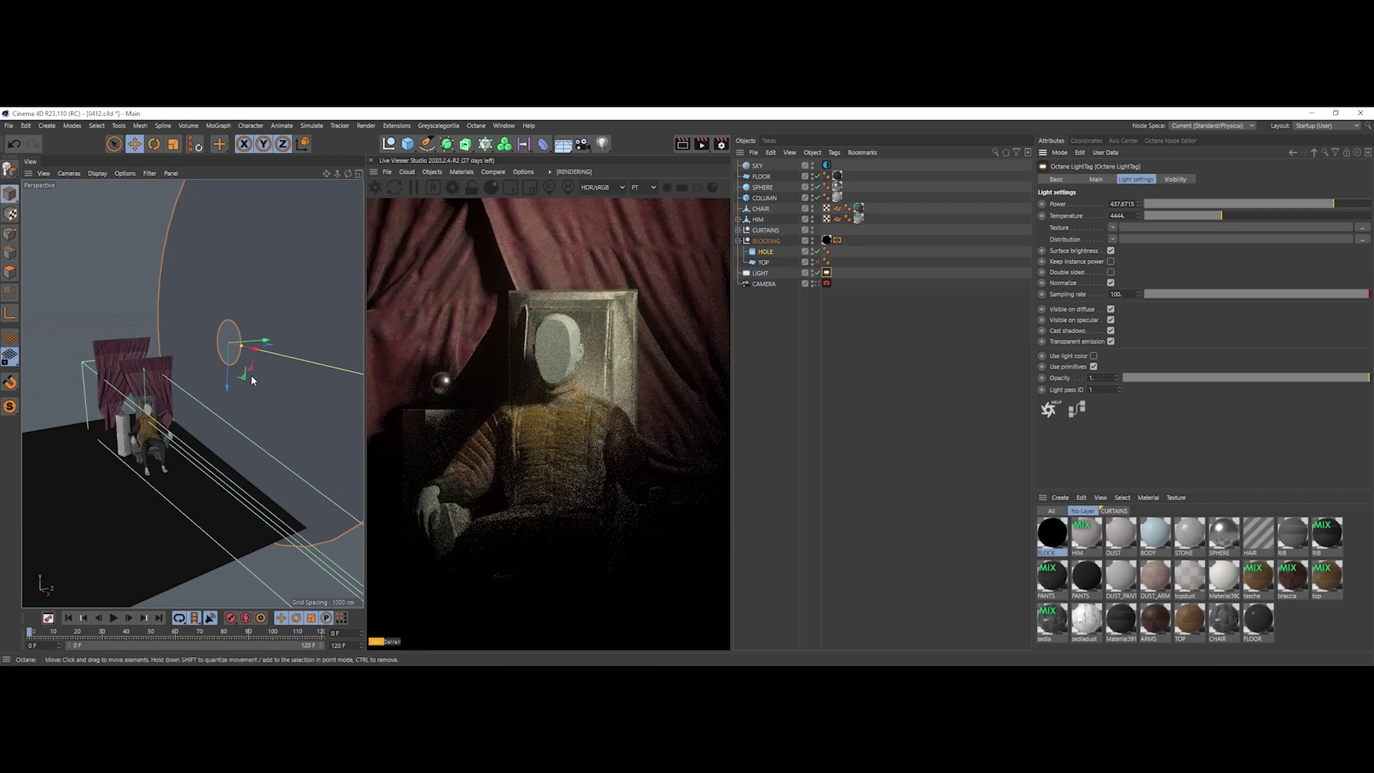
left_click_drag(250, 373, 231, 353, "alt")
middle_click_drag(232, 353, 251, 329, "alt")
left_click_drag(251, 333, 200, 359, "alt")
middle_click_drag(200, 359, 204, 368, "alt")
left_click(816, 283)
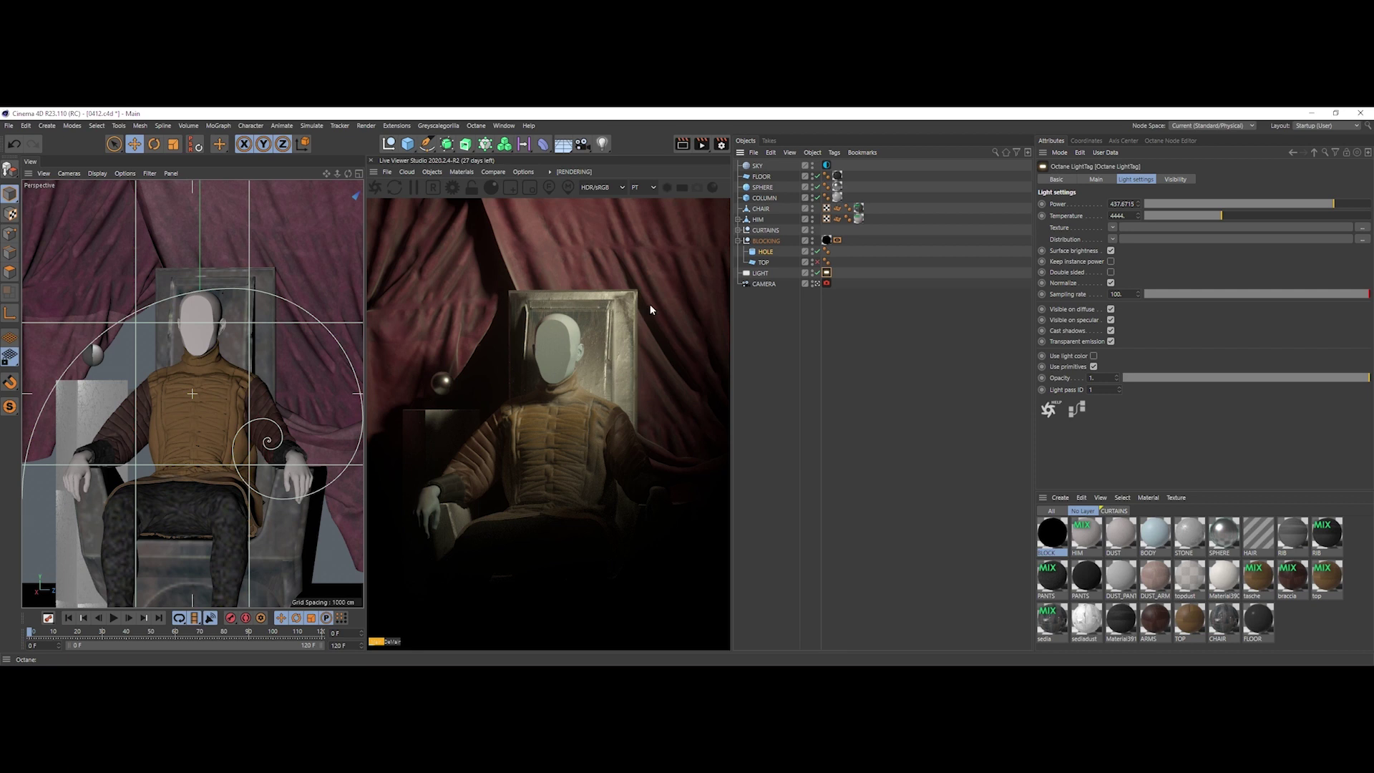
left_click(817, 263)
Step: Leave the camera view, select the TOP plane and toggle it off and back on
left_click(817, 284)
left_click_drag(187, 301, 220, 297, "alt")
left_click(217, 312)
scroll(221, 307, "up", 5)
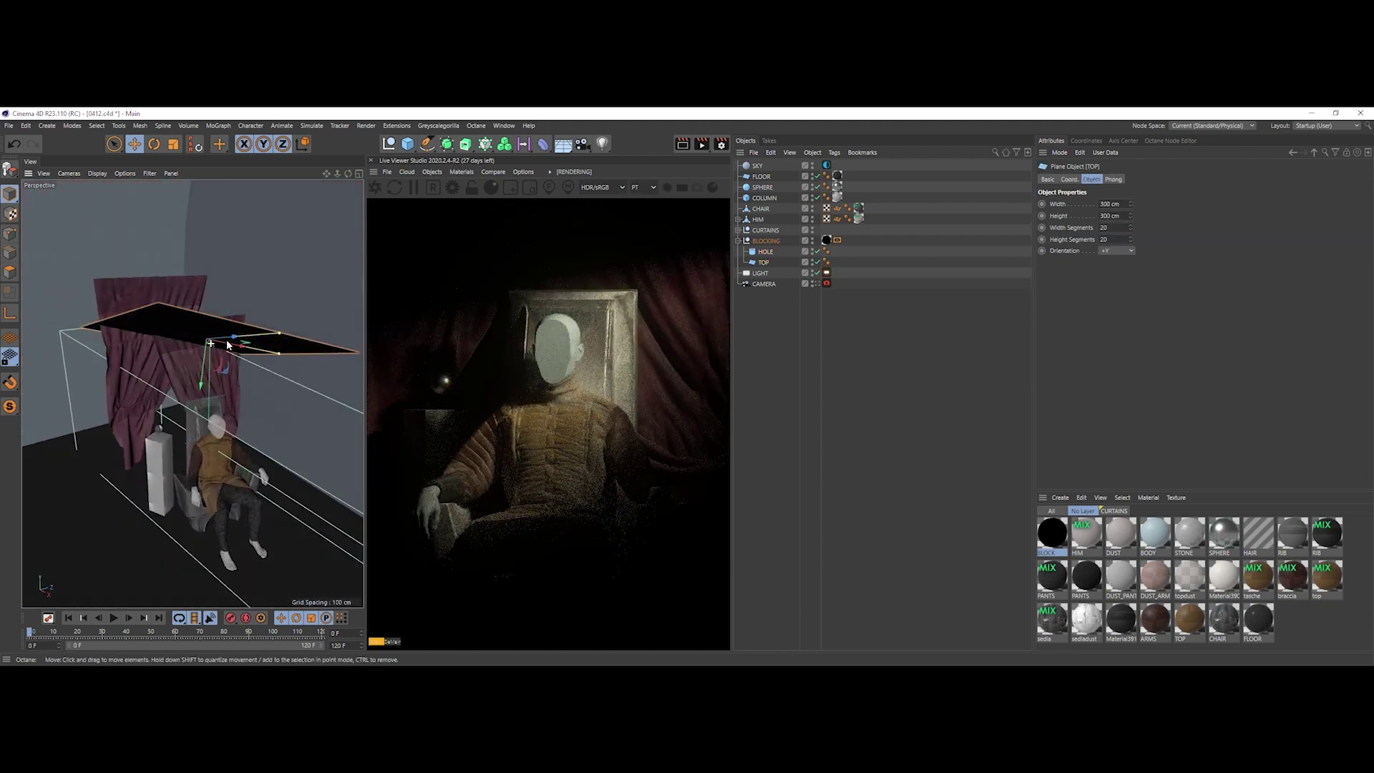
left_click(817, 263)
left_click(817, 263)
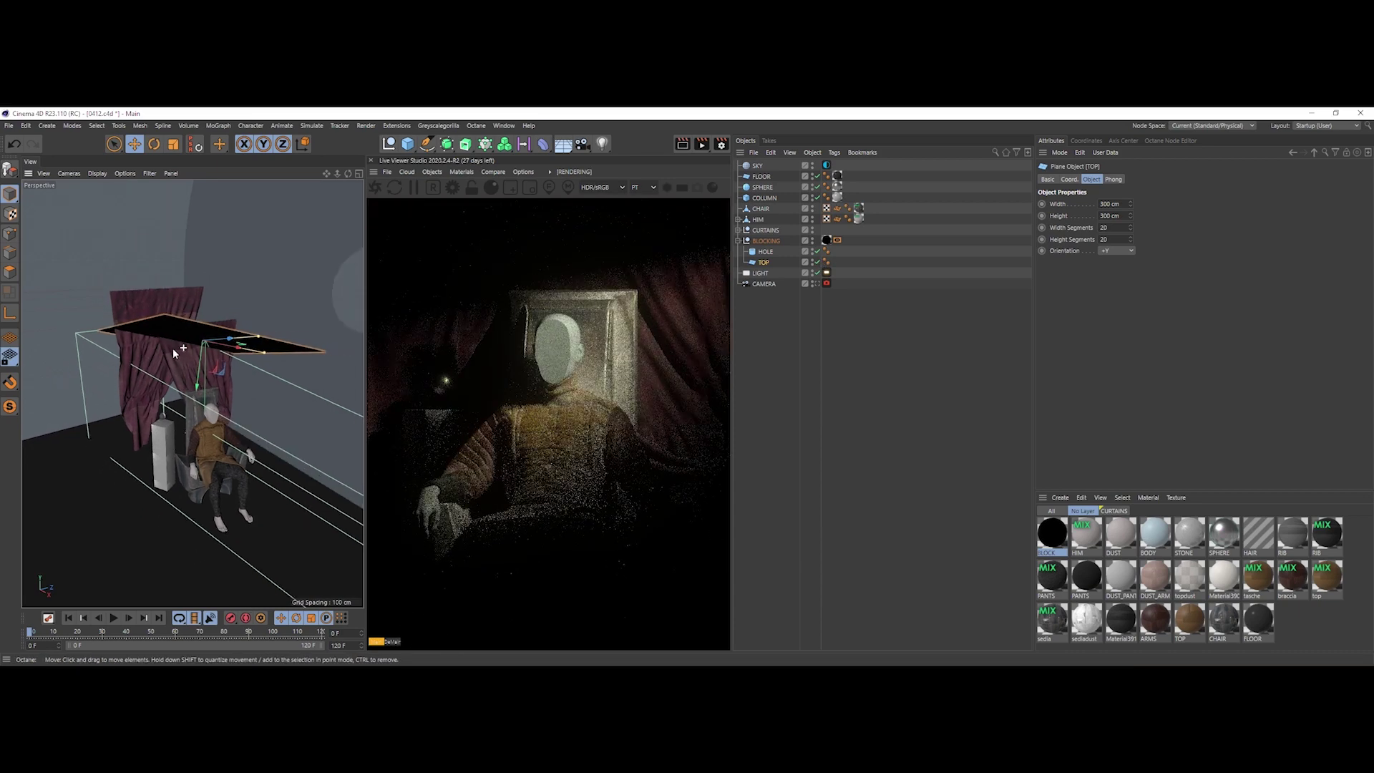
Step: Test raising the TOP plane, undo it, and look through the scene camera
left_click_drag(173, 350, 228, 353, "alt")
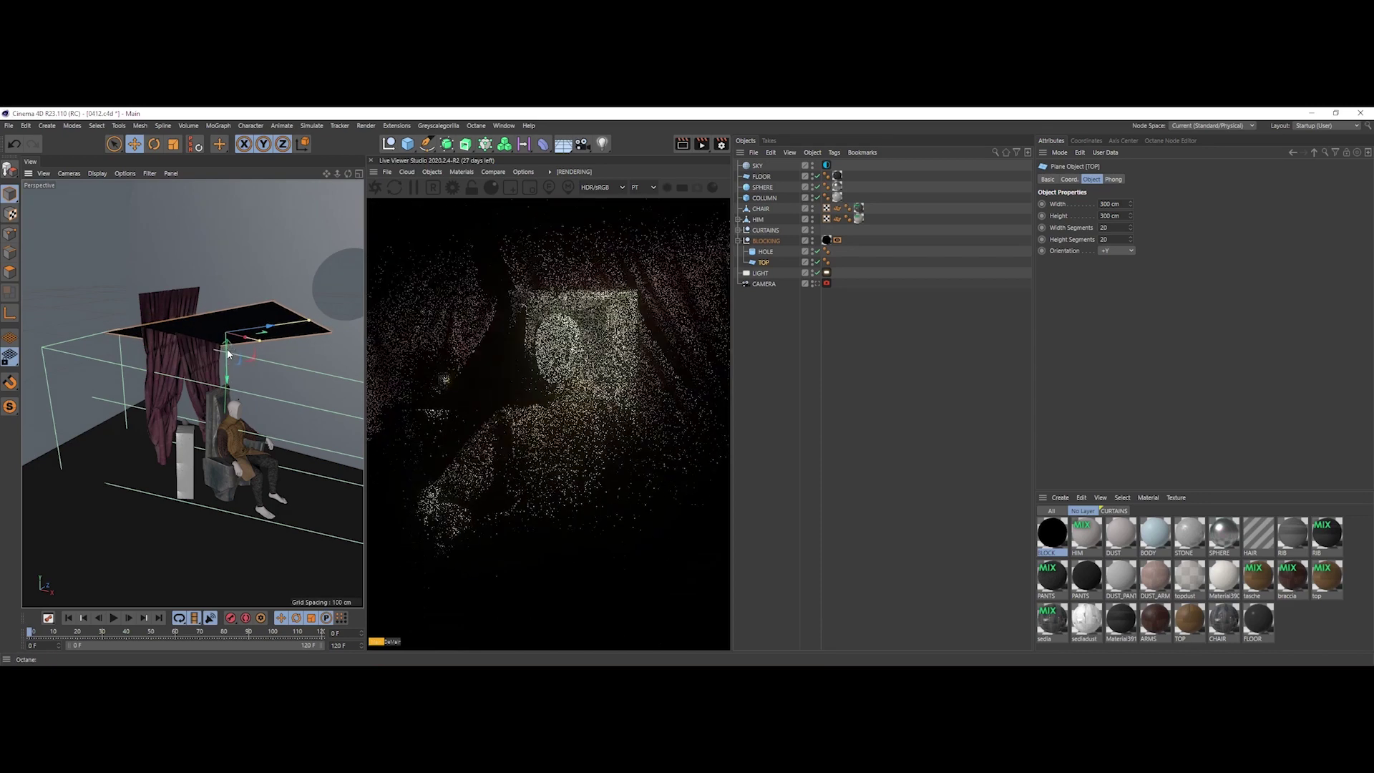
key("ctrl+z")
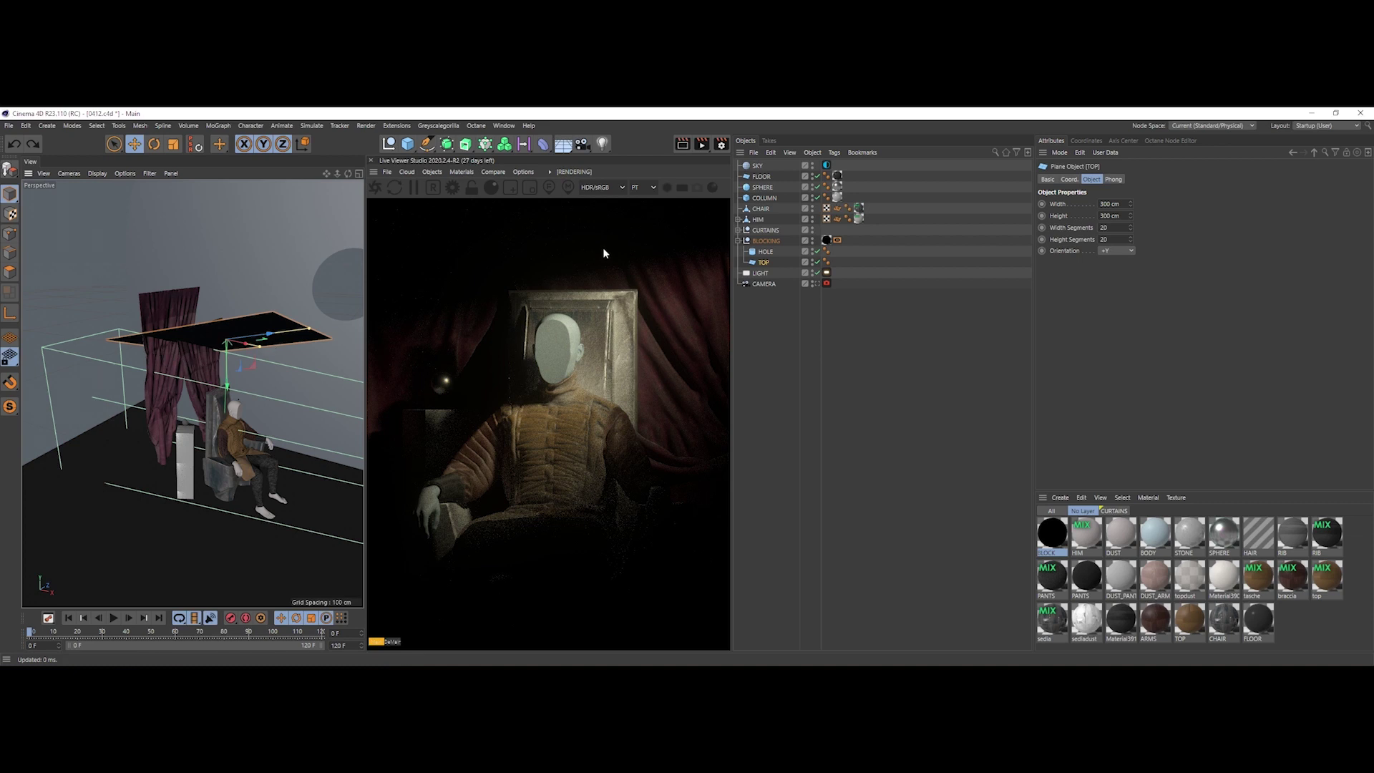
left_click(815, 282)
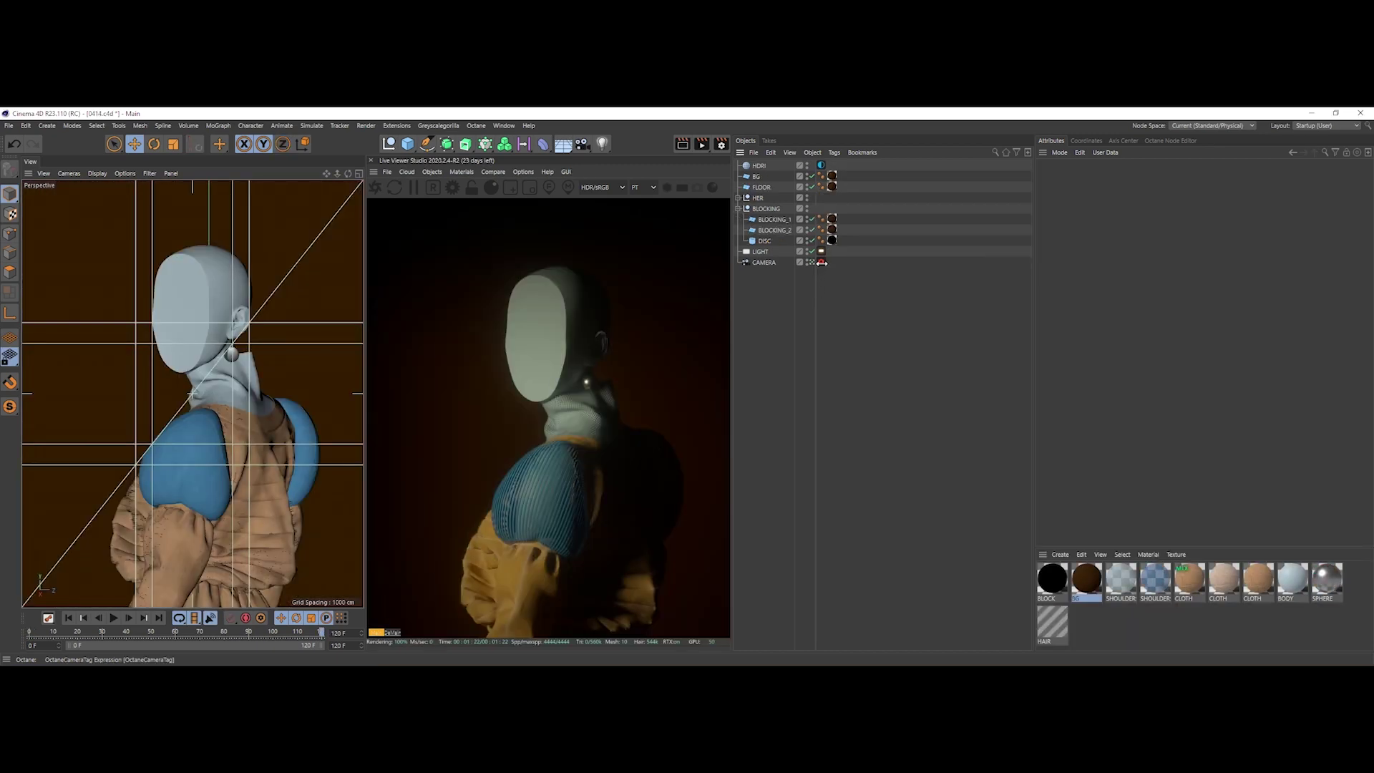
Step: Leave the camera view and orbit around the disc, figure and camera
left_click(812, 263)
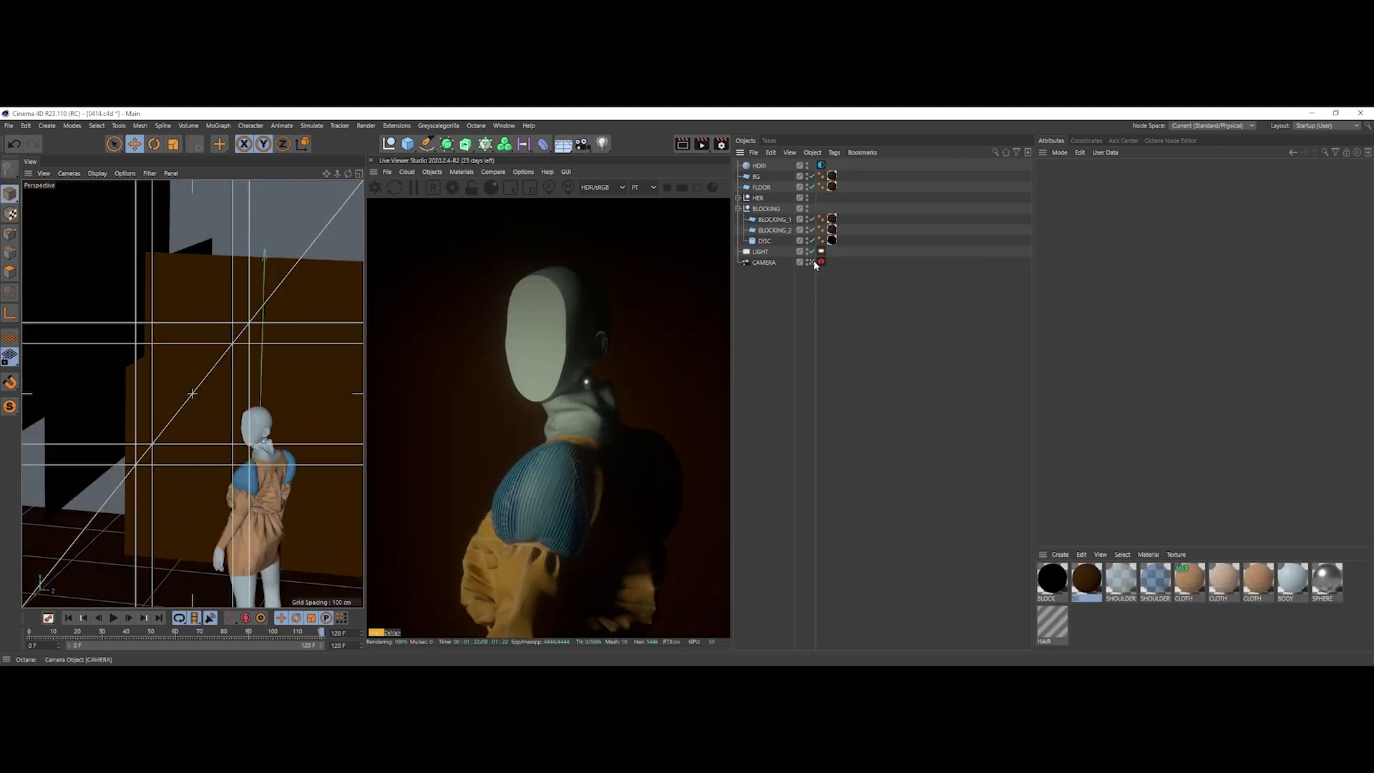
left_click_drag(198, 365, 229, 375, "alt")
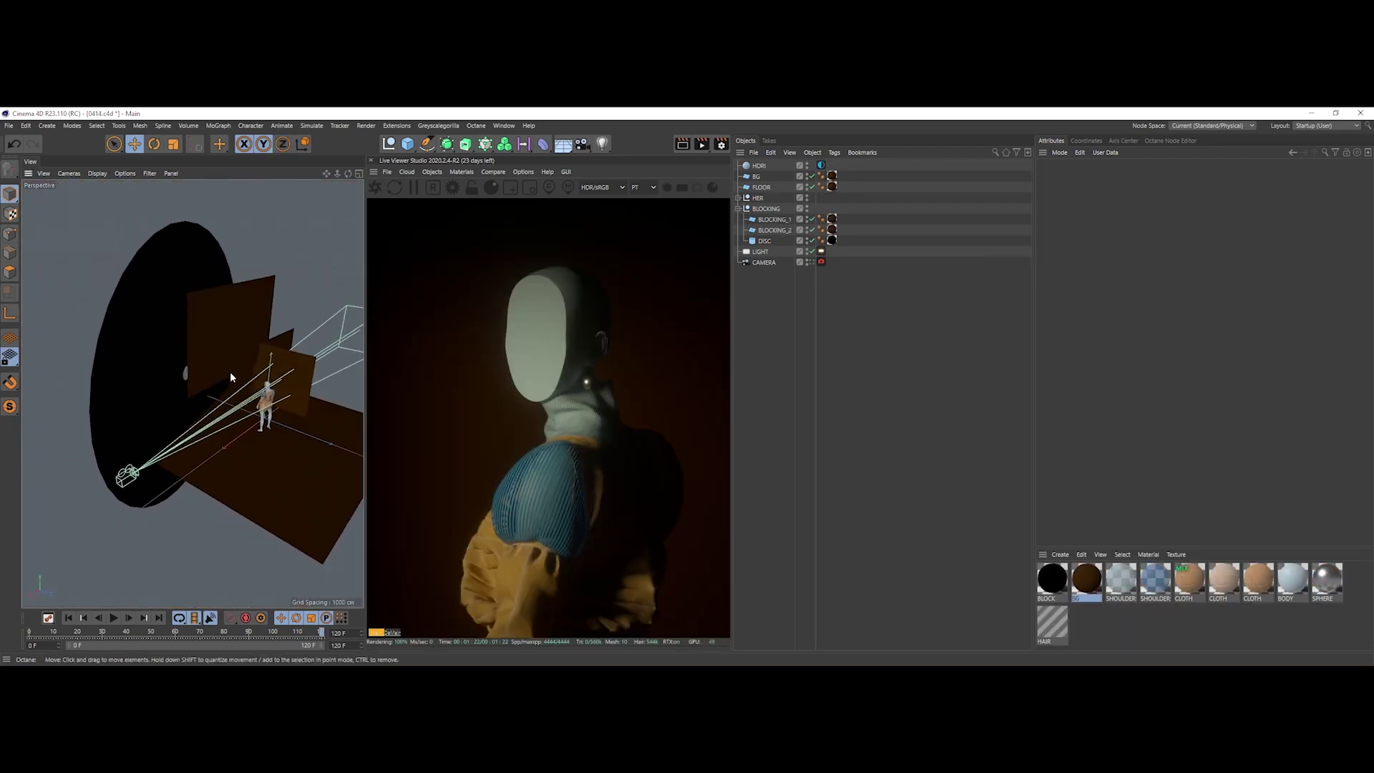
left_click_drag(270, 294, 296, 352, "alt")
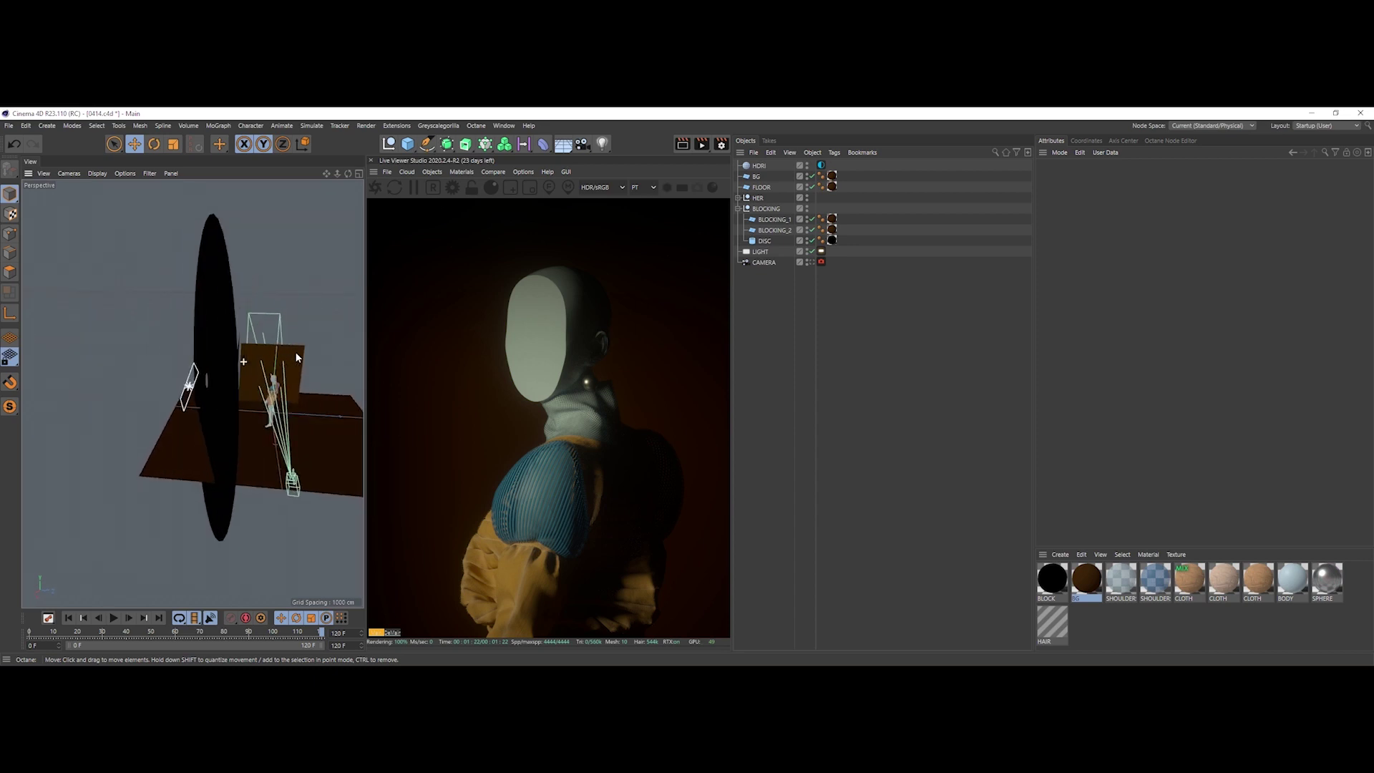
left_click(223, 367)
left_click(165, 307)
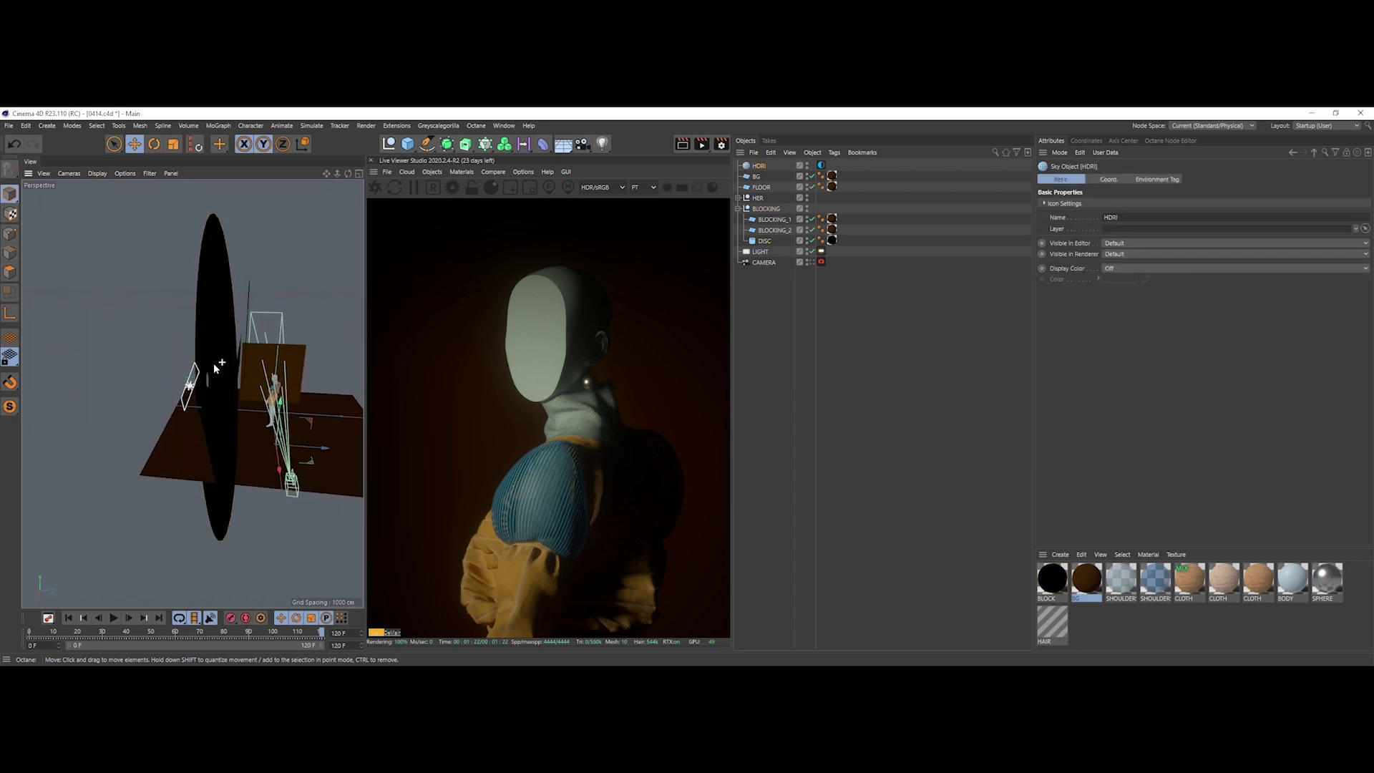
left_click_drag(215, 364, 187, 367, "alt")
left_click_drag(290, 370, 257, 373, "alt")
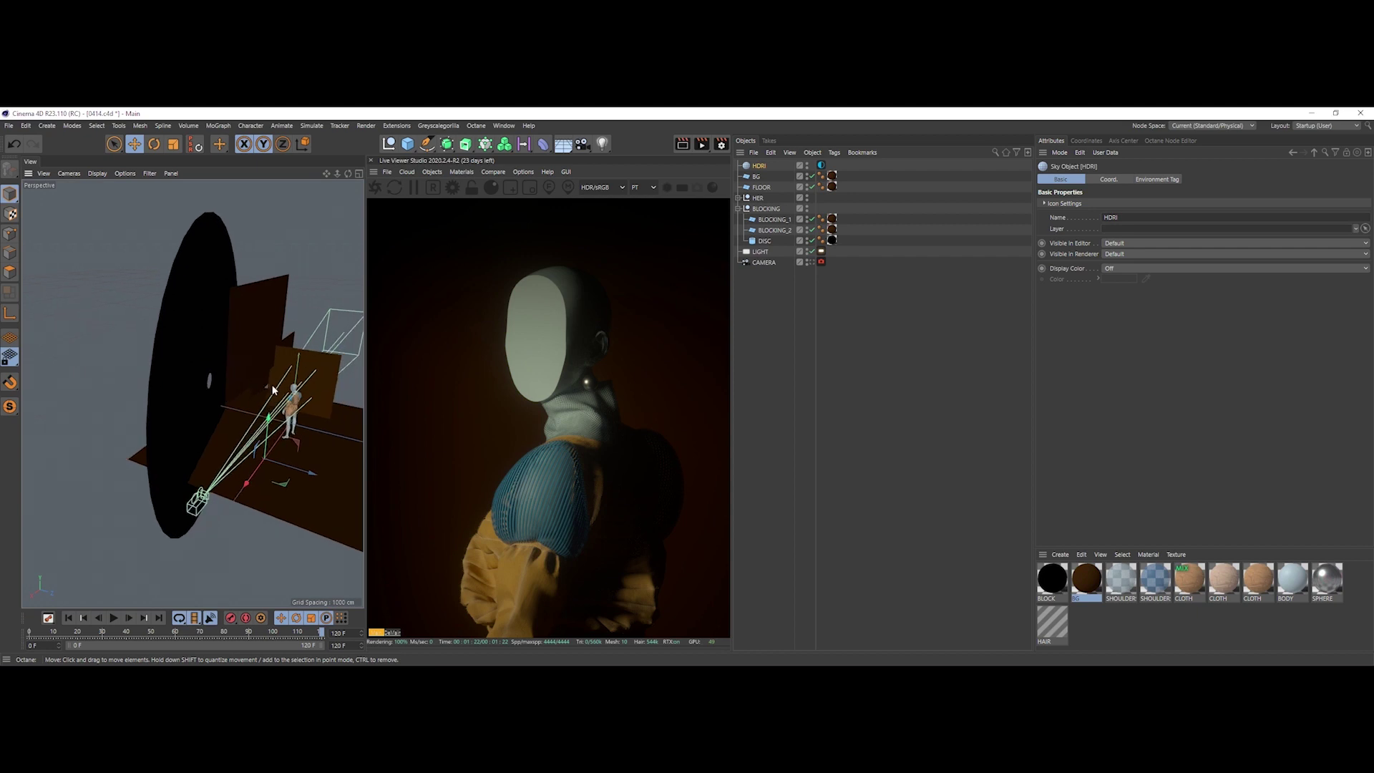
Step: Add a Display tag to BLOCKING via Commander 'display' and turn its Materials off
left_click(766, 208)
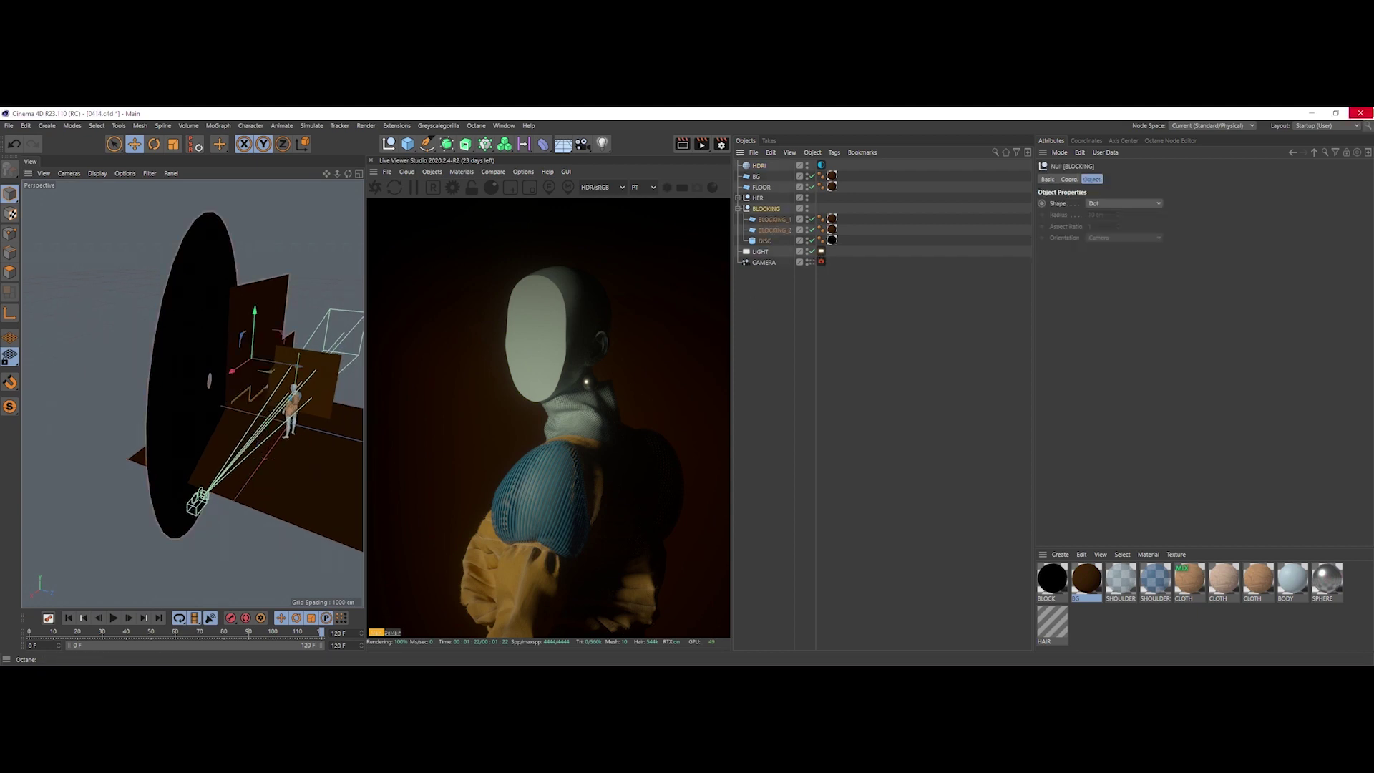
left_click(1367, 127)
type("display")
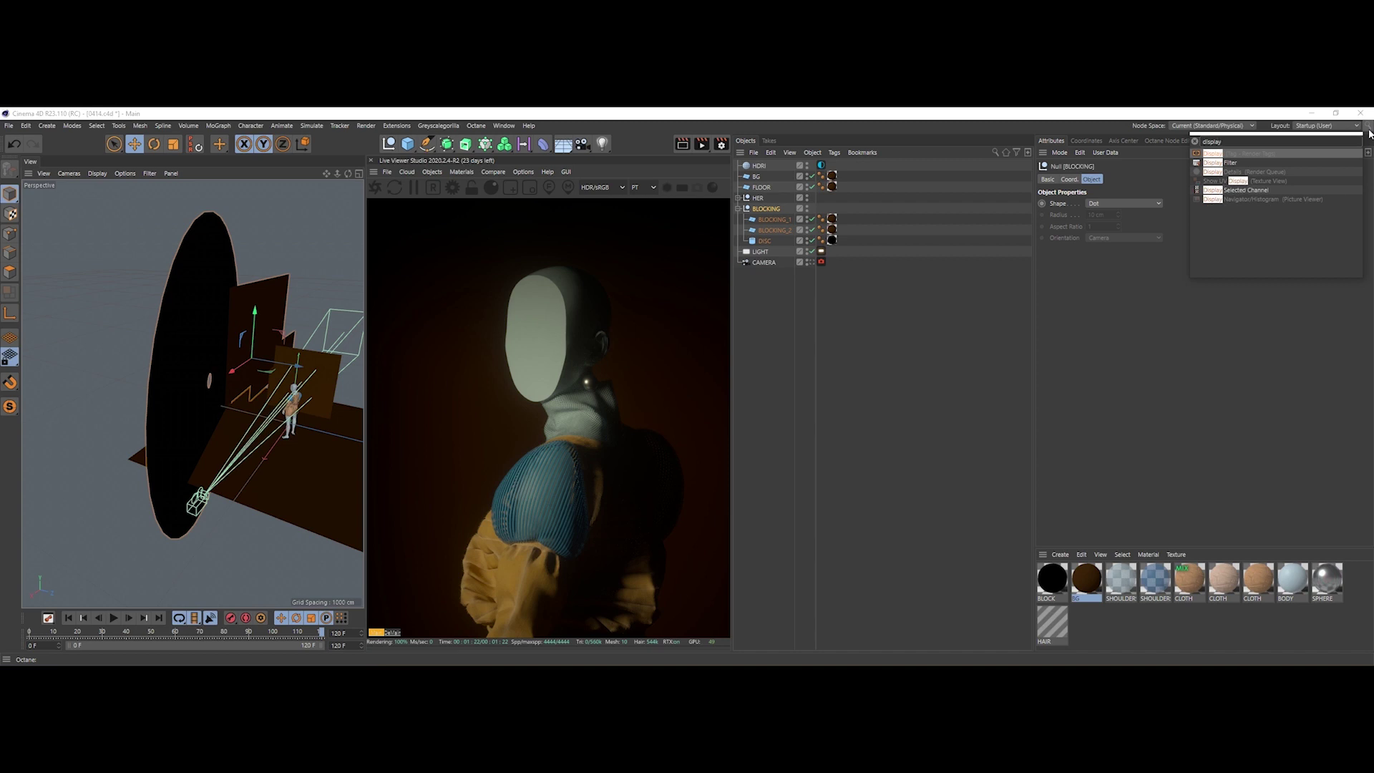
key("Return")
left_click(864, 217)
left_click(775, 209)
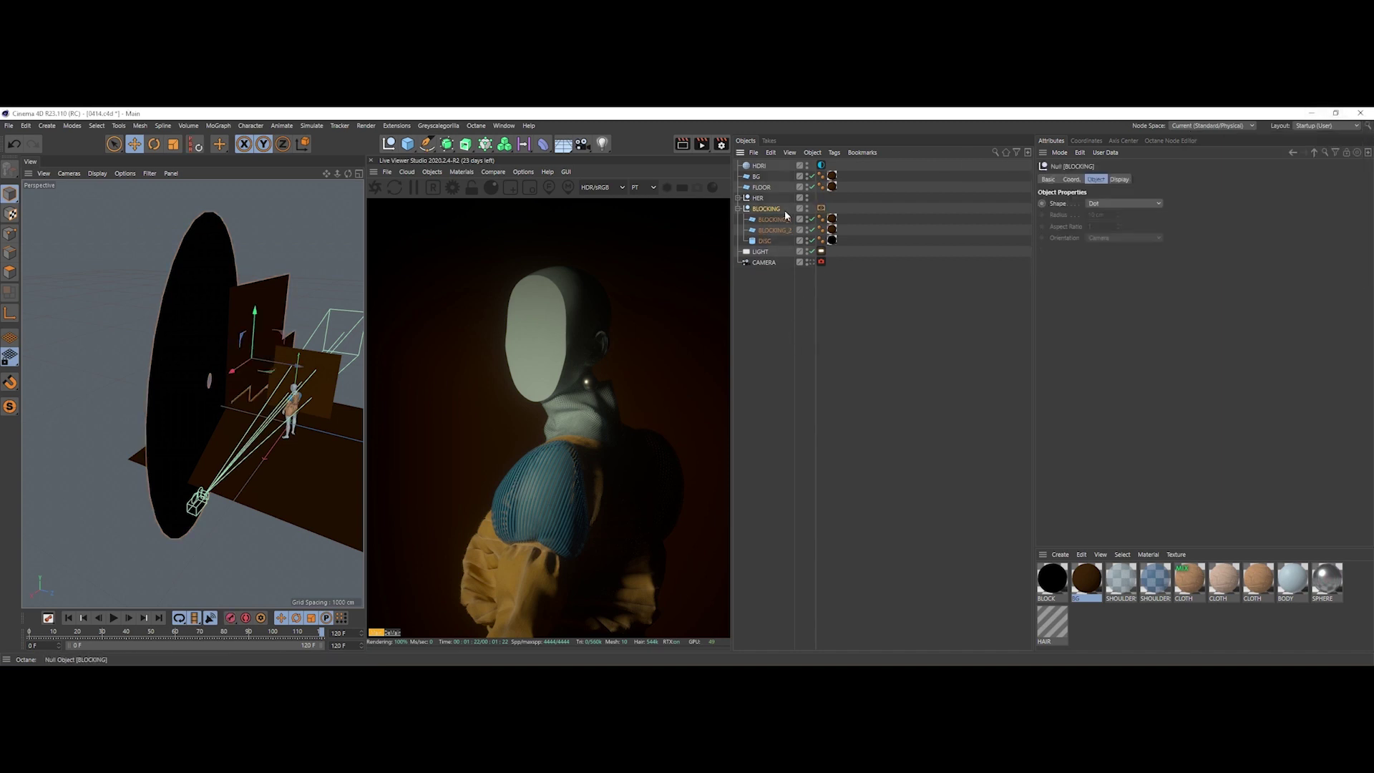
left_click(821, 208)
left_click_drag(287, 392, 250, 398, "alt")
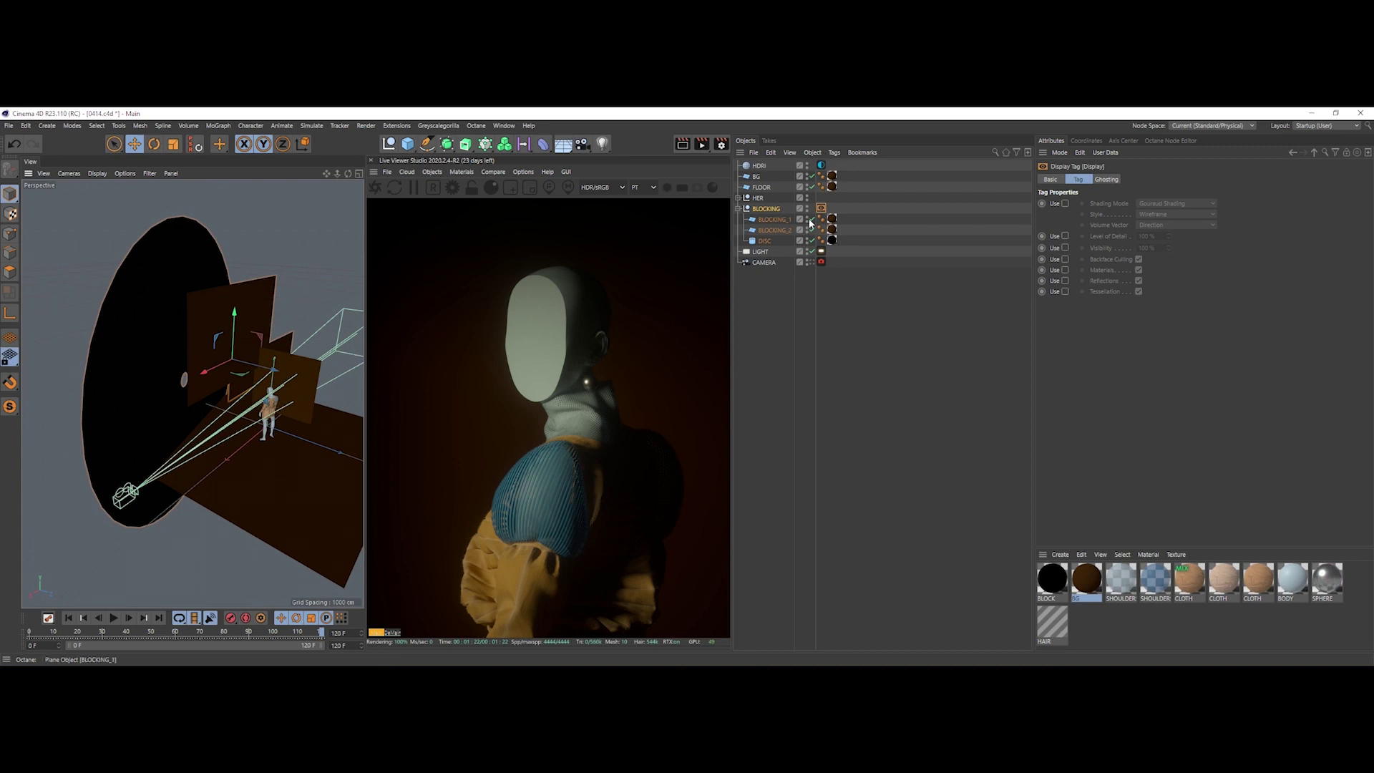
left_click(1064, 270)
left_click(1139, 270)
left_click_drag(259, 390, 215, 386, "alt")
Step: Select the BLOCKING_1 plane, the disc and the light to inspect their settings
left_click(806, 379)
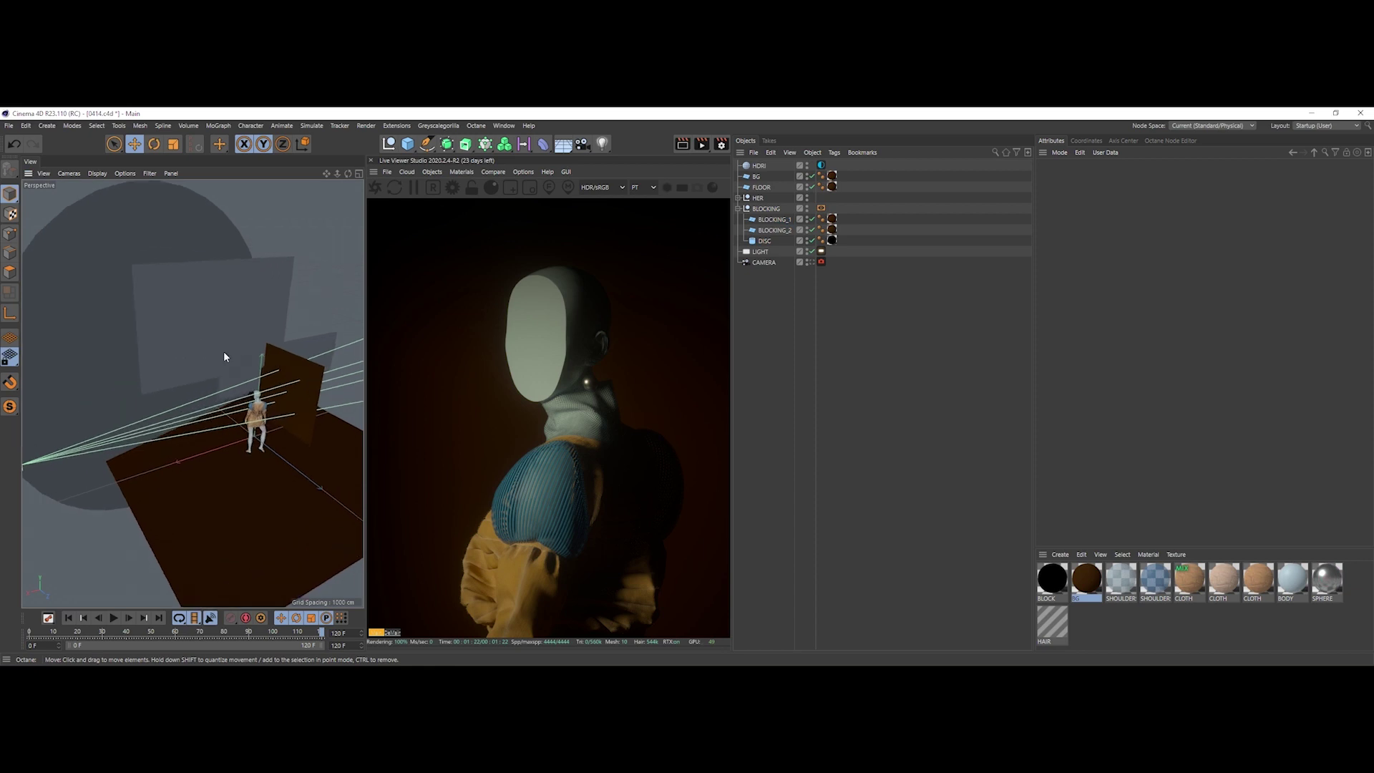
left_click(224, 355)
left_click(117, 382)
left_click_drag(210, 354, 137, 385, "alt")
left_click(289, 223)
left_click(198, 370)
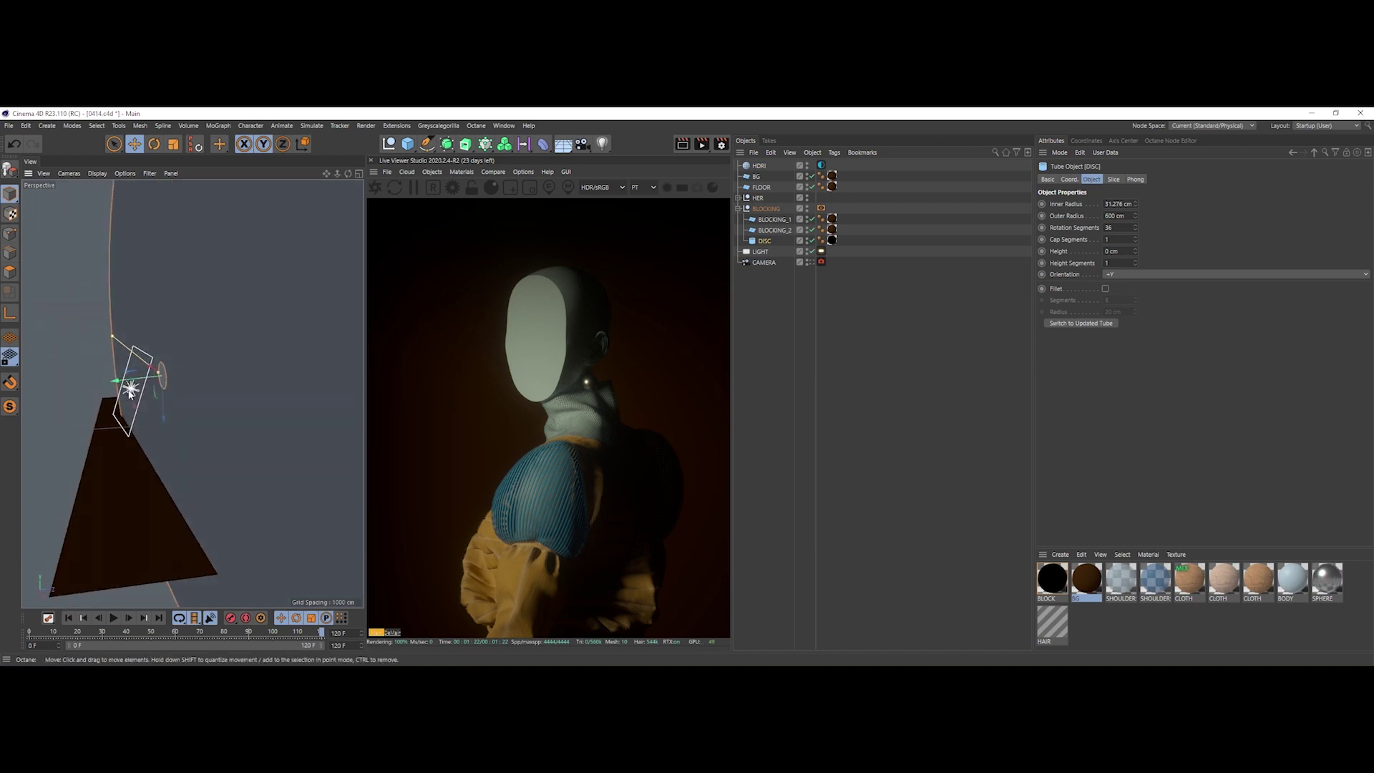
left_click(131, 392)
left_click(128, 387)
left_click(129, 389)
left_click(130, 389)
Step: Test raising the light and changing BLOCKING_2, undo both, and look through the scene camera
left_click_drag(130, 389, 242, 382, "alt")
left_click_drag(174, 418, 172, 377)
key("ctrl+z")
left_click(273, 378)
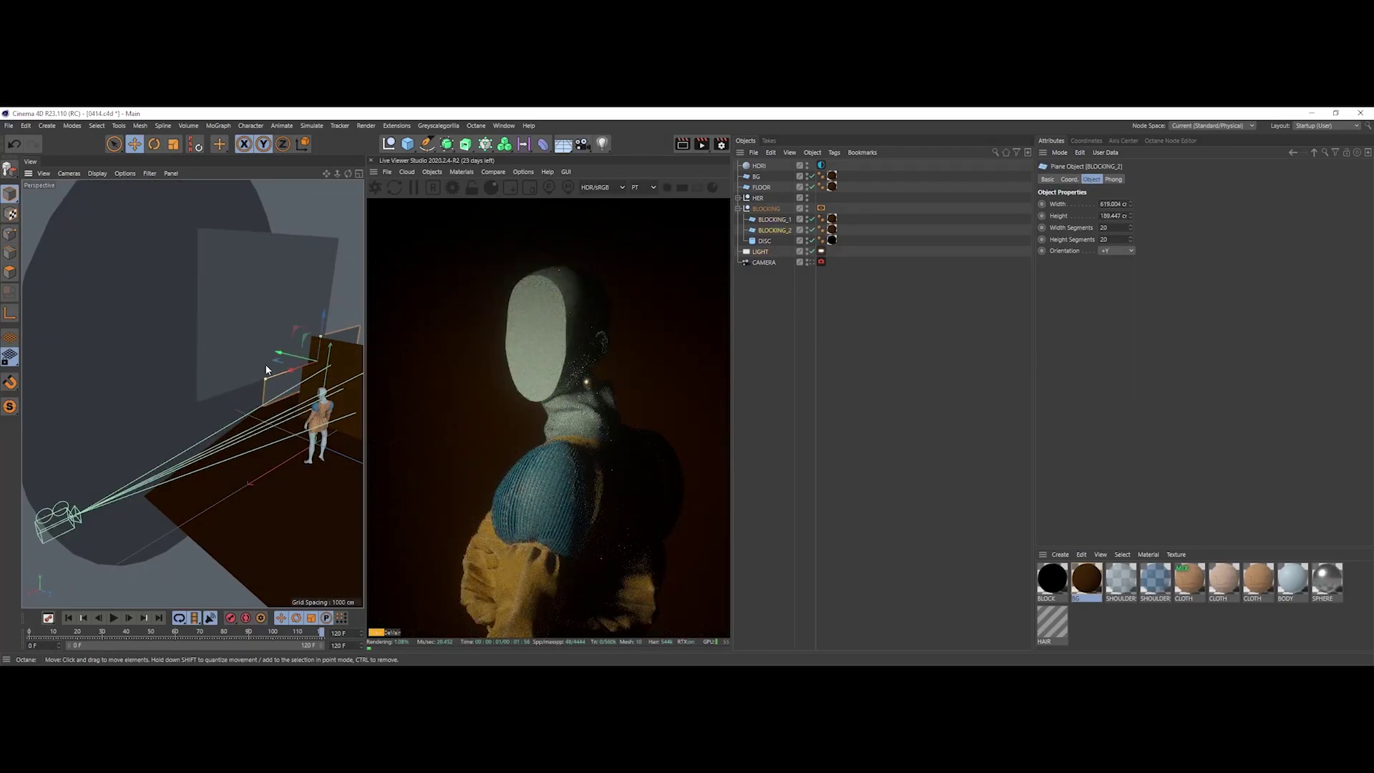
left_click(266, 370)
key("ctrl+z")
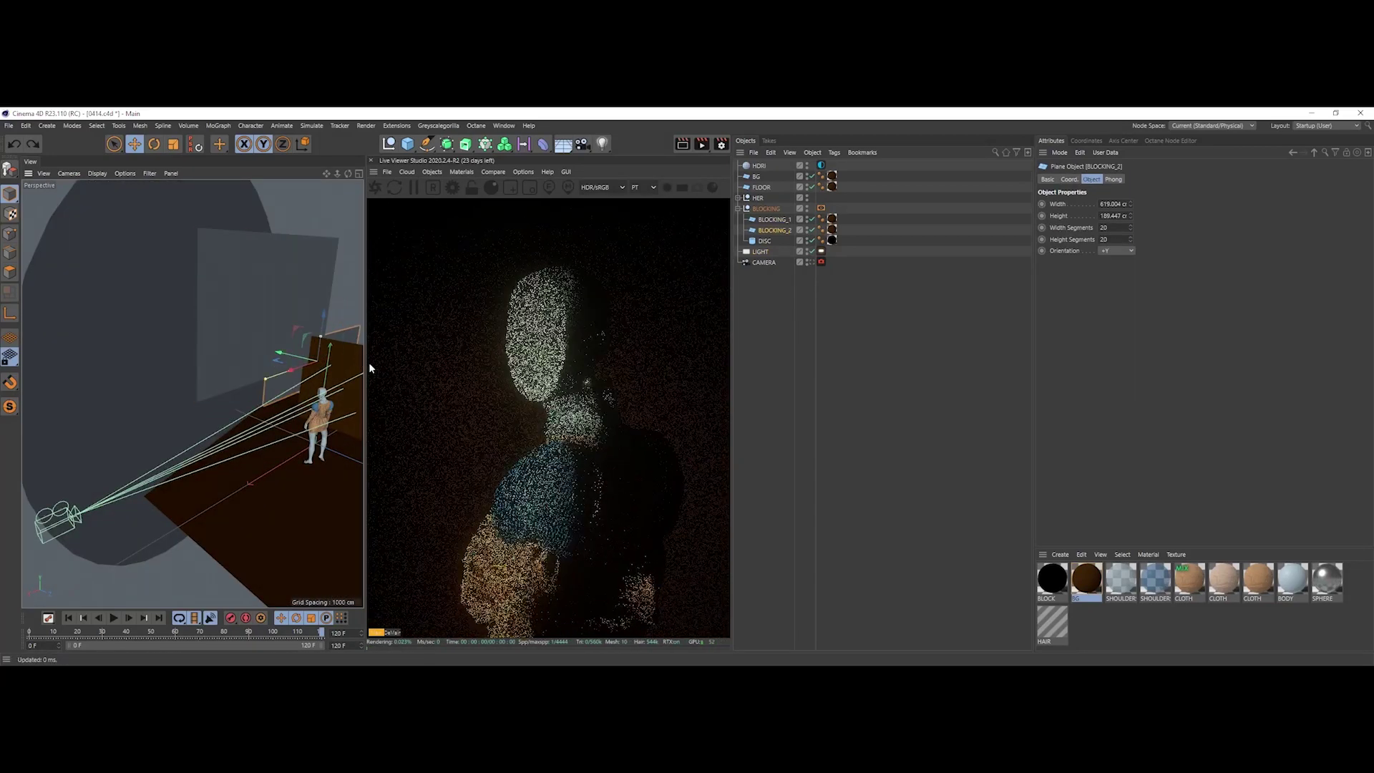
left_click(796, 294)
left_click(810, 262)
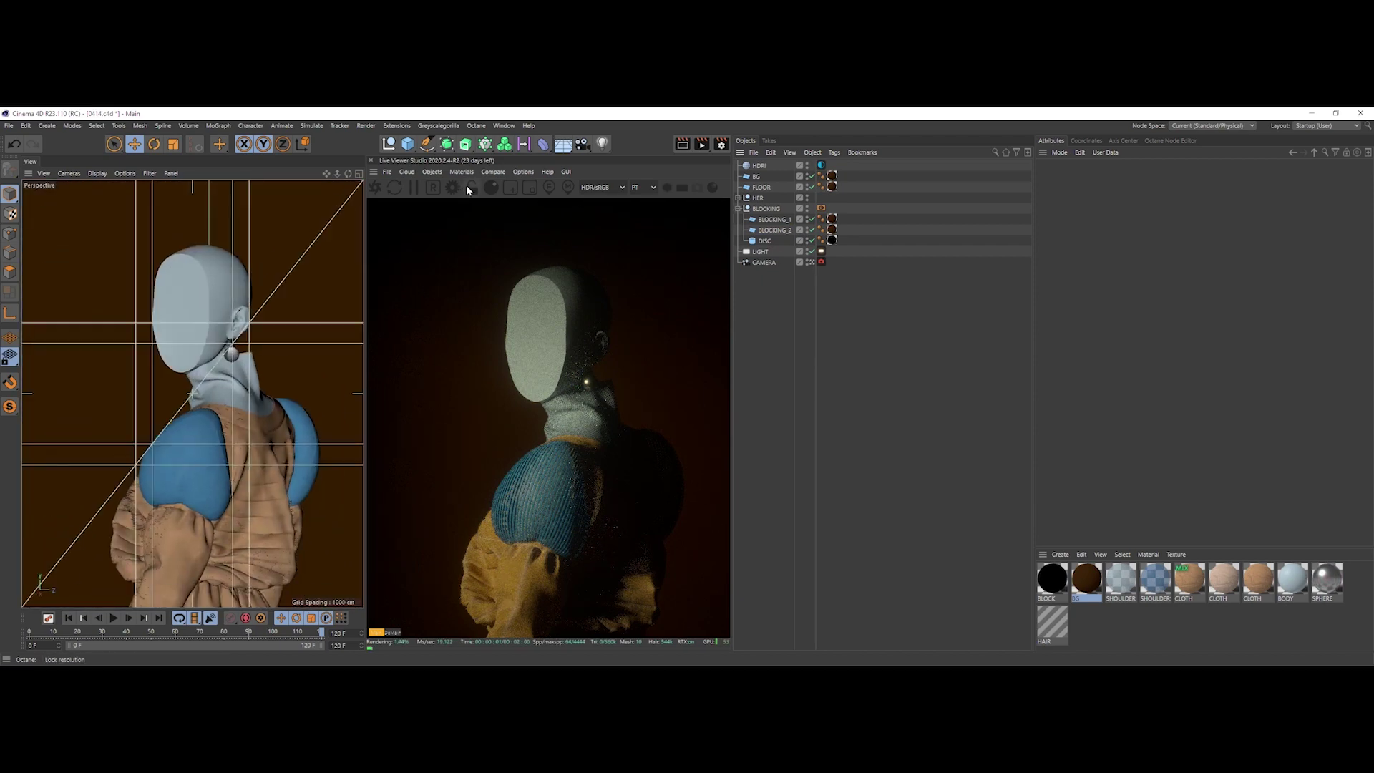
Step: Switch the live render to clay mode and leave the camera to inspect the BG plane
left_click(489, 186)
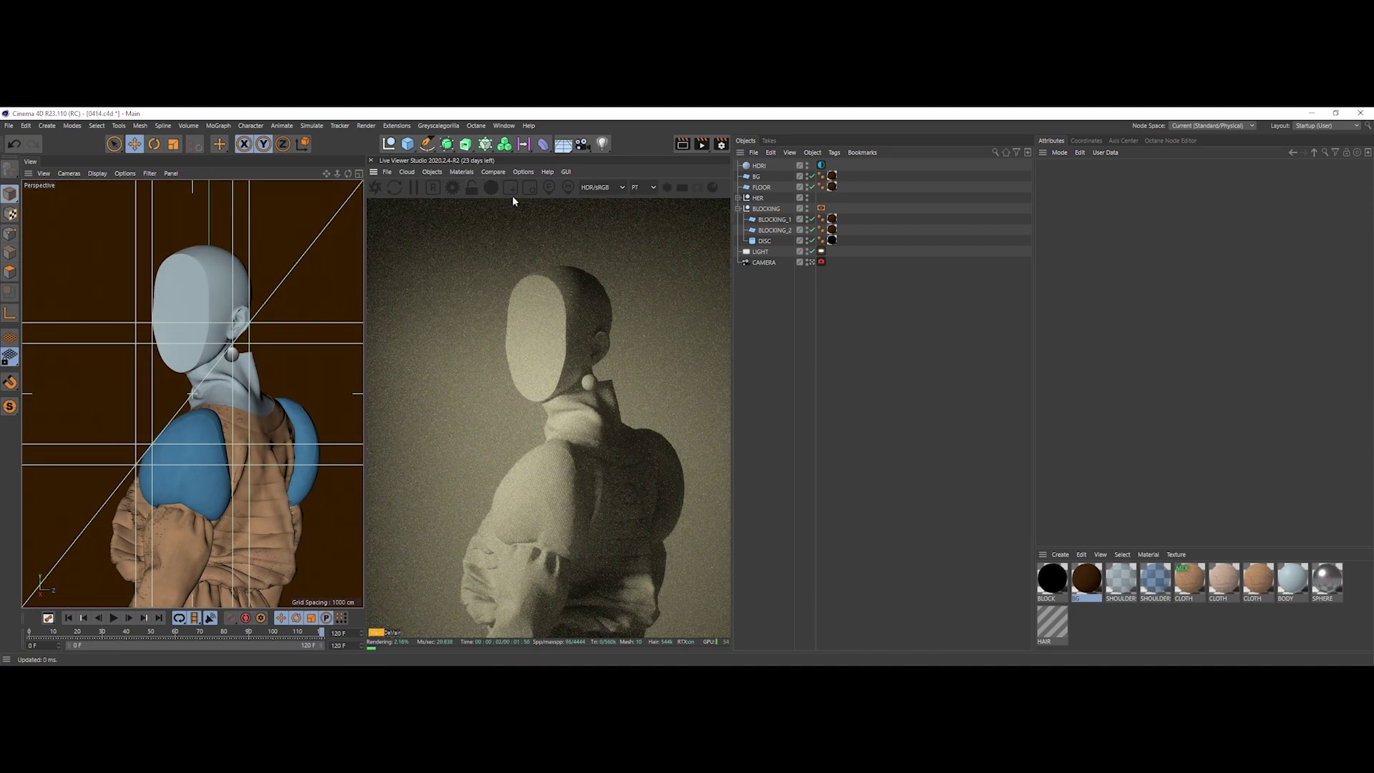
left_click(812, 263)
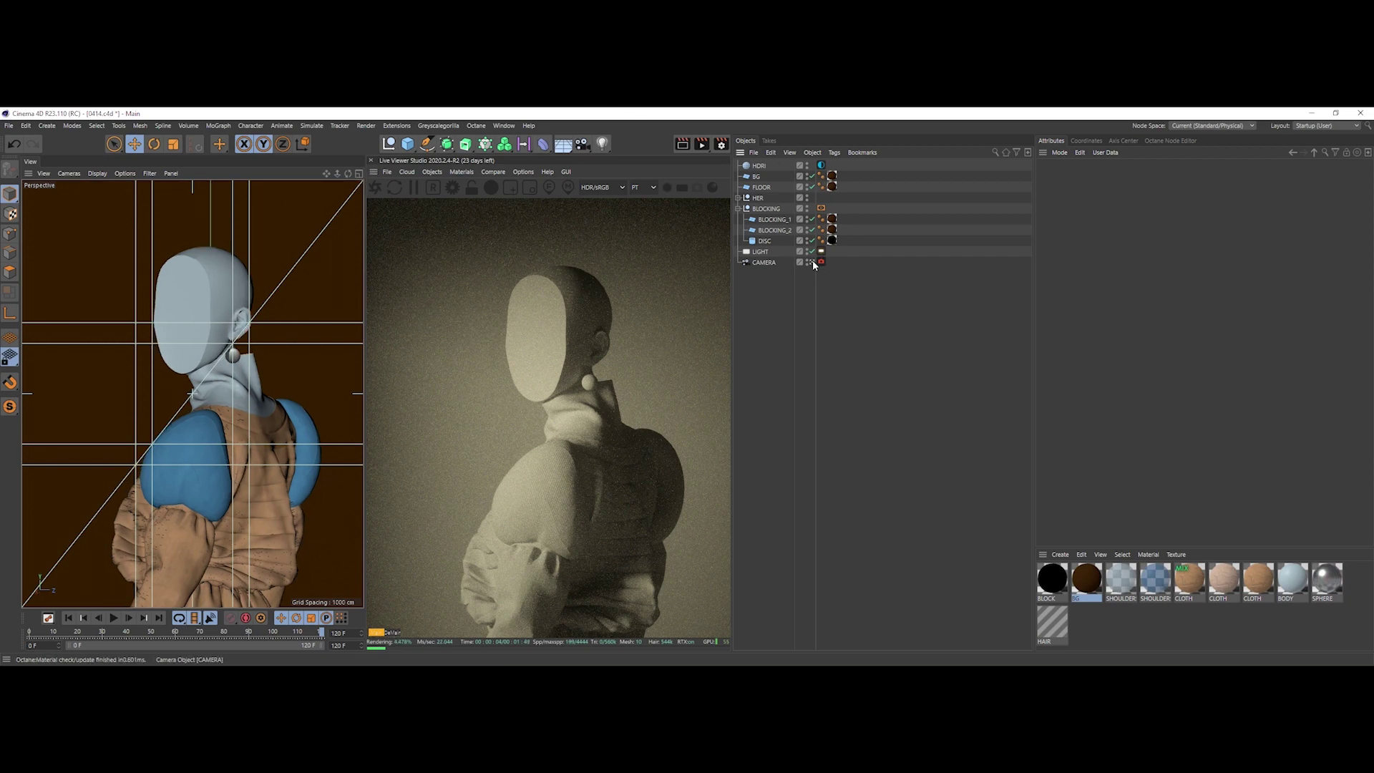
left_click(811, 263)
left_click_drag(292, 350, 204, 367, "alt")
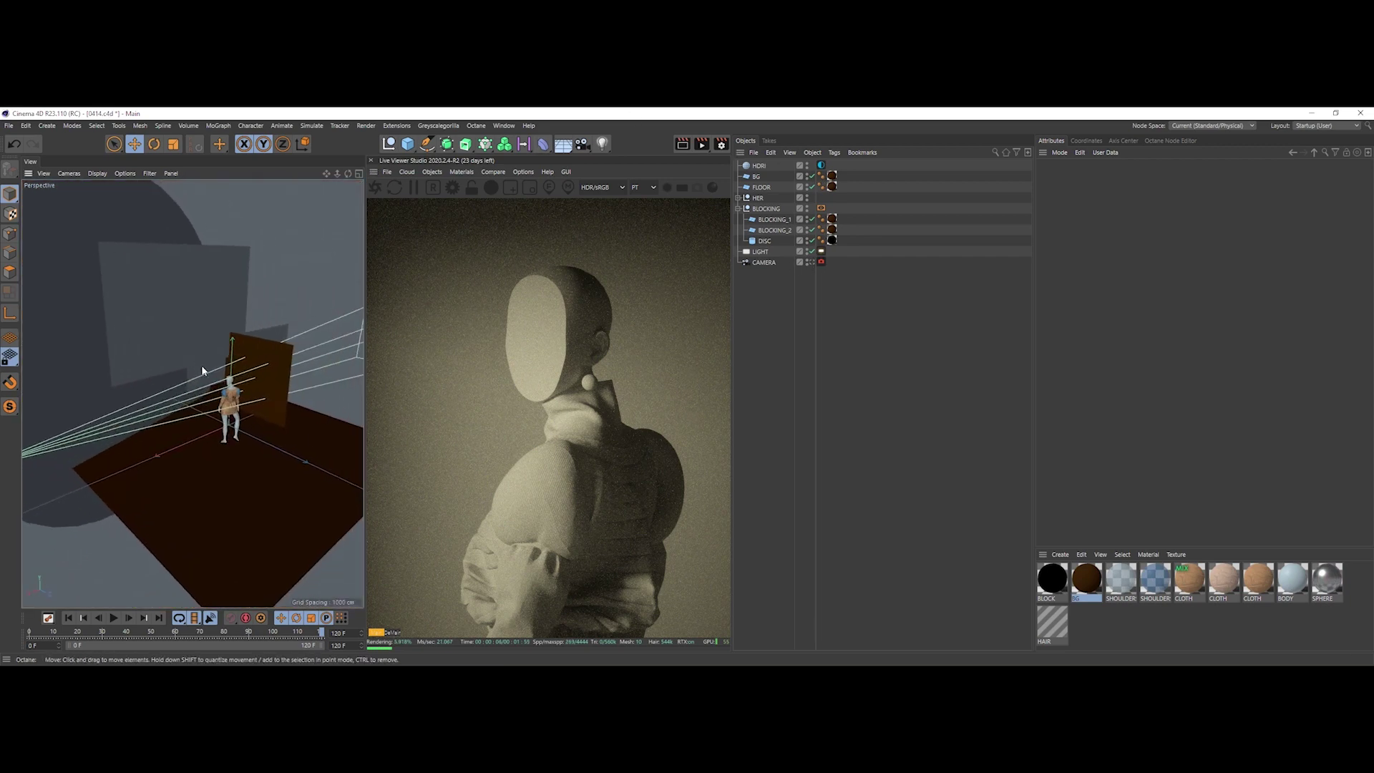
left_click(256, 376)
scroll(257, 377, "up", 3)
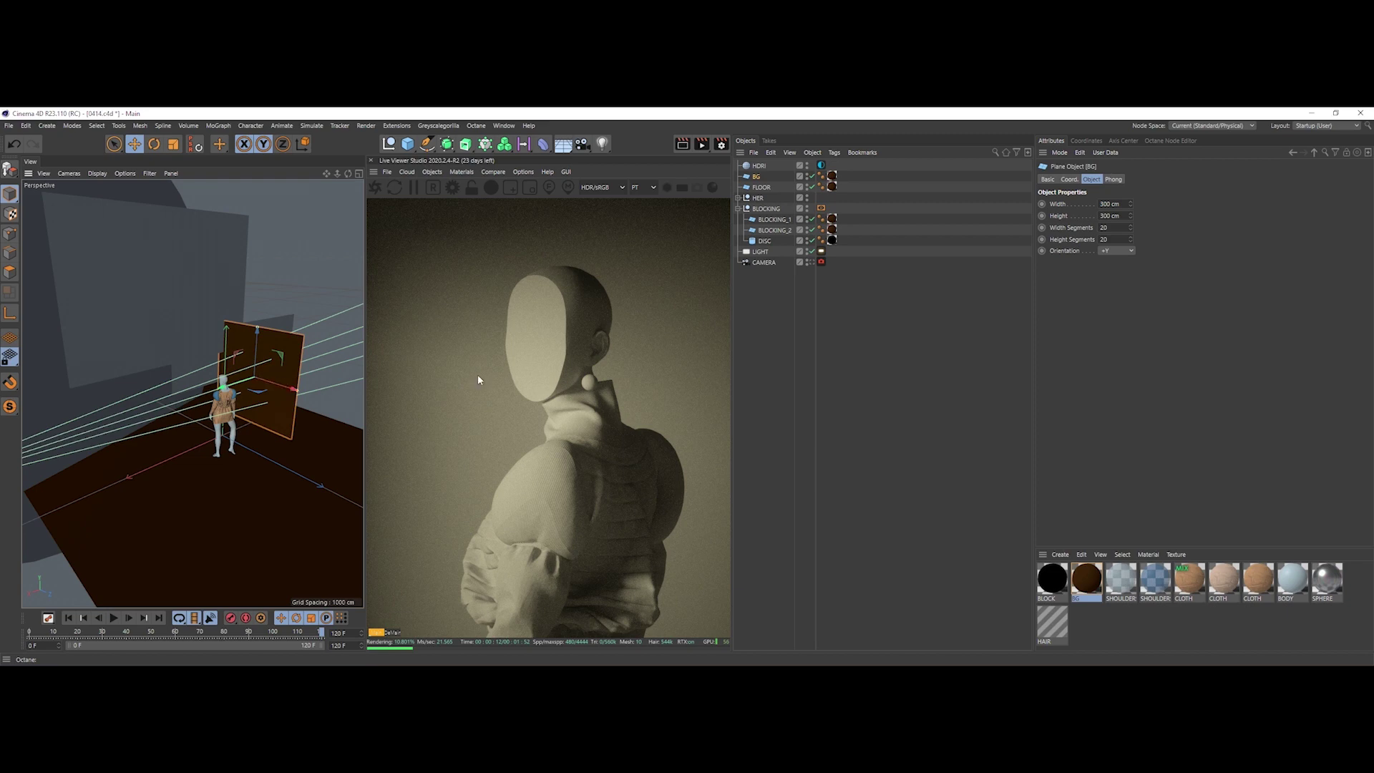
left_click(775, 359)
middle_click_drag(200, 366, 230, 388, "alt")
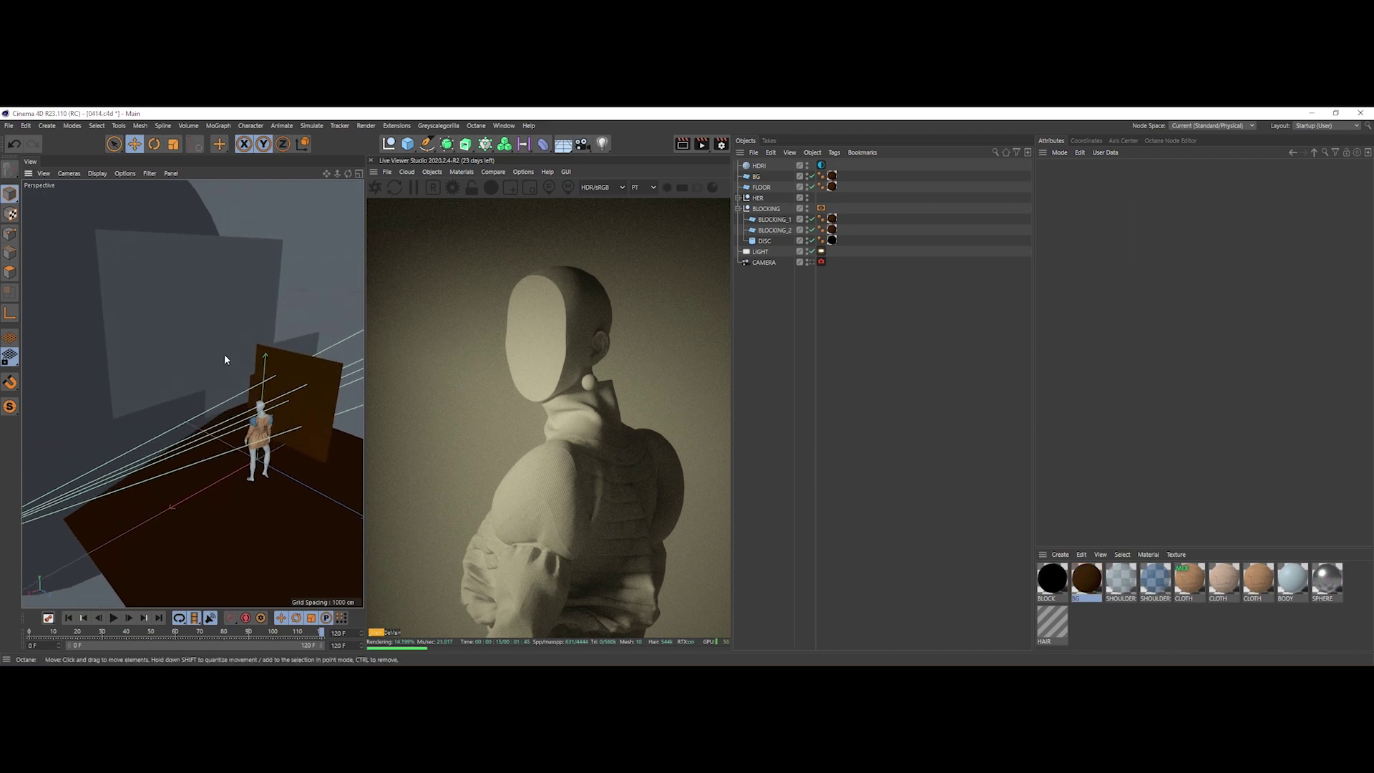
Step: Toggle BLOCKING_1 off, then enable both BLOCKING_1 and BLOCKING_2
left_click(227, 361)
left_click(812, 219)
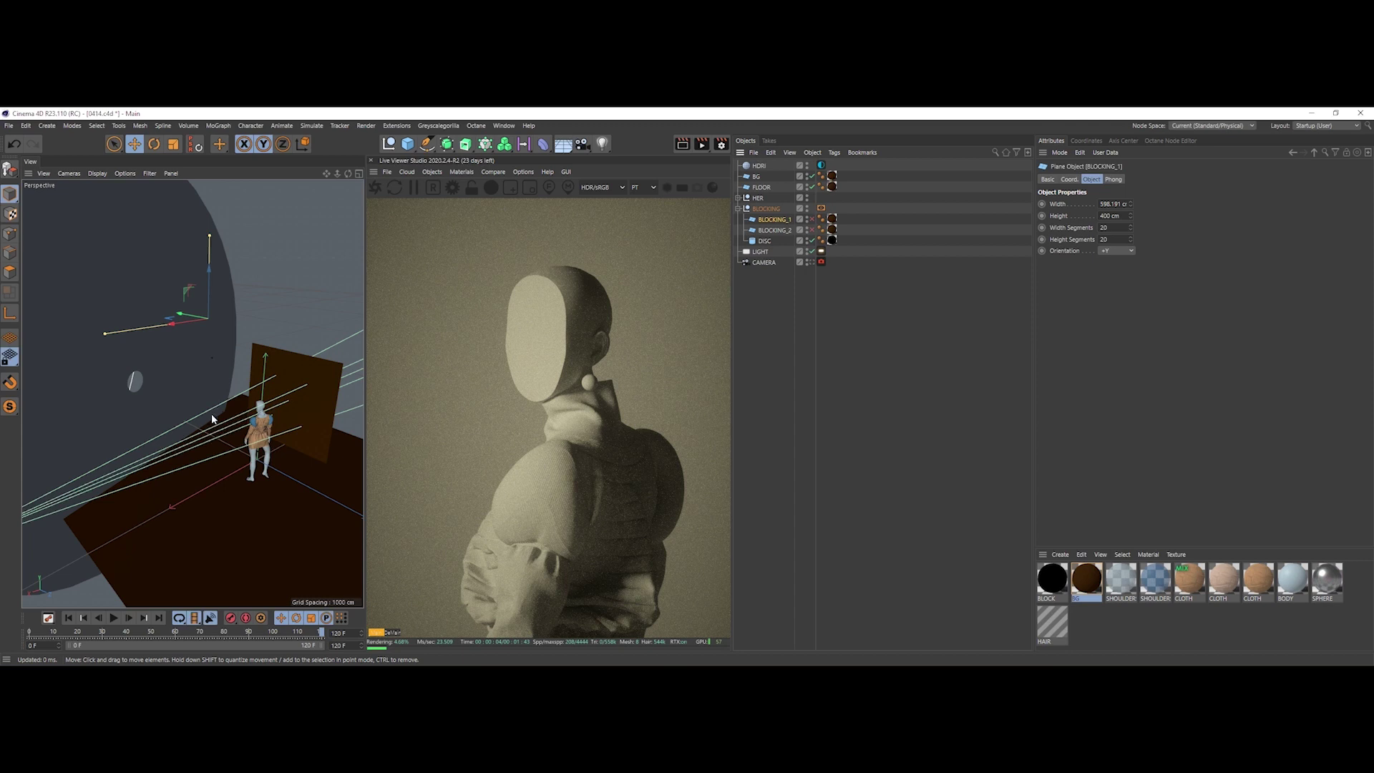
left_click(828, 422)
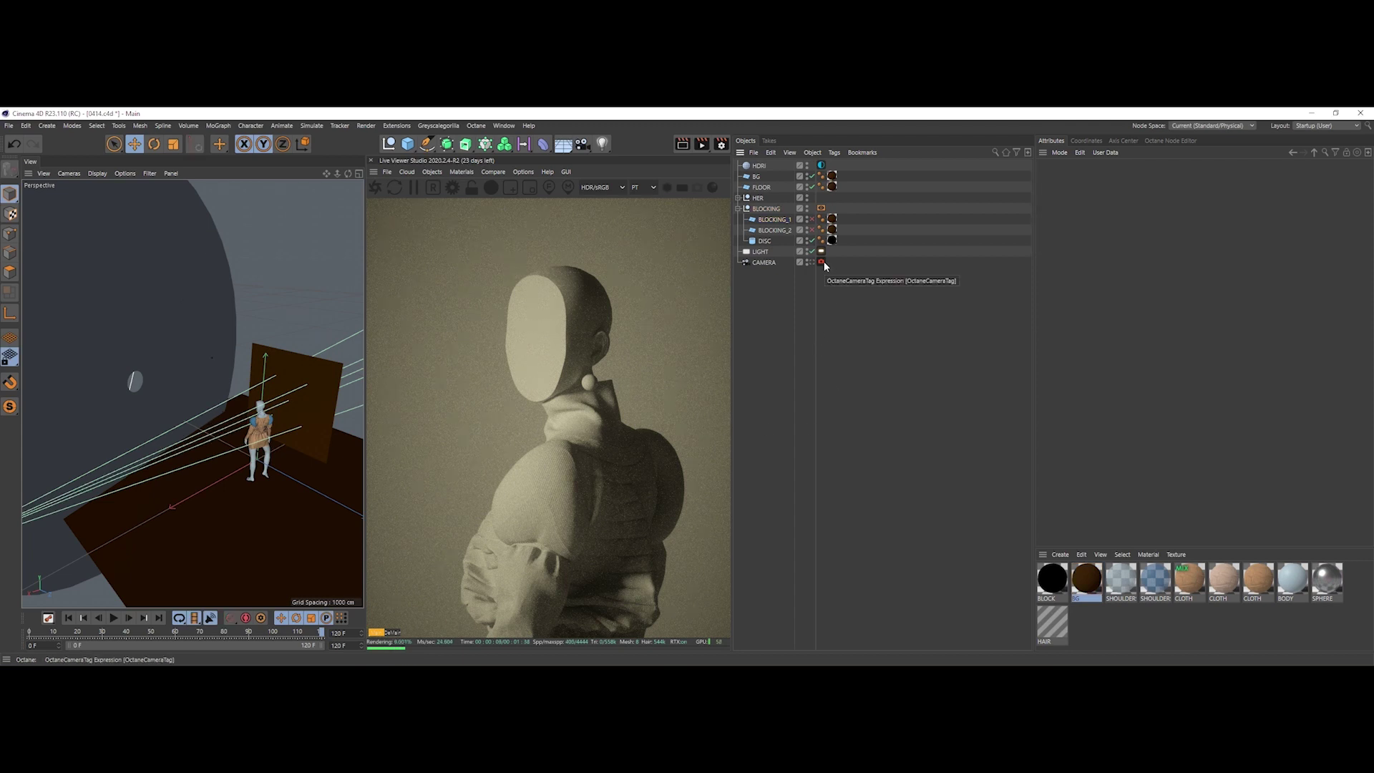
left_click(812, 220)
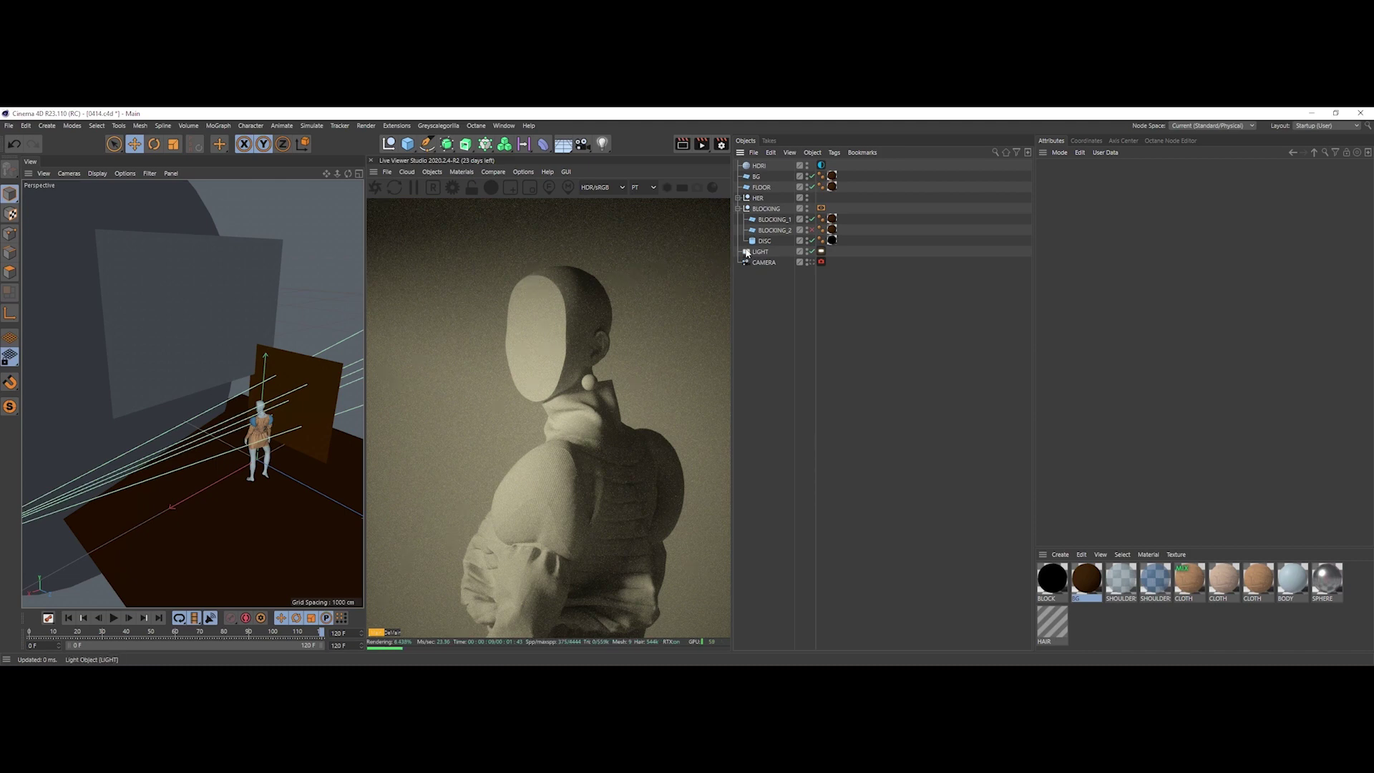
left_click(813, 229)
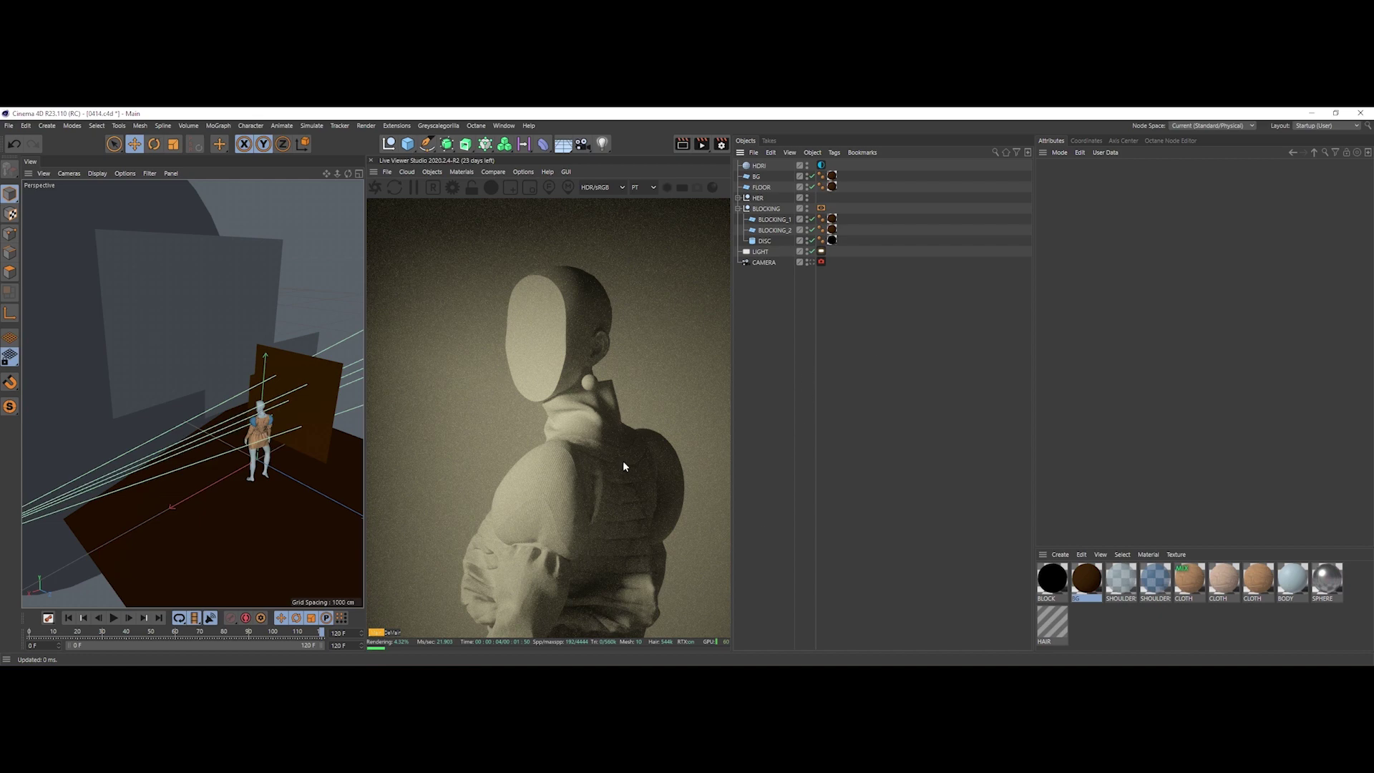
Step: Toggle DISC, BLOCKING_1 and BLOCKING_2 off and back on, then look through the scene camera
left_click(811, 239)
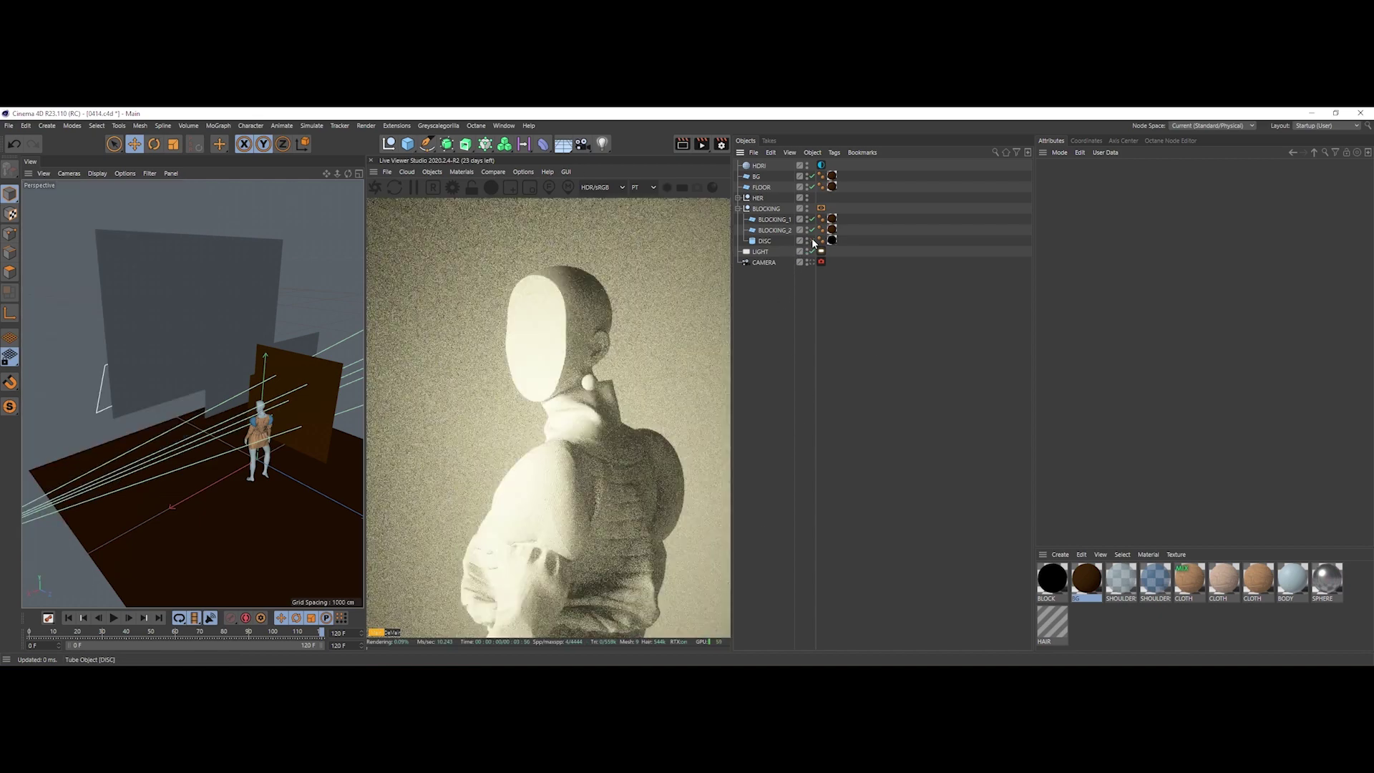
left_click(812, 218)
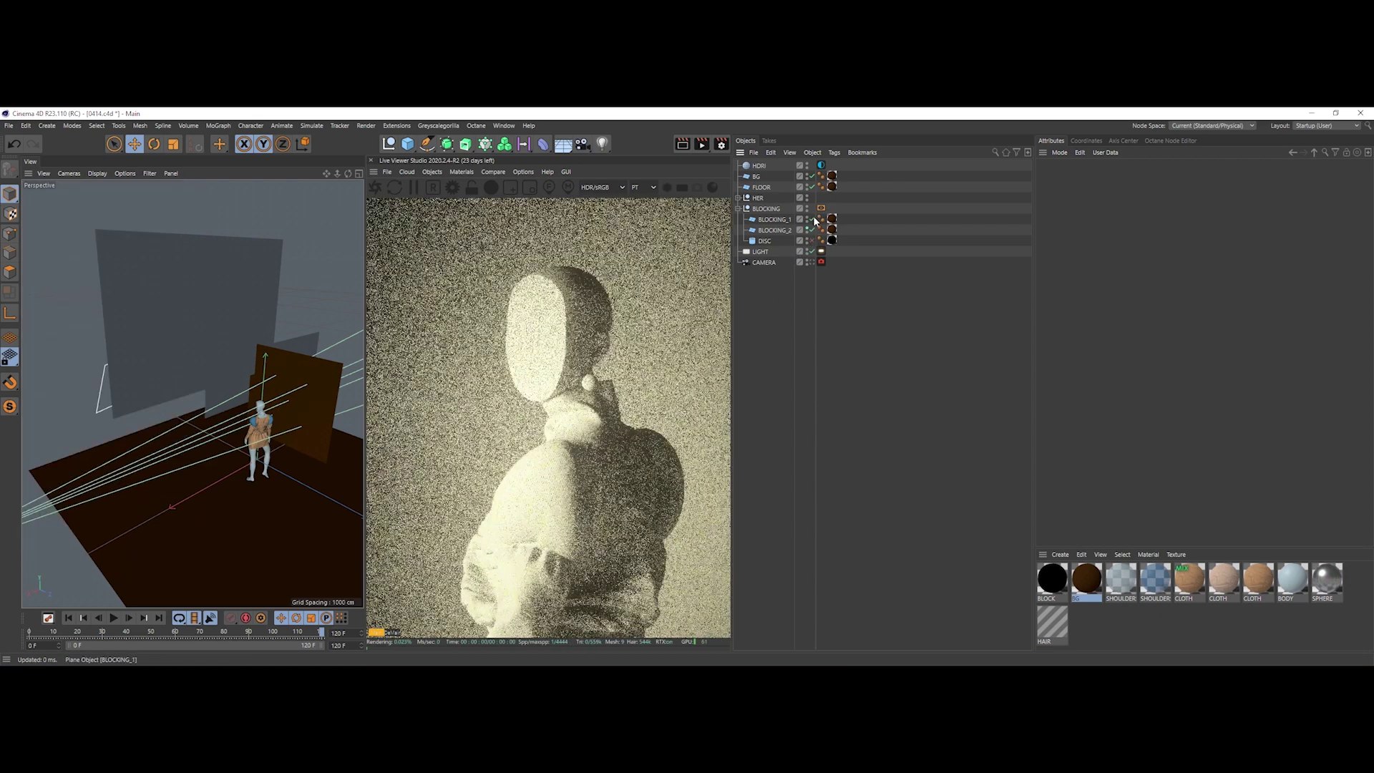
left_click(811, 230)
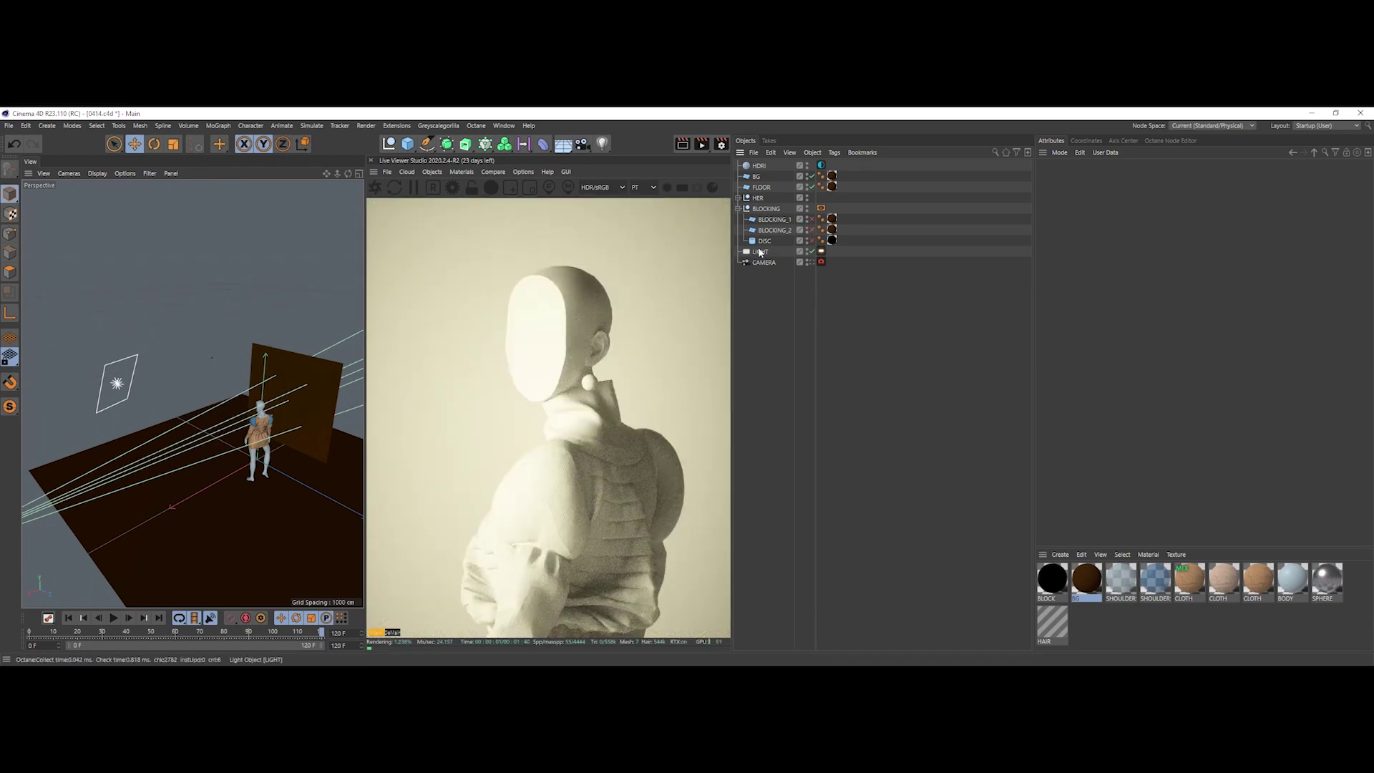
left_click(764, 240)
left_click(811, 240)
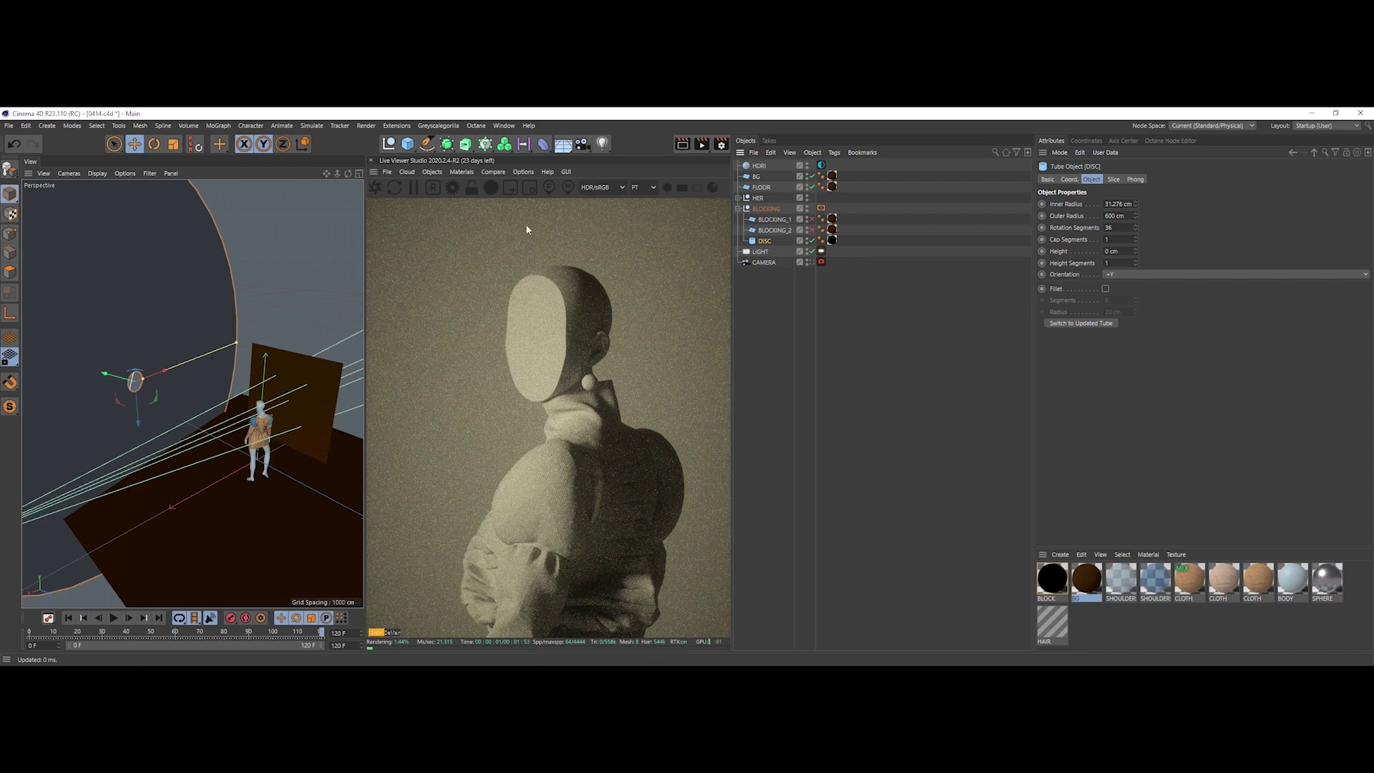
left_click(811, 240)
left_click(810, 240)
left_click(812, 219)
left_click(812, 231)
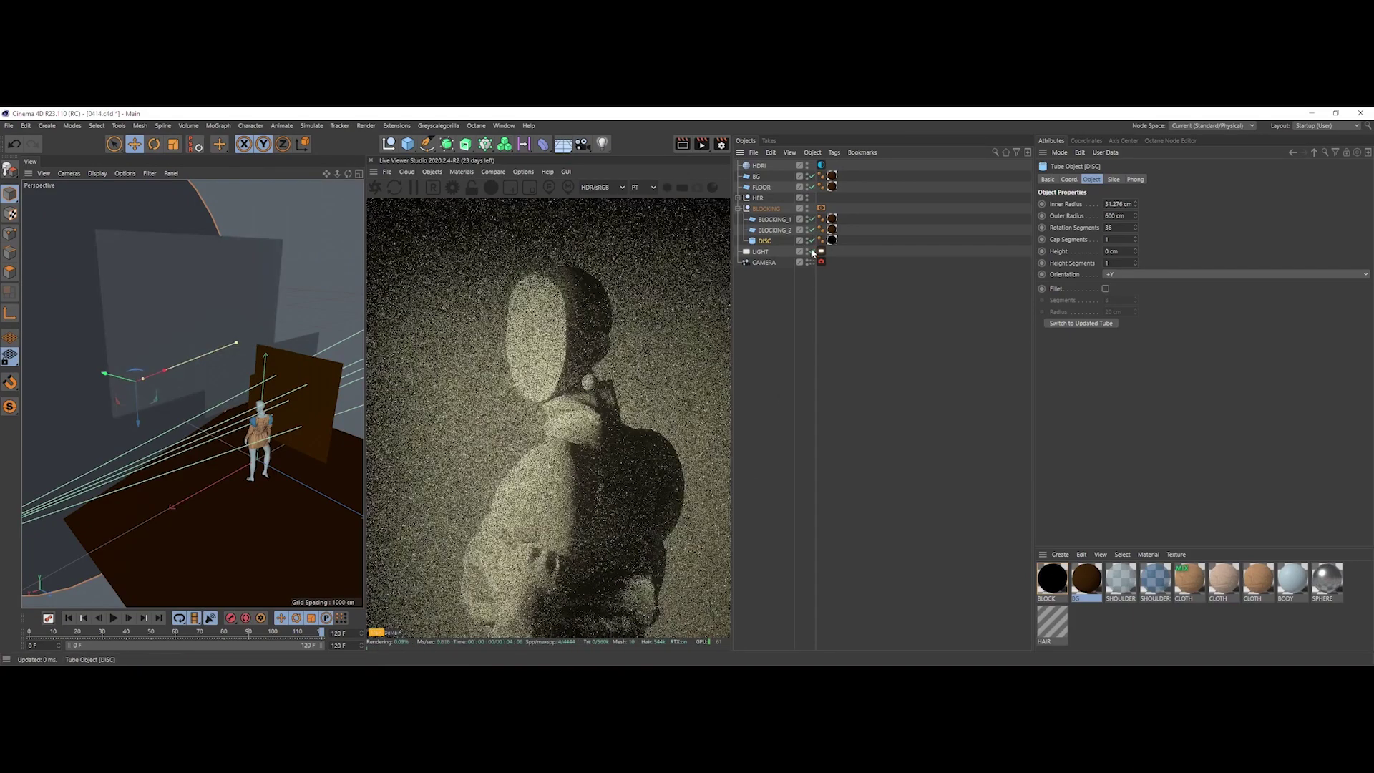
left_click(811, 263)
Step: Store the current render as a comparison buffer and choose Image3 for A/B comparison
left_click(461, 172)
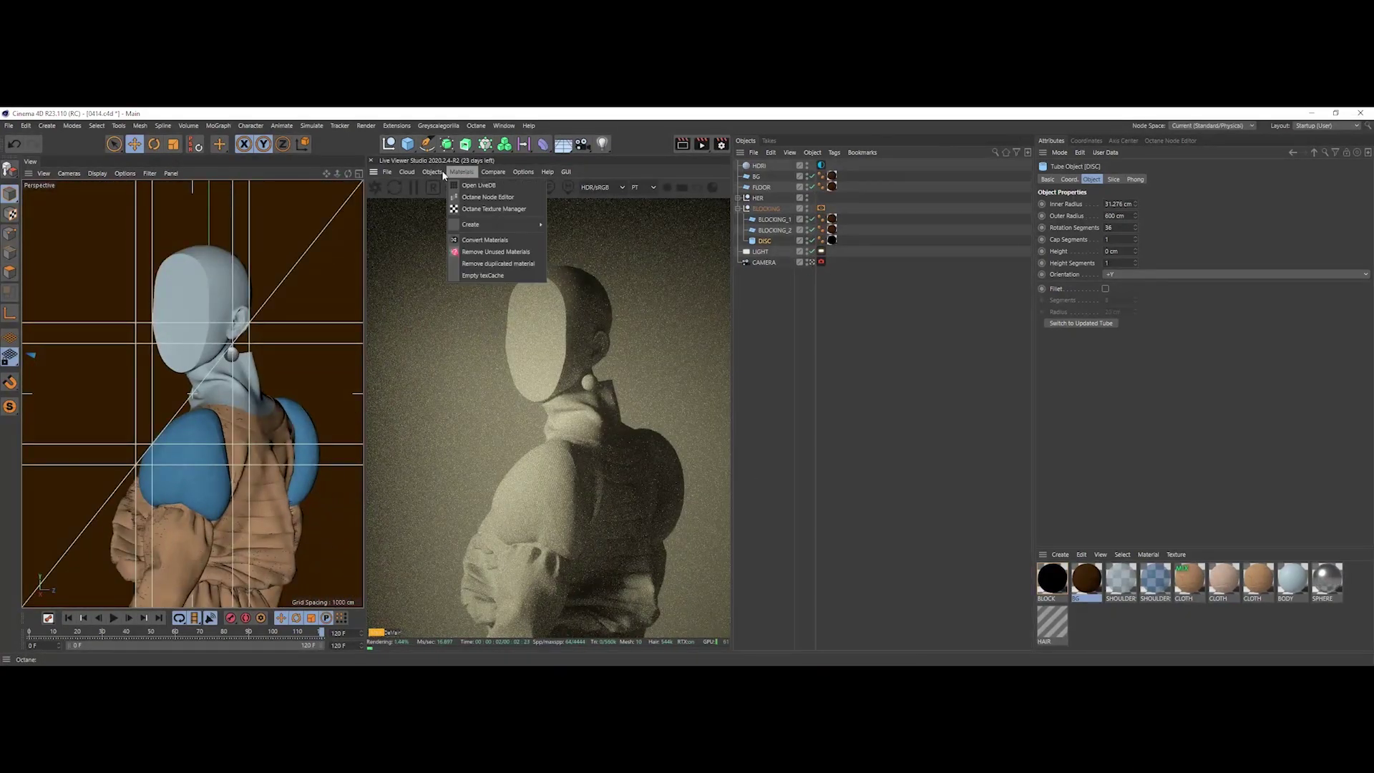
left_click(488, 182)
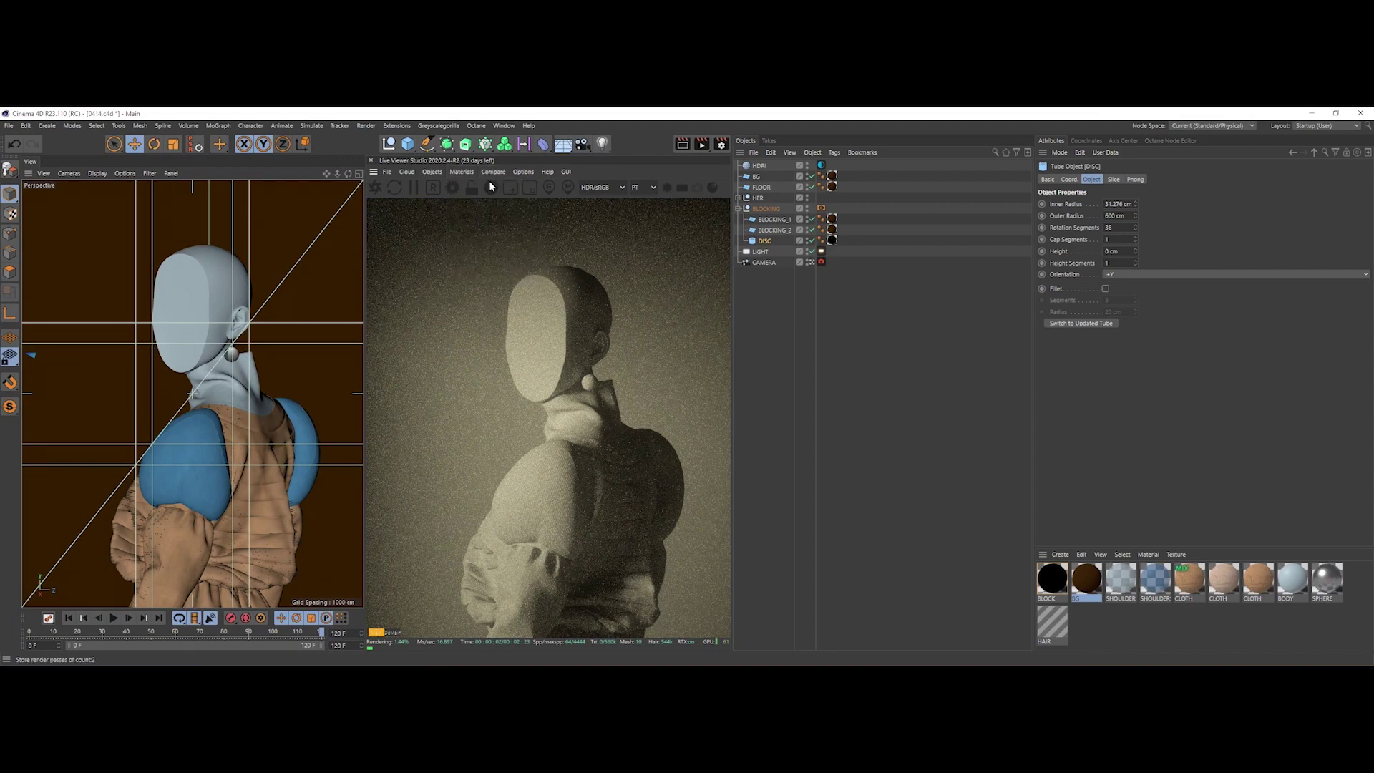
left_click(492, 172)
mouse_move(496, 181)
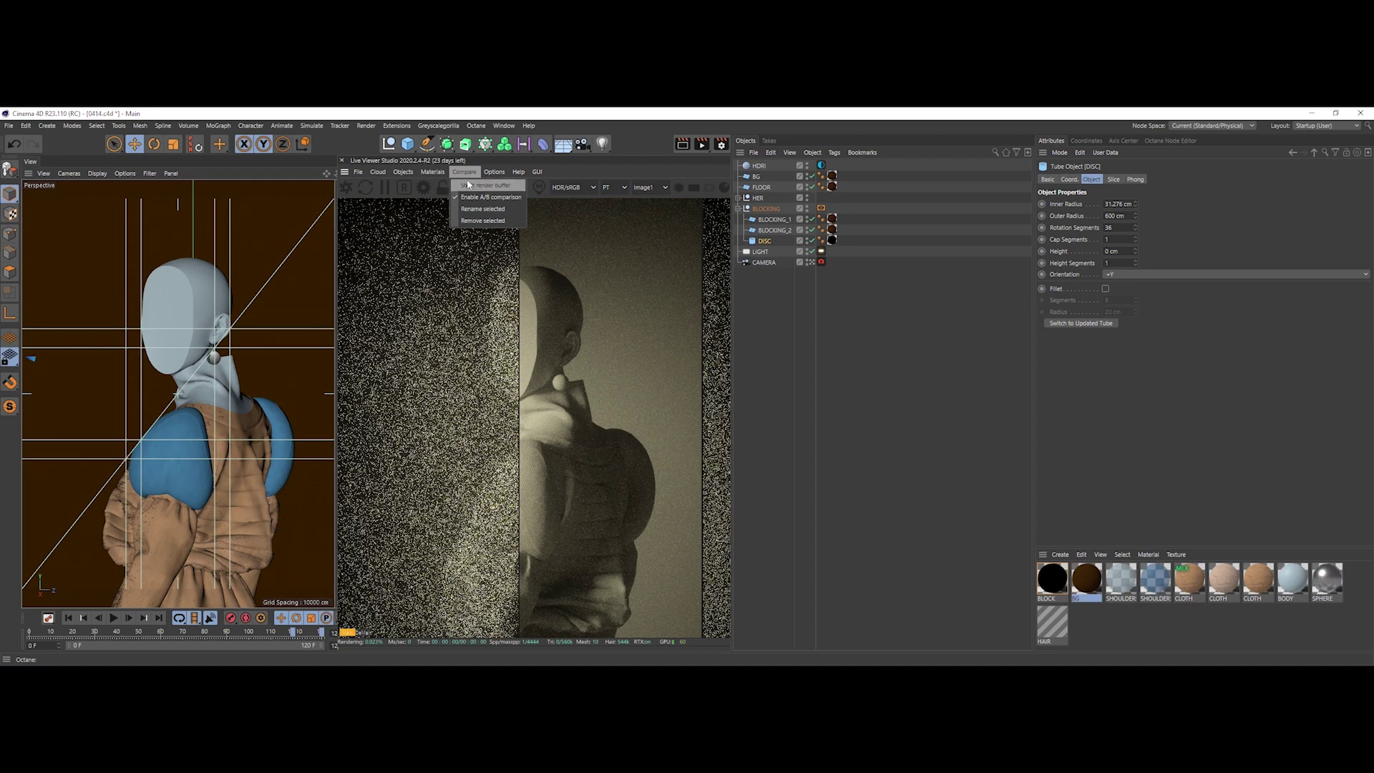
left_click(478, 184)
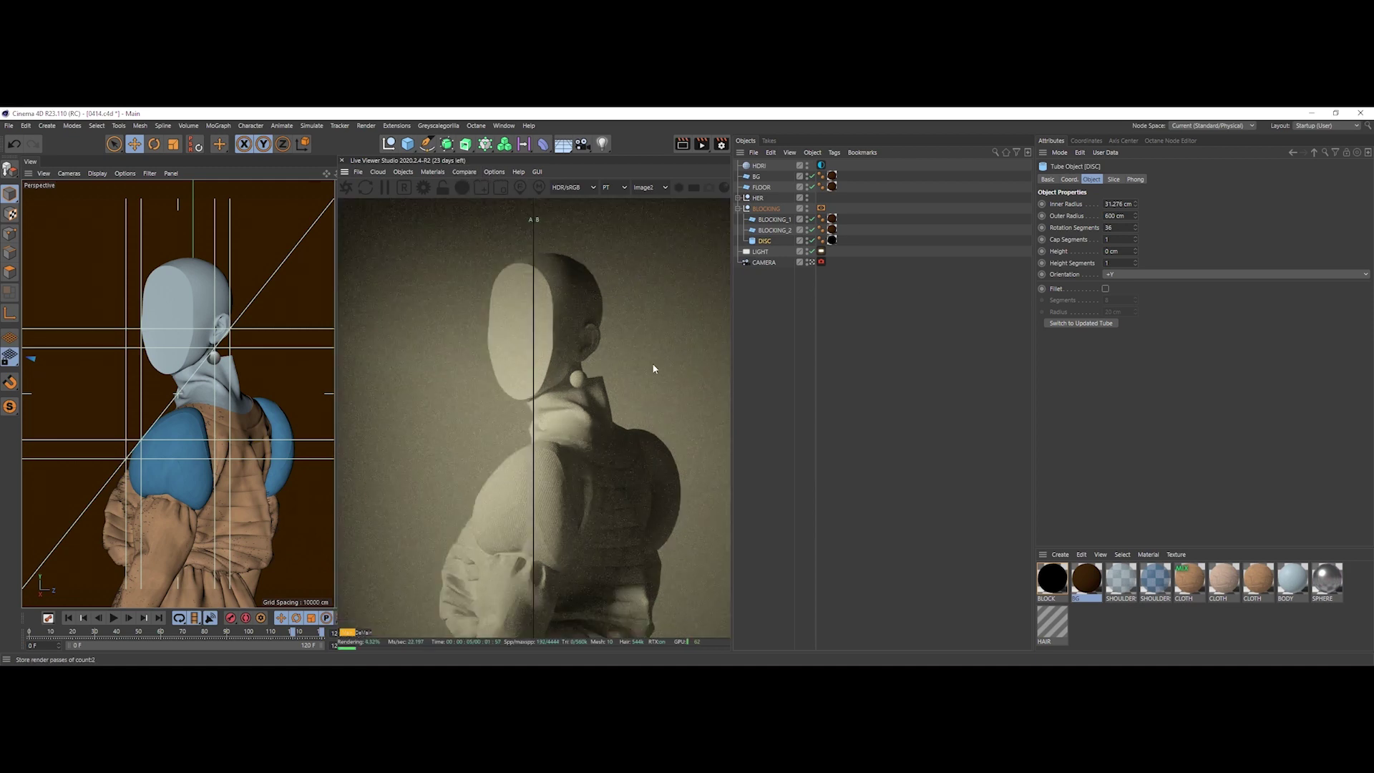
scroll(606, 385, "down", 2)
scroll(581, 383, "up", 1)
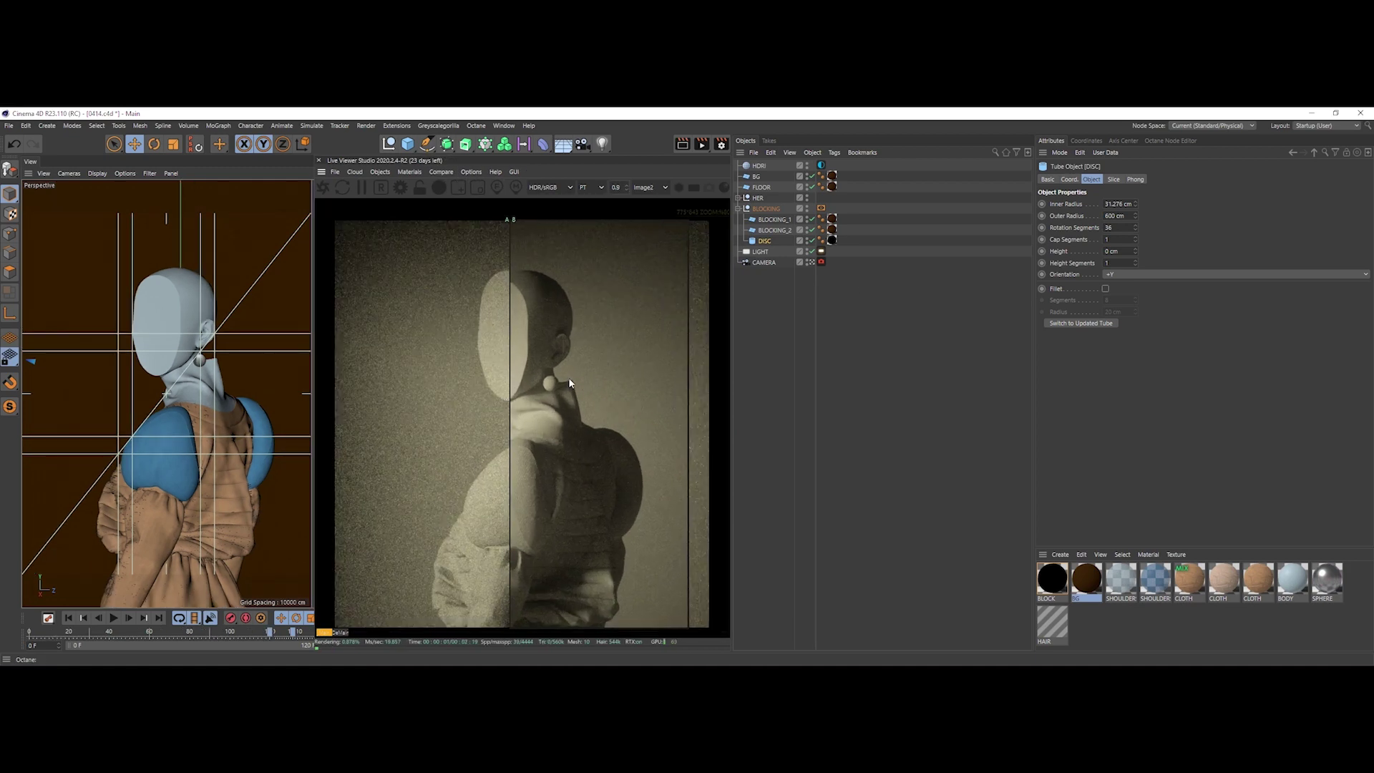
left_click(445, 185)
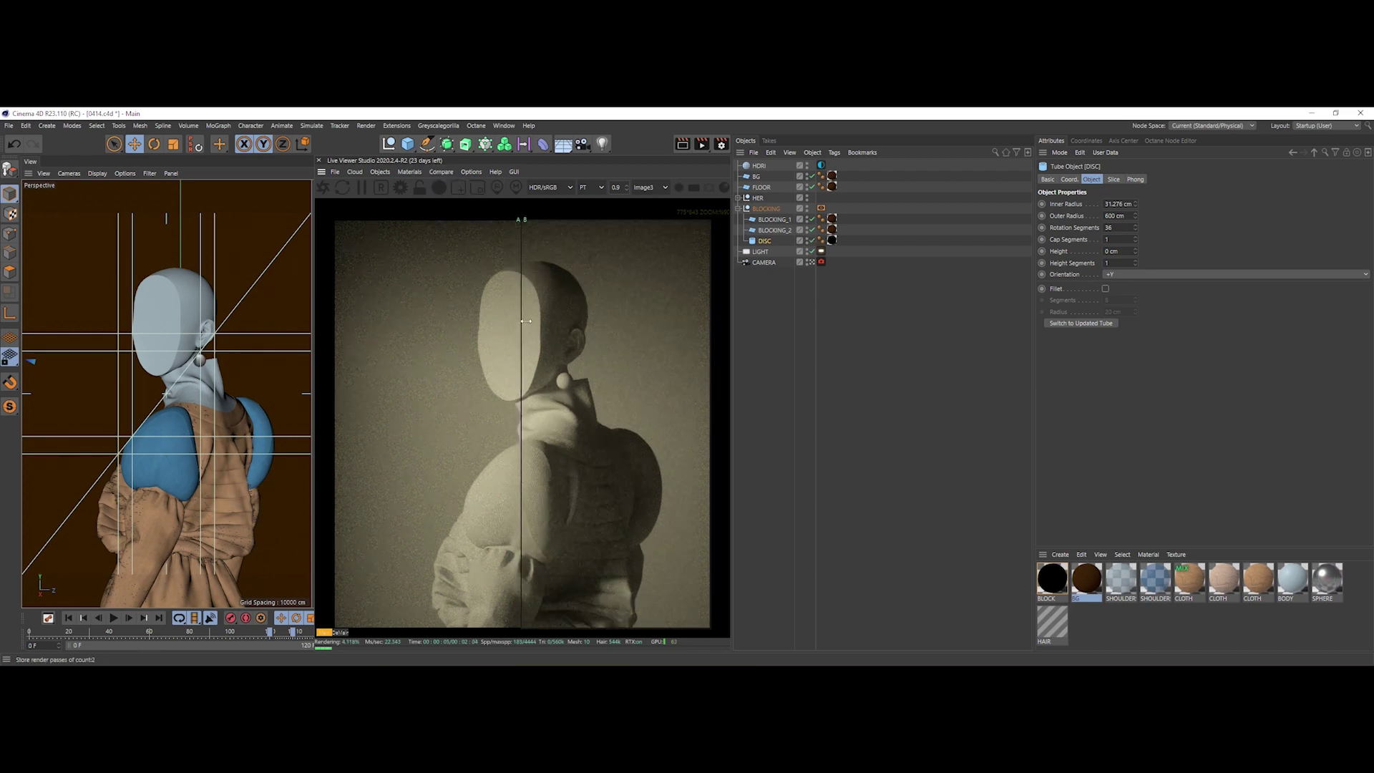
Step: Slide the A/B split and toggle the blocking objects off to compare both renders
left_click_drag(526, 320, 669, 312)
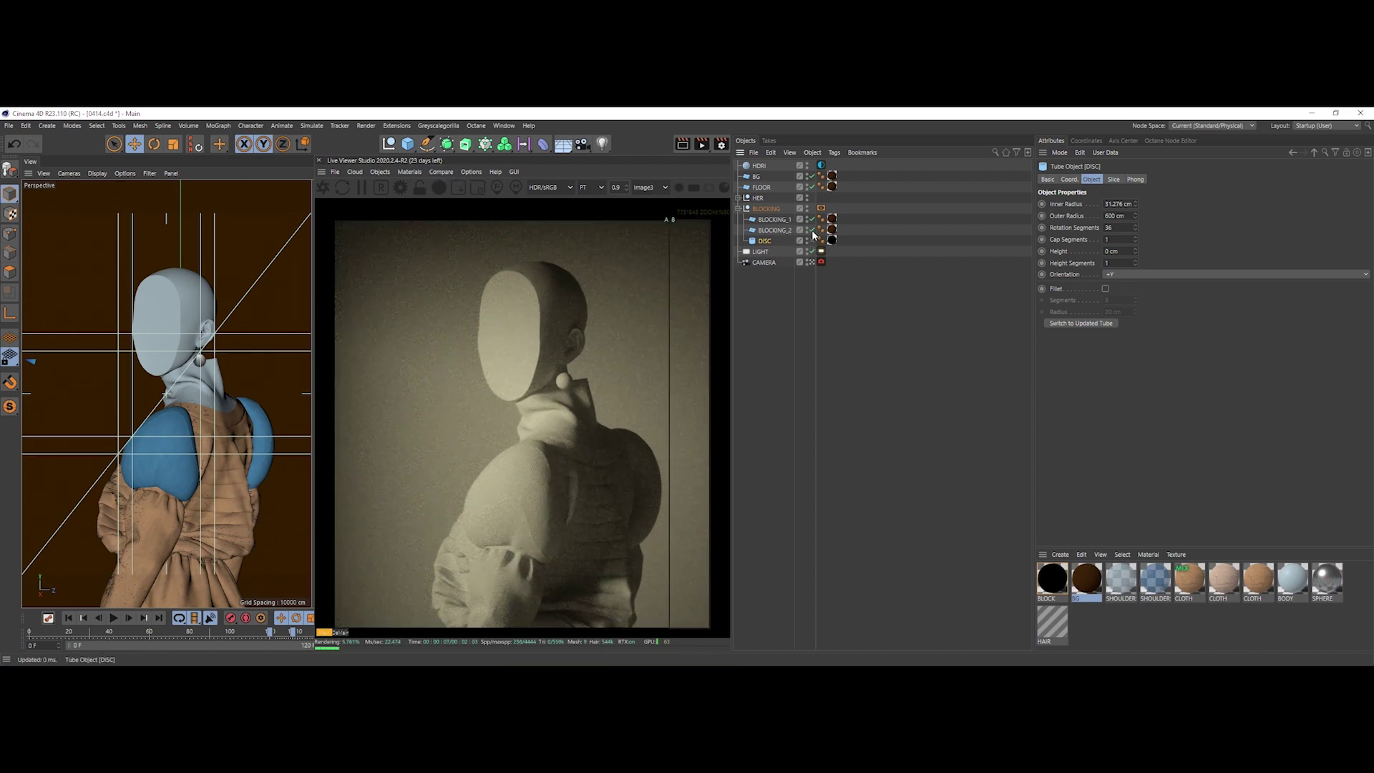
left_click_drag(811, 240, 812, 220)
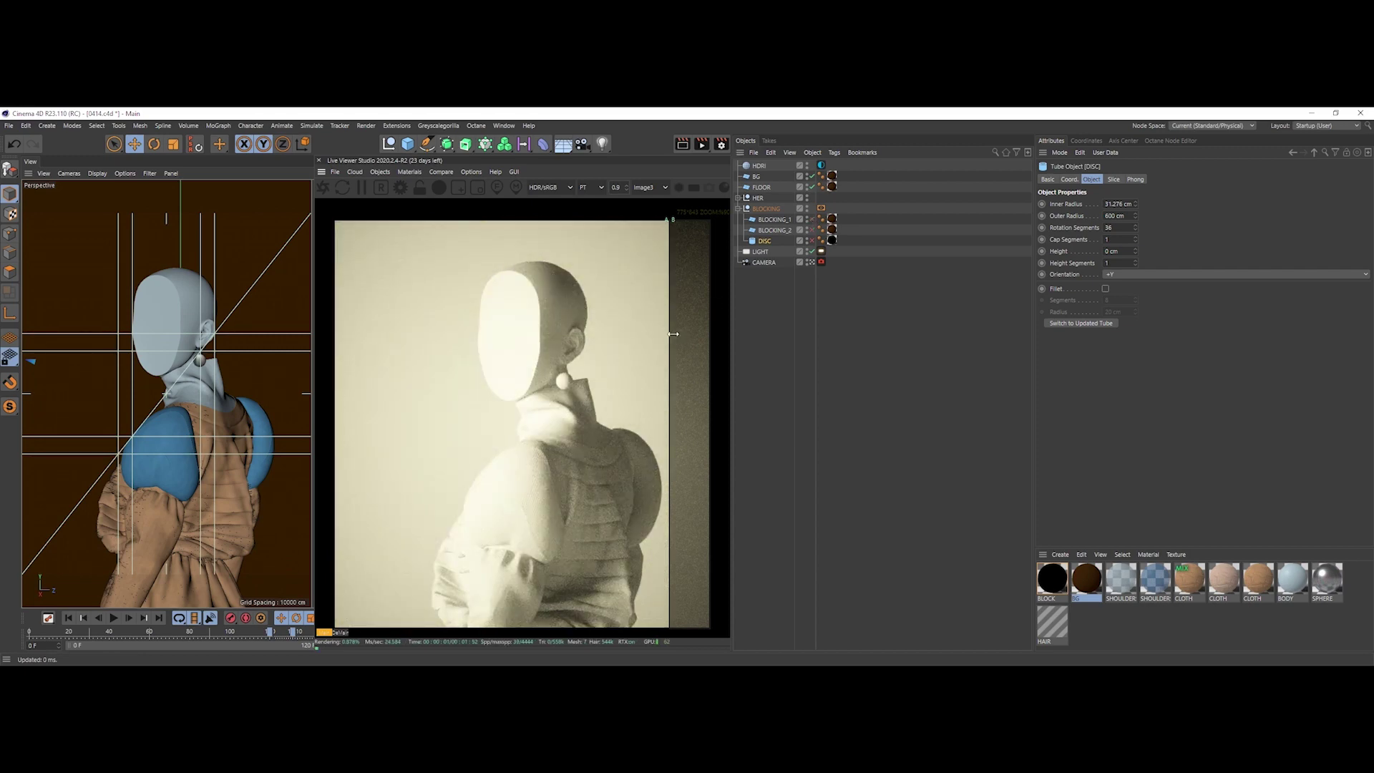
left_click_drag(673, 333, 535, 387)
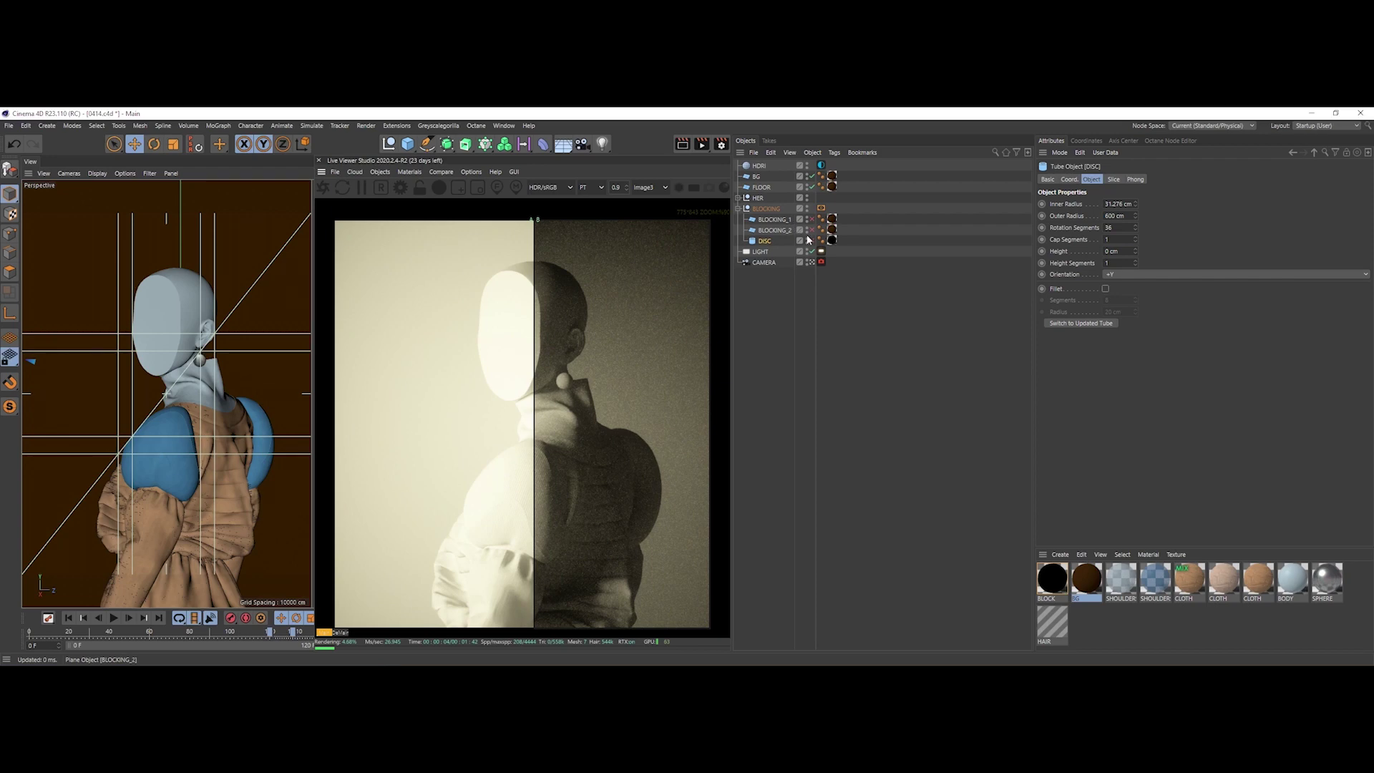
mouse_move(812, 240)
left_mouse_down()
mouse_move(812, 220)
mouse_move(812, 240)
left_mouse_up()
left_click(820, 251)
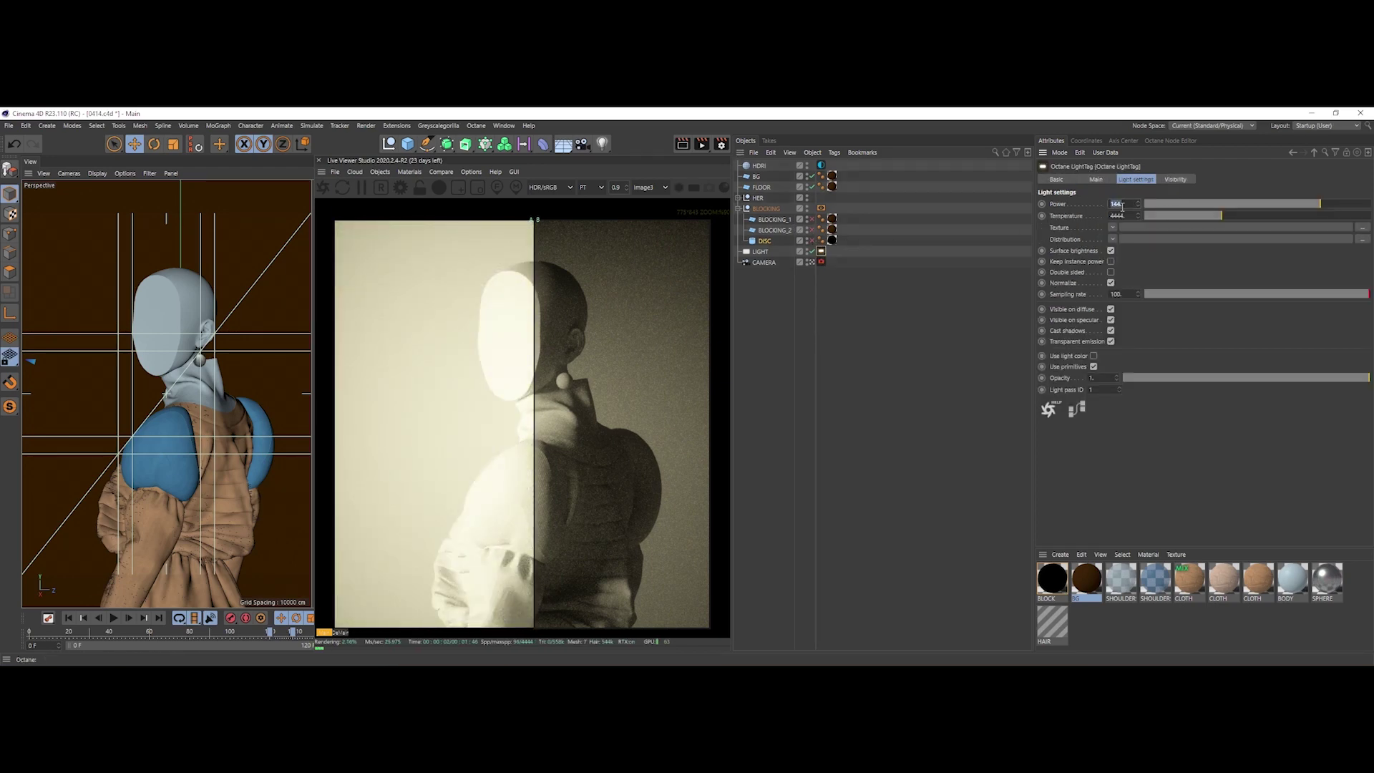
Step: Lower the light's Octane power to 66, 33, then 22, comparing brightness with the A/B split
type("66")
key("Return")
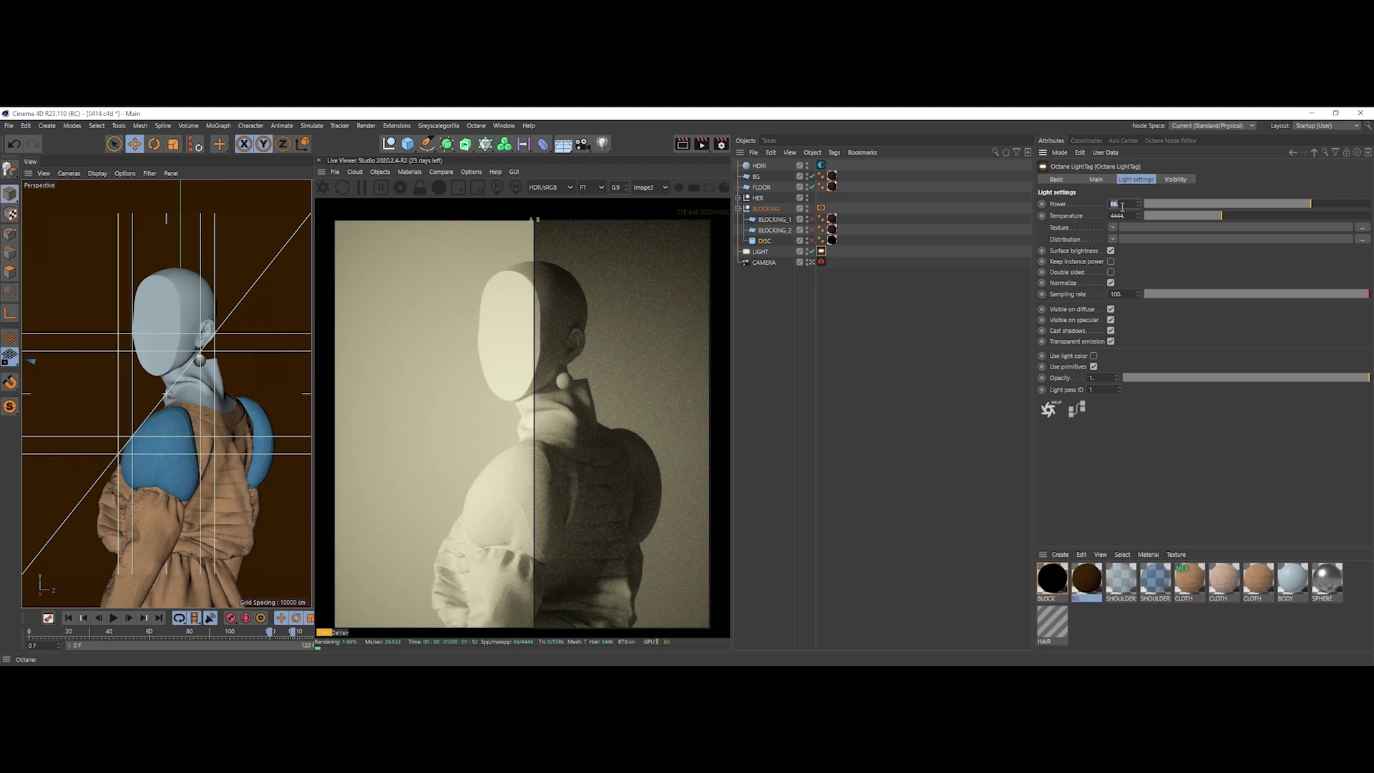
type("33")
key("Return")
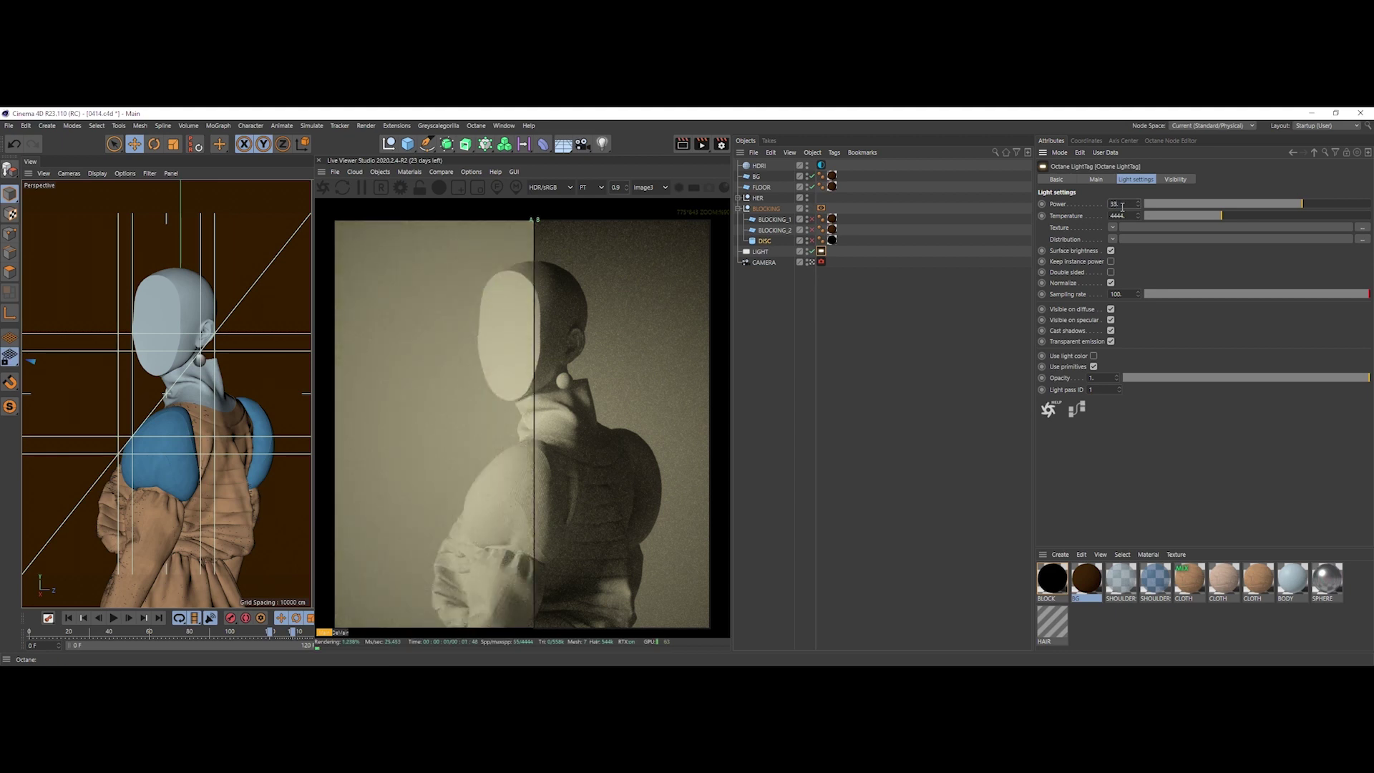
type("22")
key("Return")
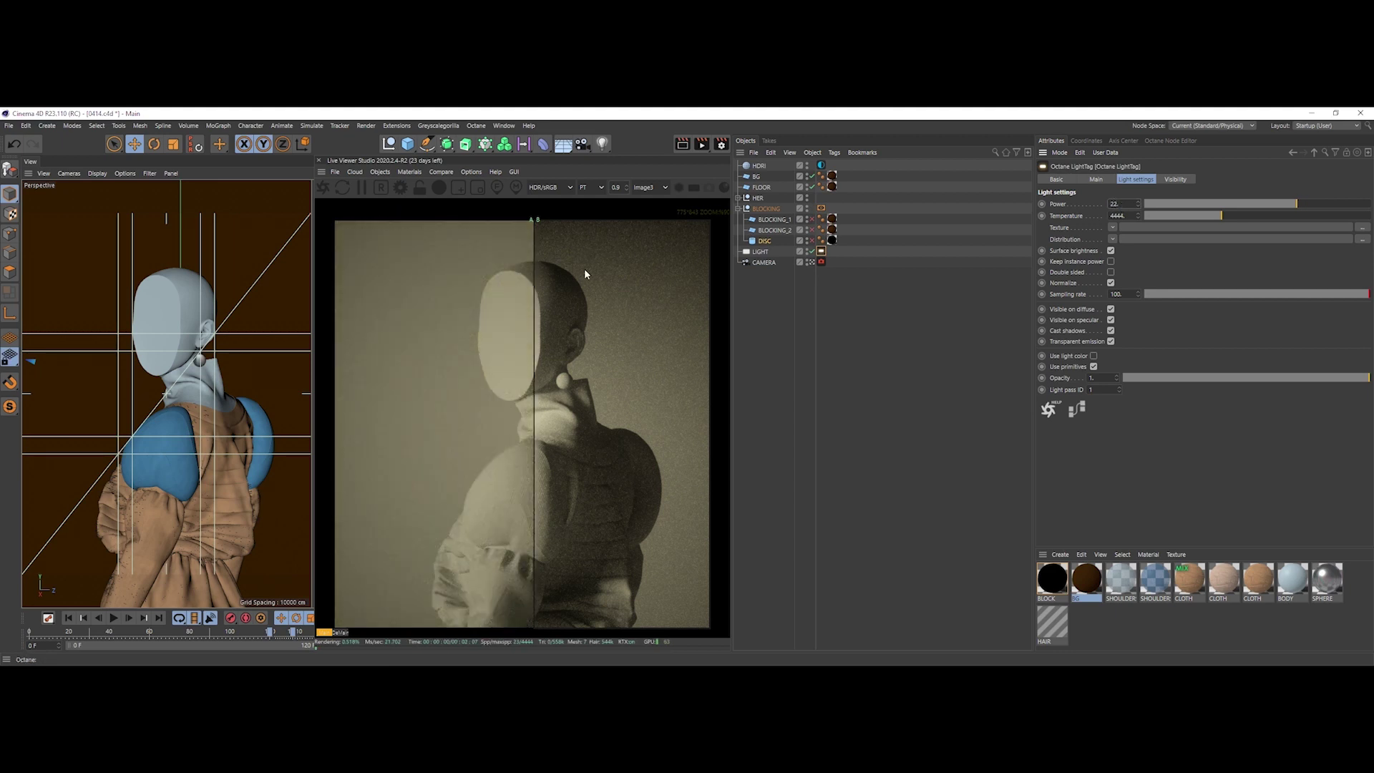
left_click_drag(536, 342, 428, 322)
left_click_drag(654, 409, 604, 397)
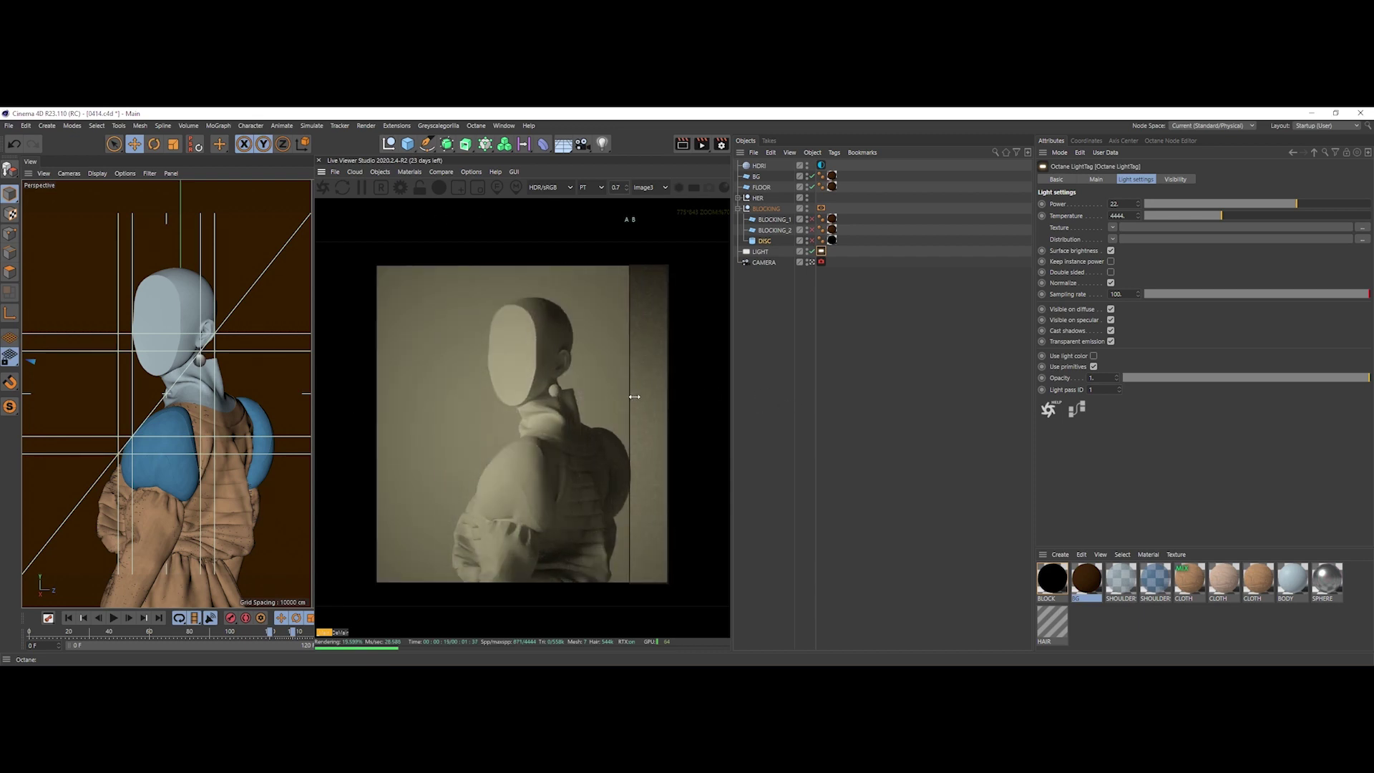
left_click_drag(634, 396, 537, 396)
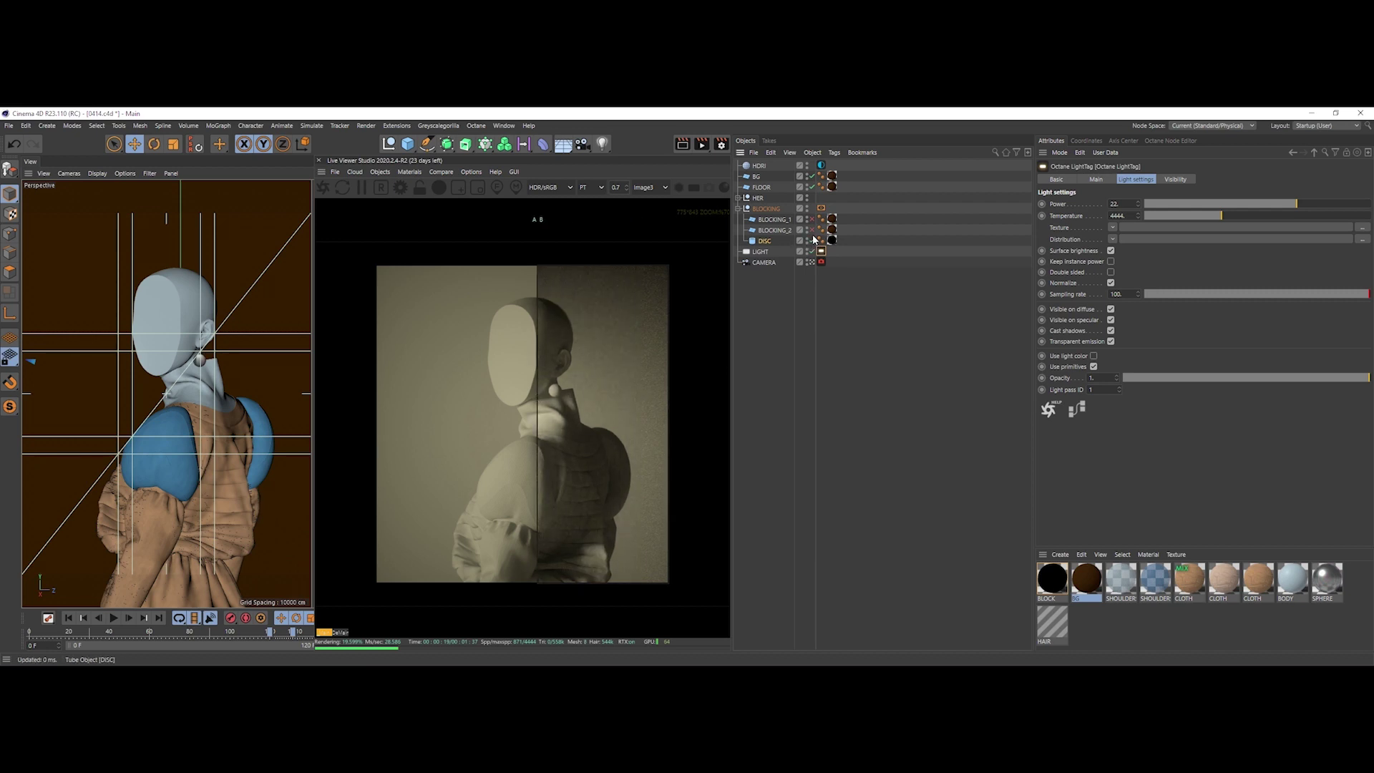
Step: Re-enable BLOCKING_1 and BLOCKING_2 and restore the light power to 144
left_click_drag(812, 241, 812, 221)
left_click(1114, 204)
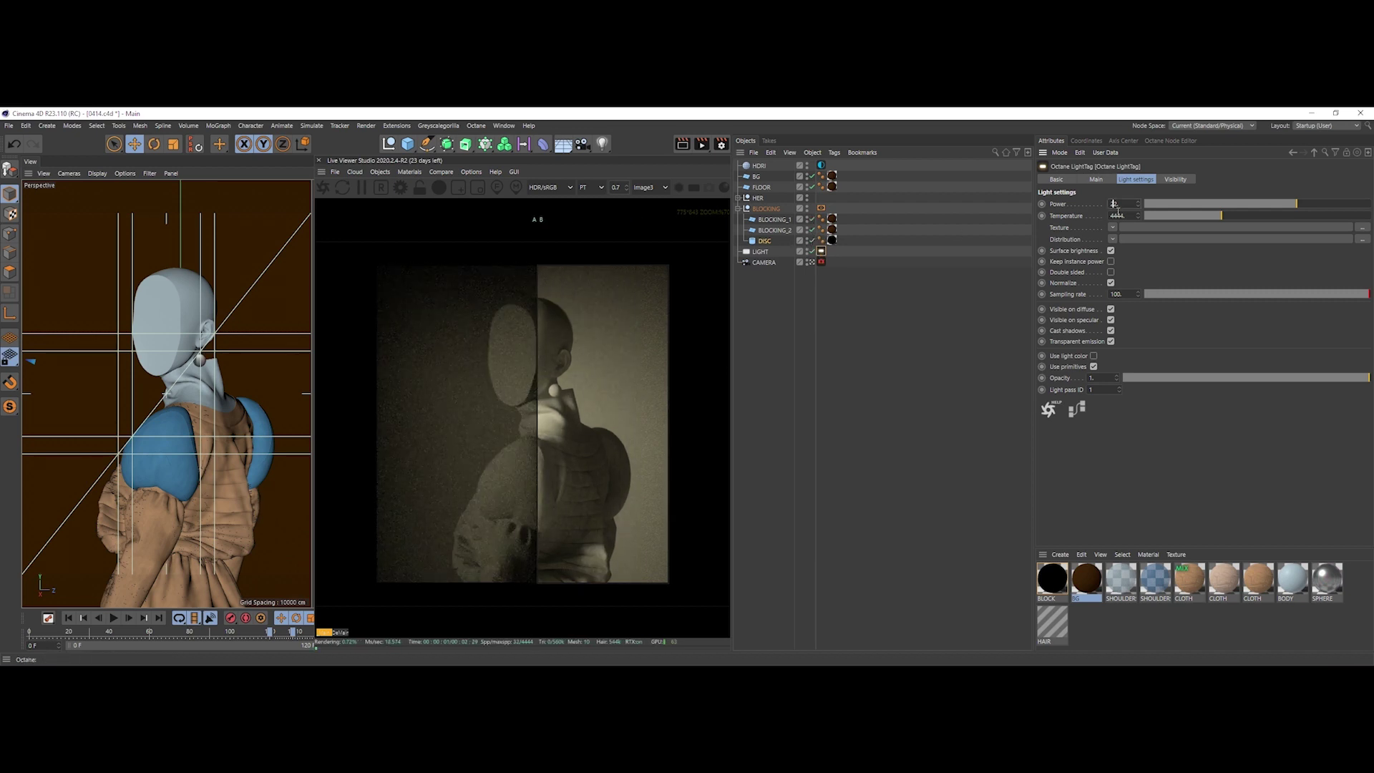
double_click(1116, 206)
type("1444")
key("Return")
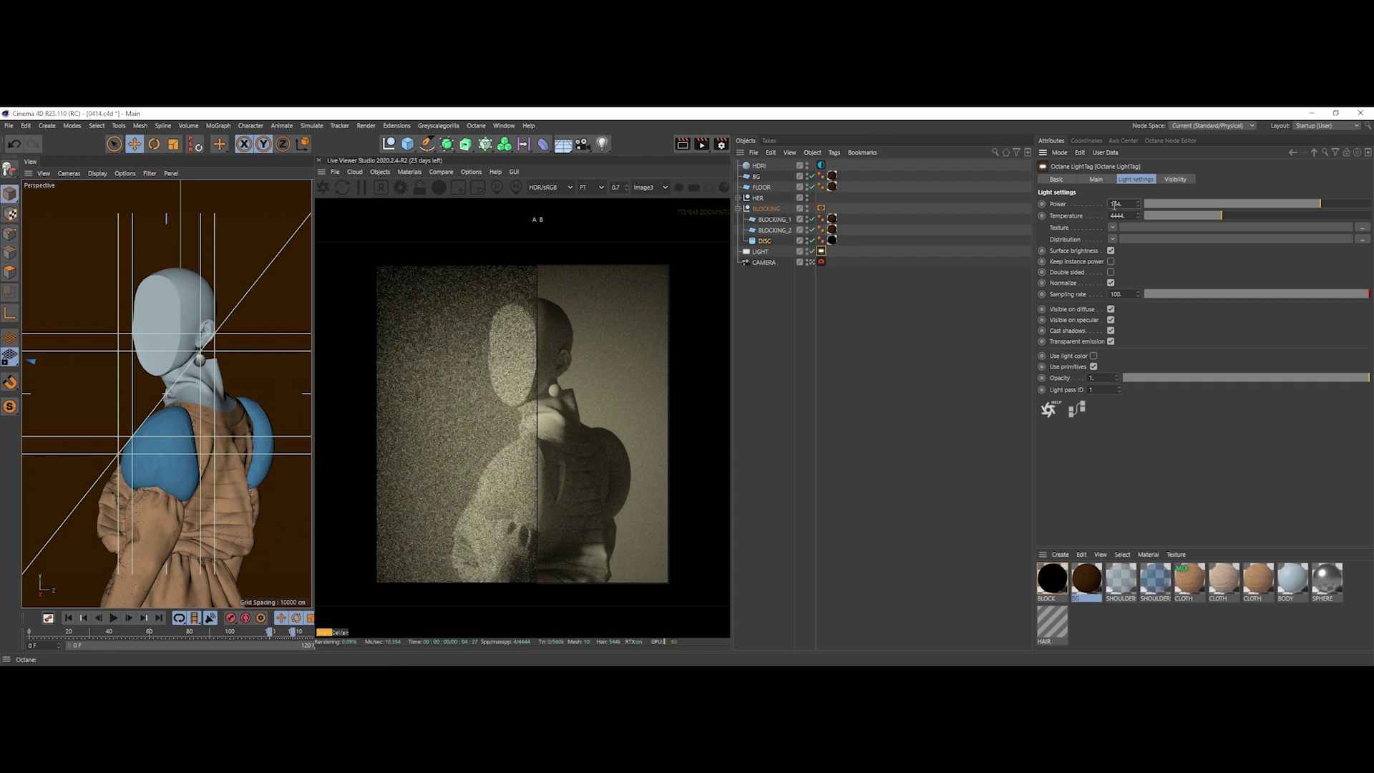
left_click_drag(538, 355, 672, 362)
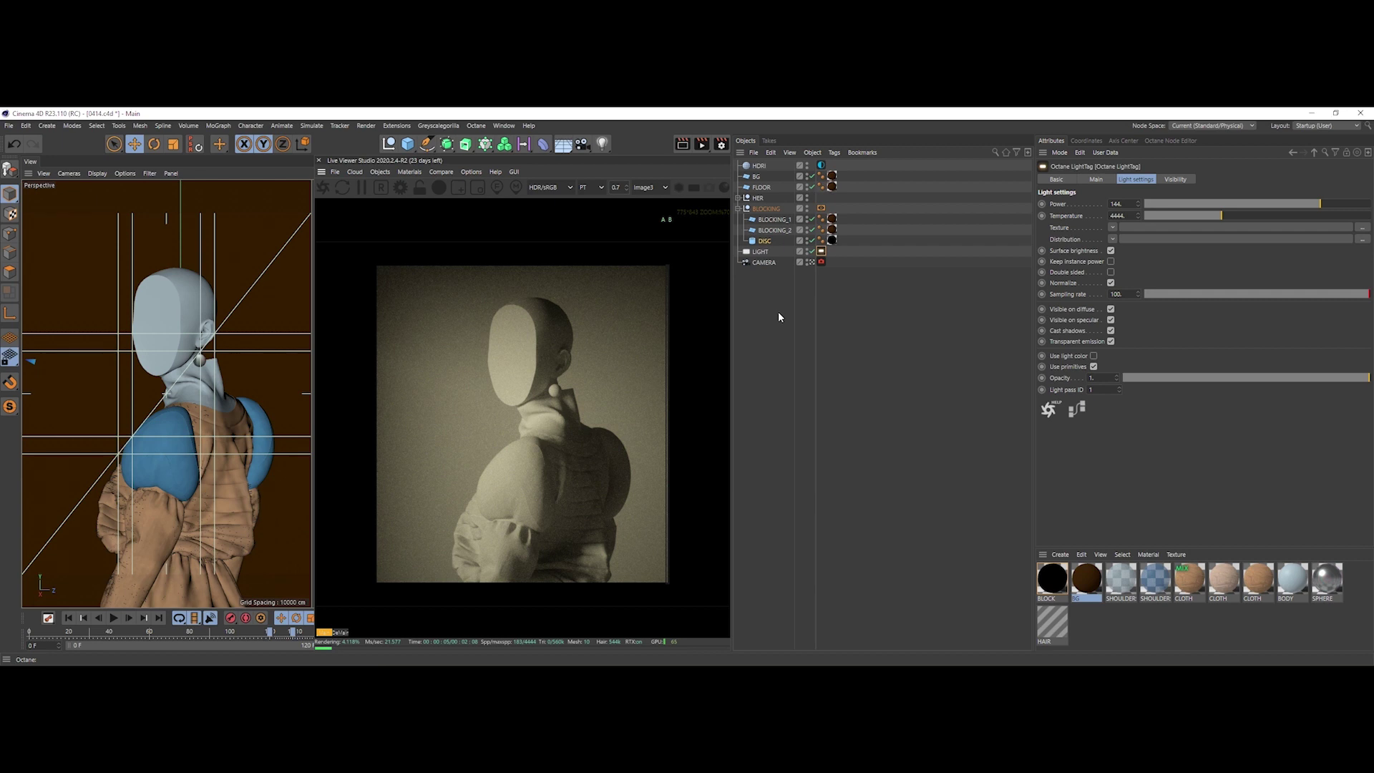
left_click(811, 261)
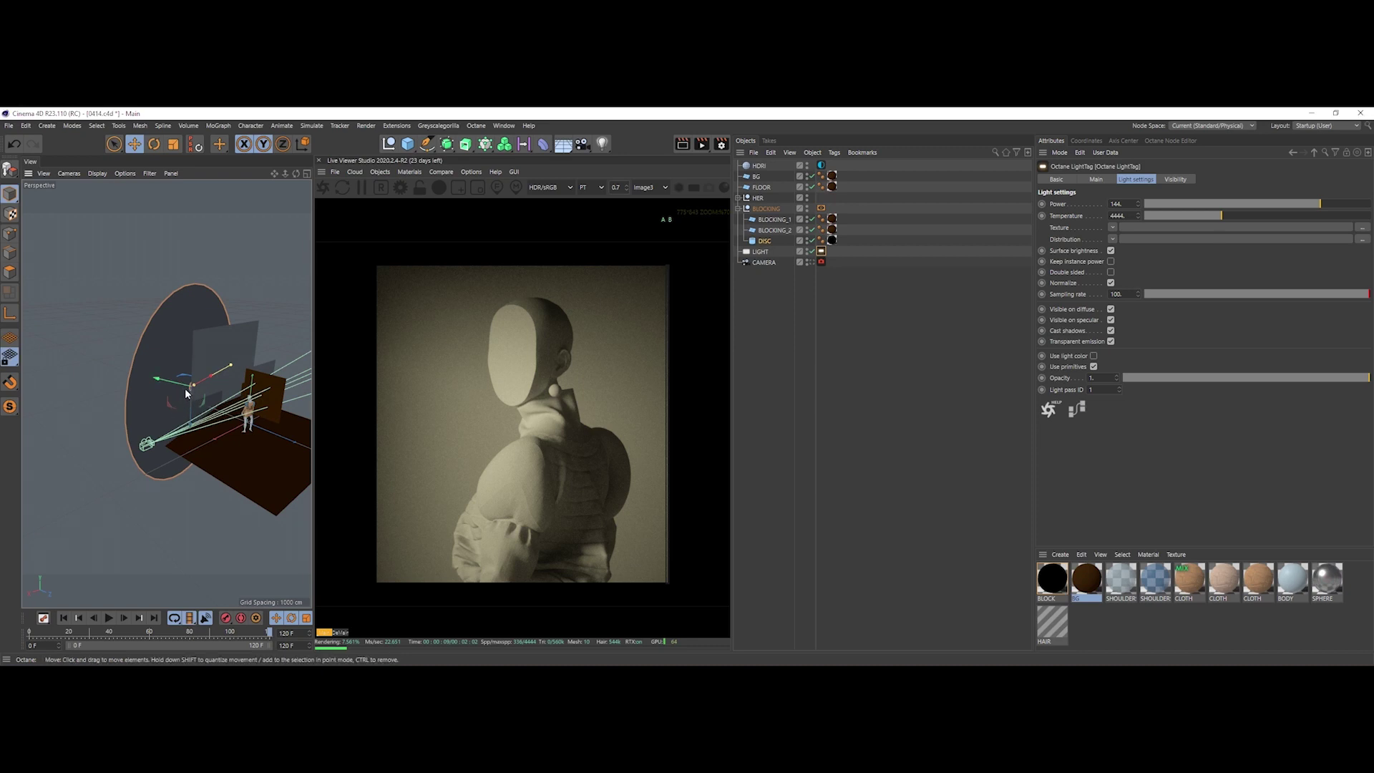
Step: Look through the scene camera and inspect BLOCKING_1 and BLOCKING_2 by selecting each in turn
left_click(754, 286)
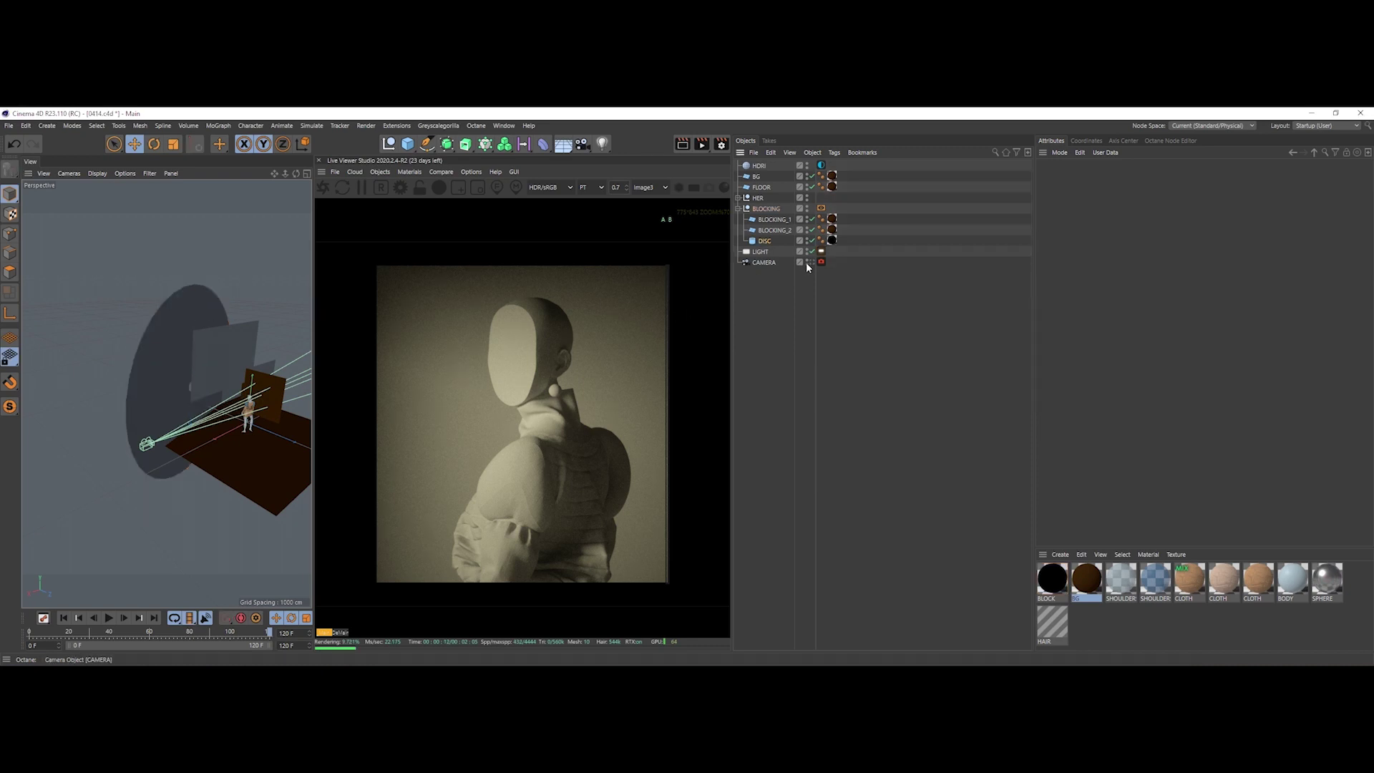
left_click(810, 261)
left_click(773, 222)
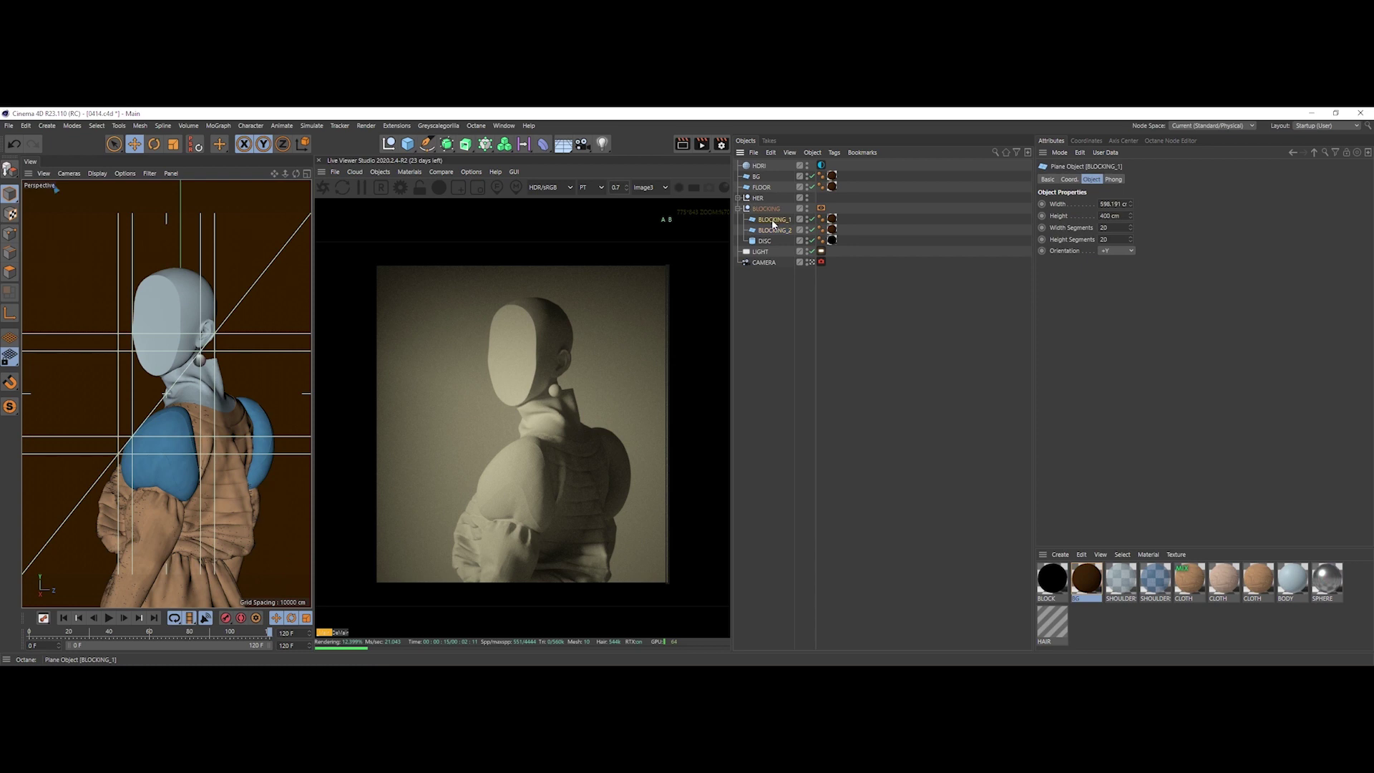
left_click(772, 229)
left_click(772, 222)
left_click(770, 231)
left_click(770, 223)
Step: Reselect both blocking planes in the free perspective view, then return to the camera view
left_click(810, 261)
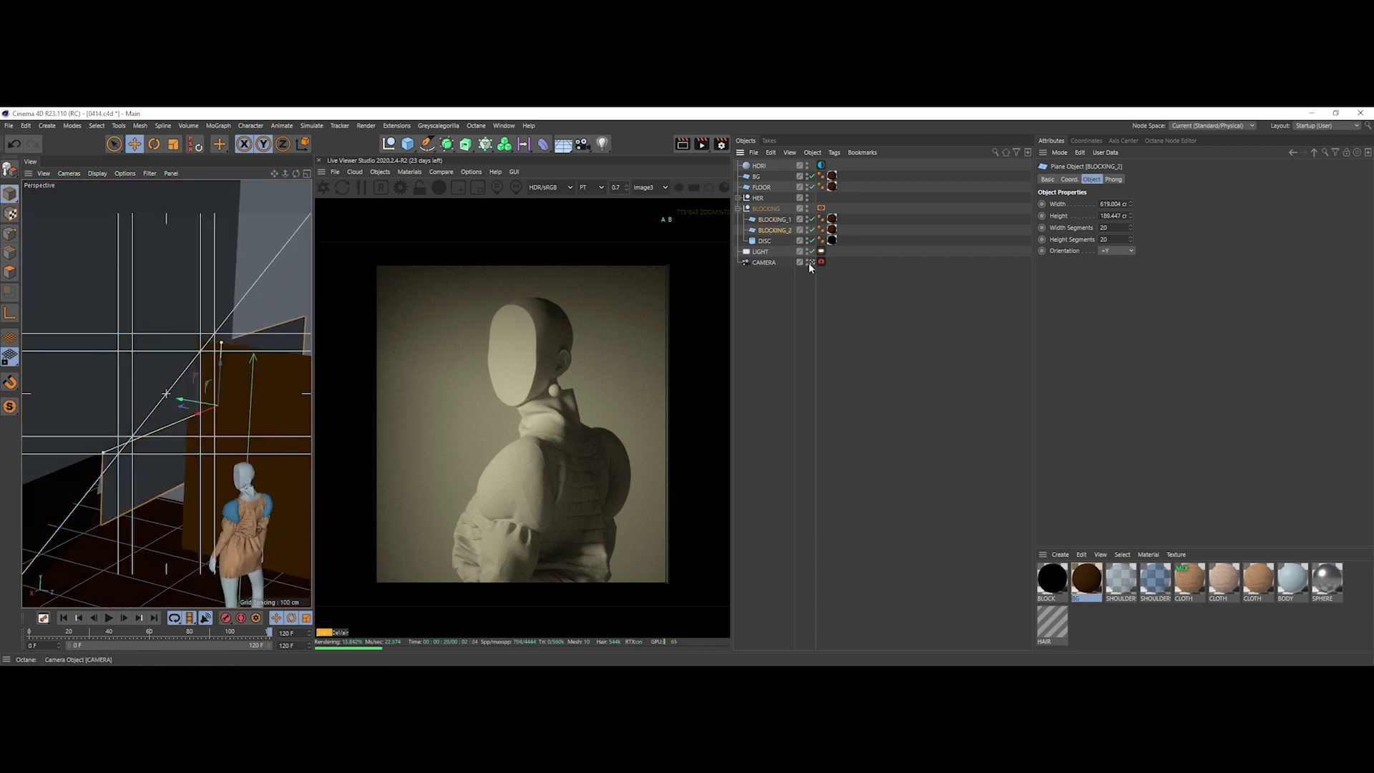
left_click(779, 222)
left_click(779, 229)
left_click(778, 222)
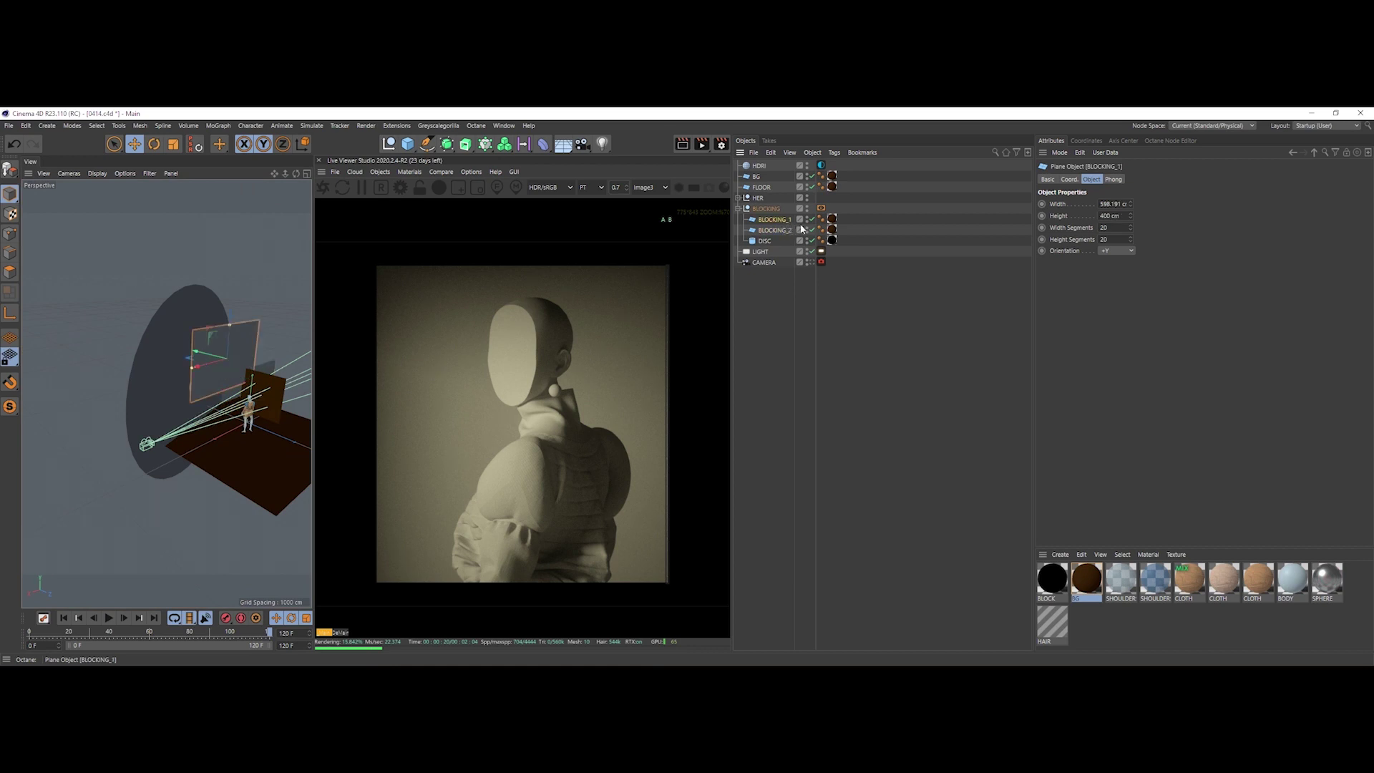
left_click(810, 262)
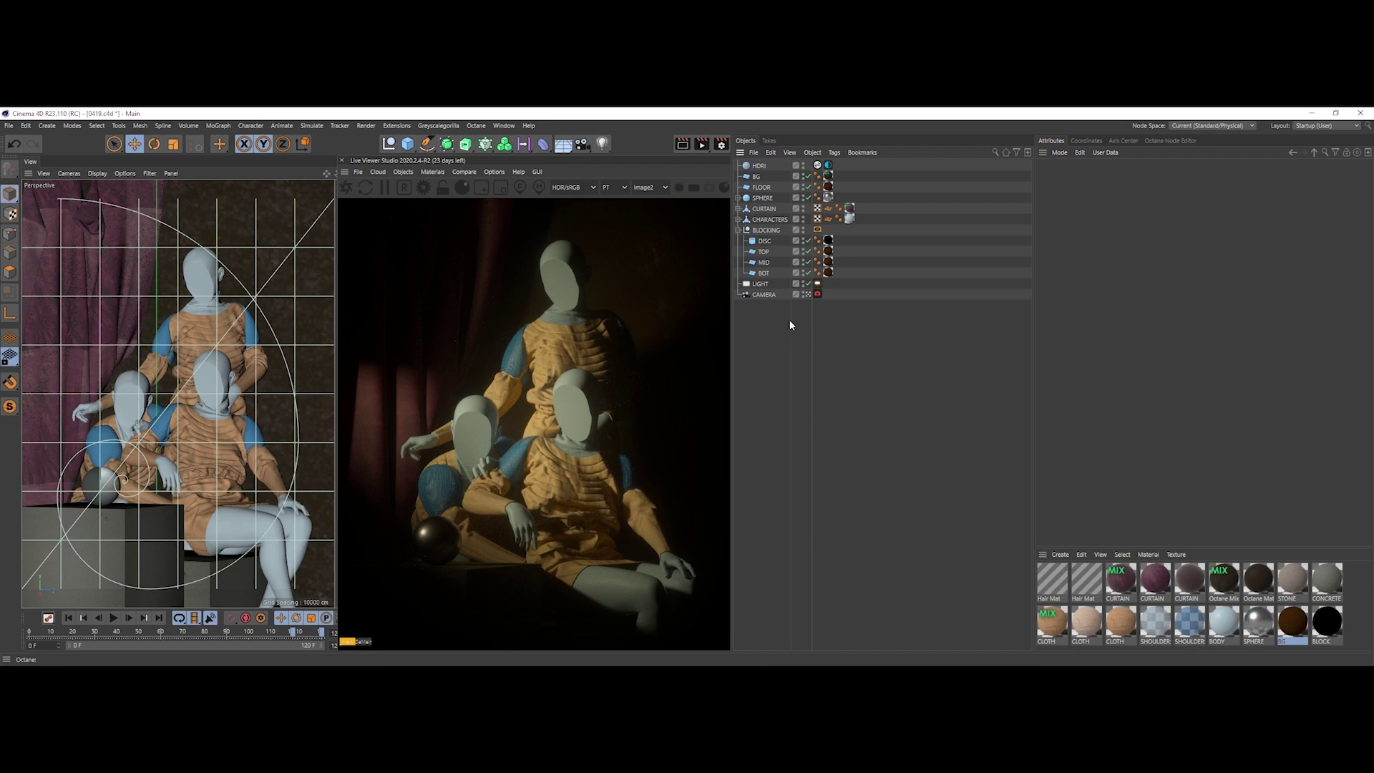
left_click(809, 293)
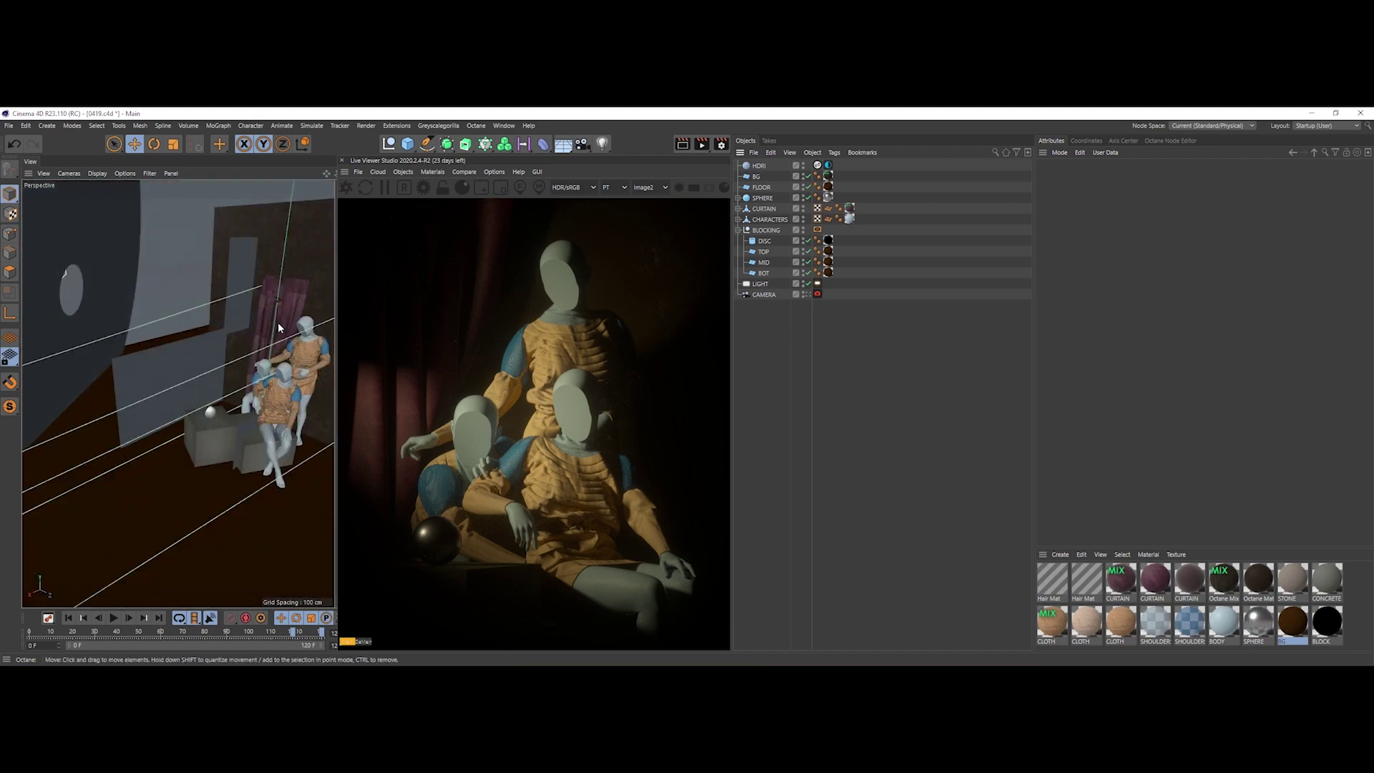
left_click_drag(243, 328, 143, 324, "alt")
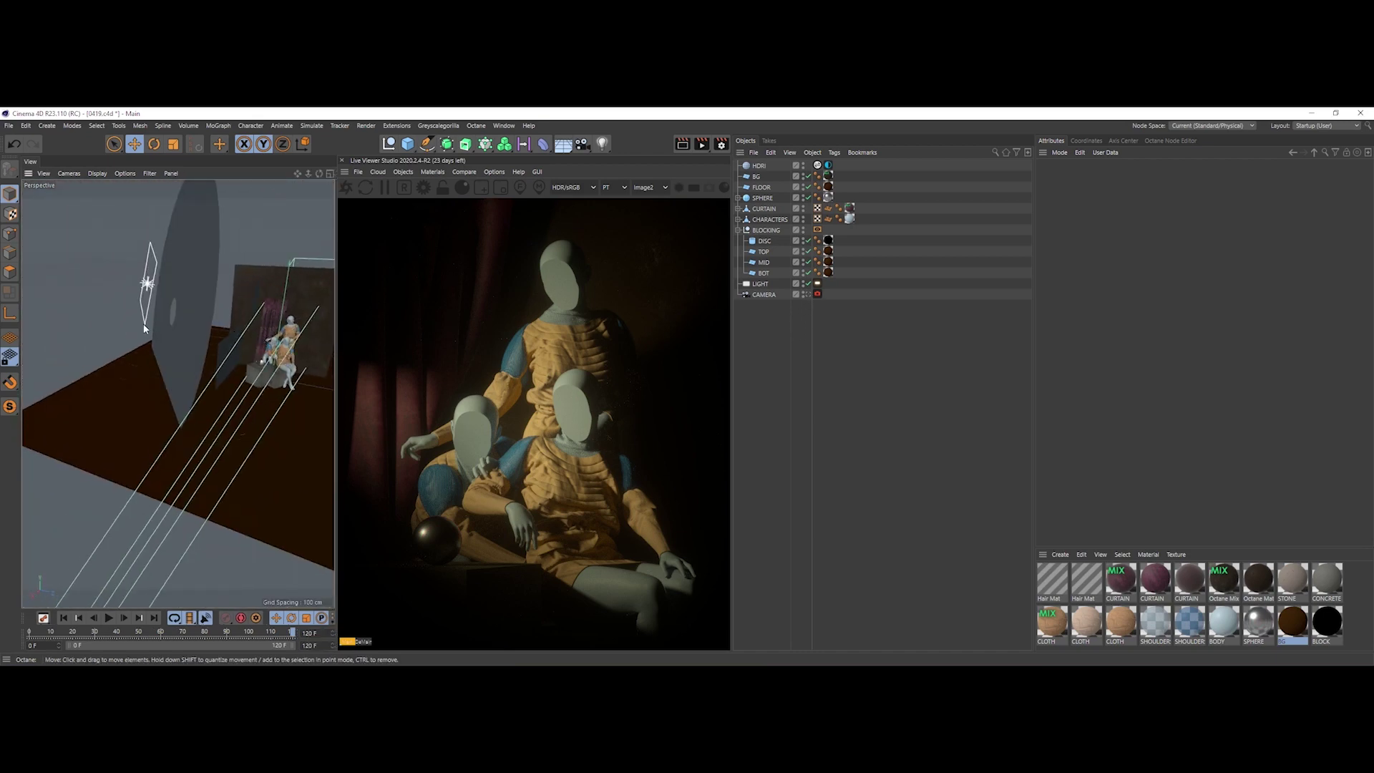
left_click(147, 284)
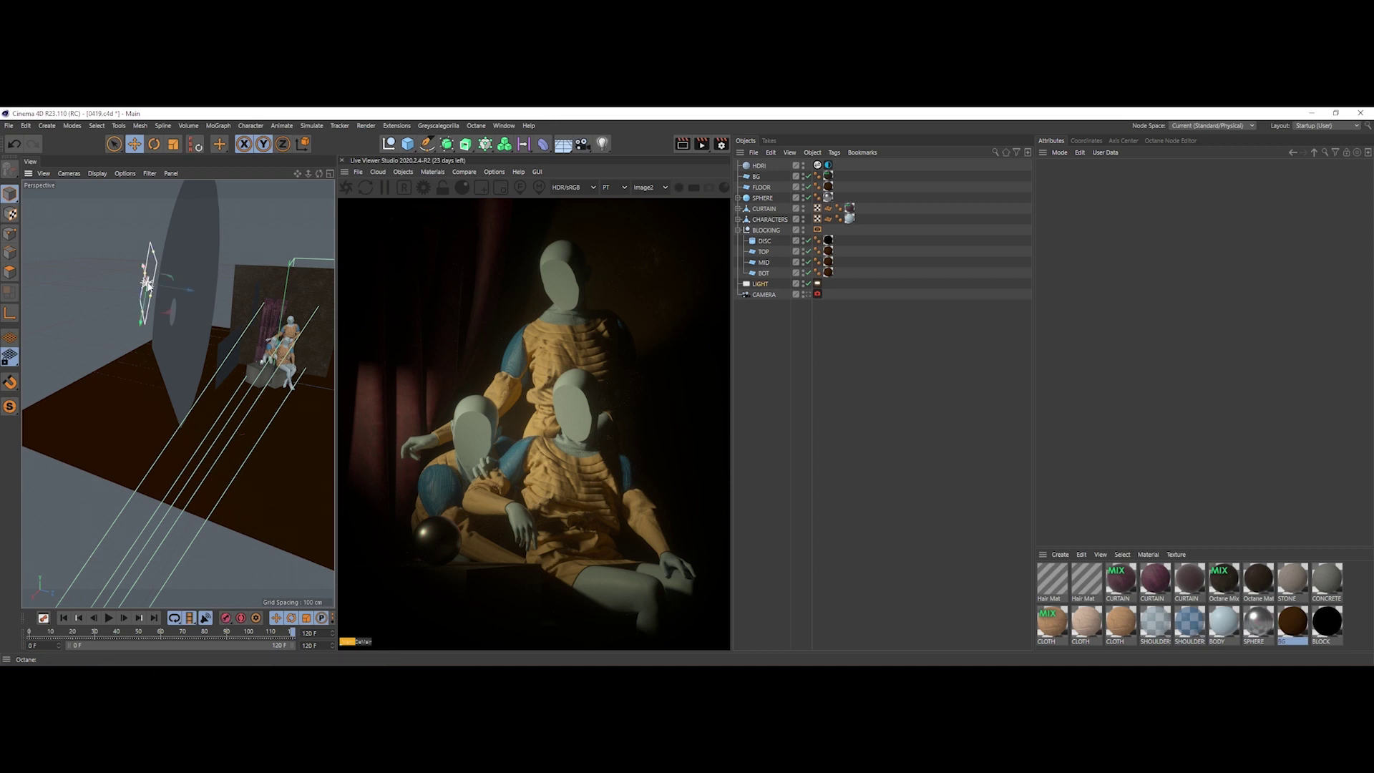
left_click_drag(146, 284, 158, 304, "alt")
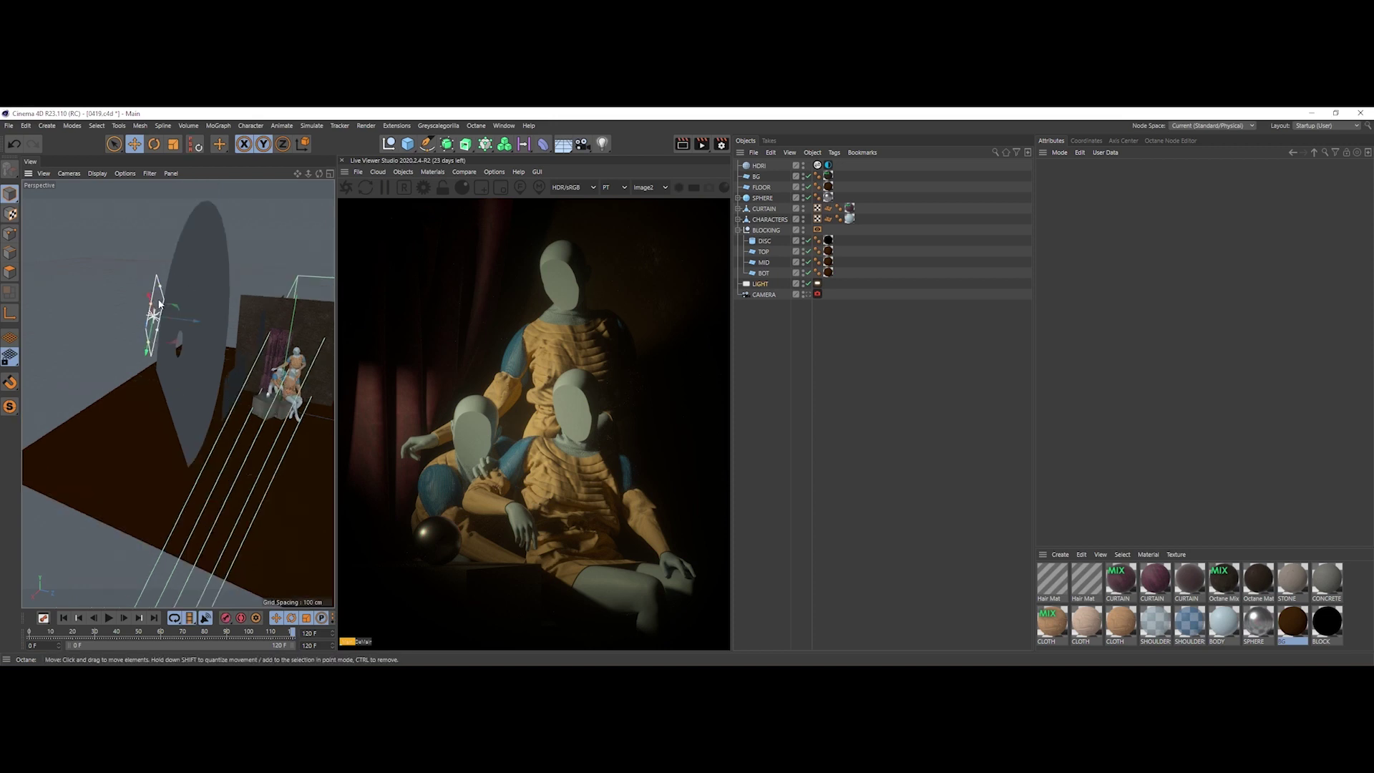
scroll(185, 316, "up", 5)
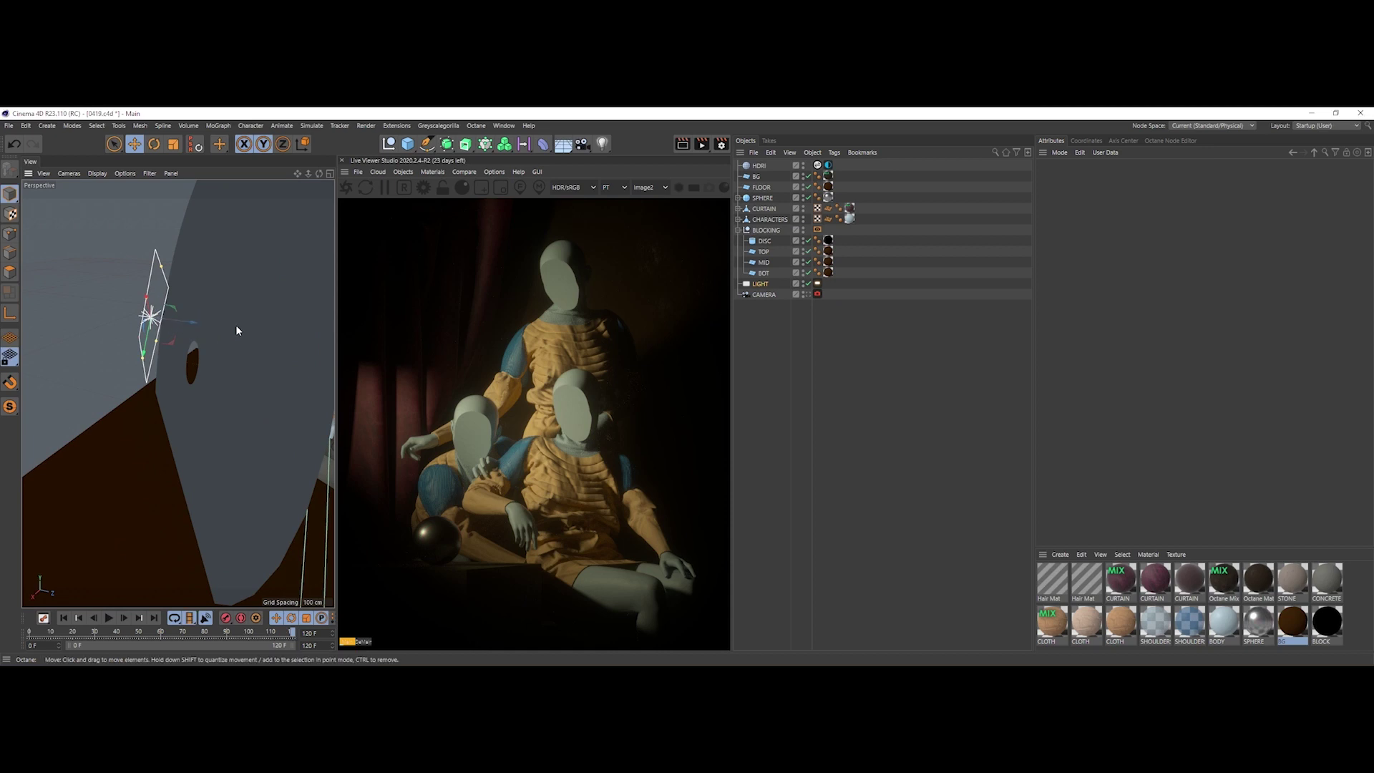
left_click(210, 335)
scroll(209, 338, "down", 5)
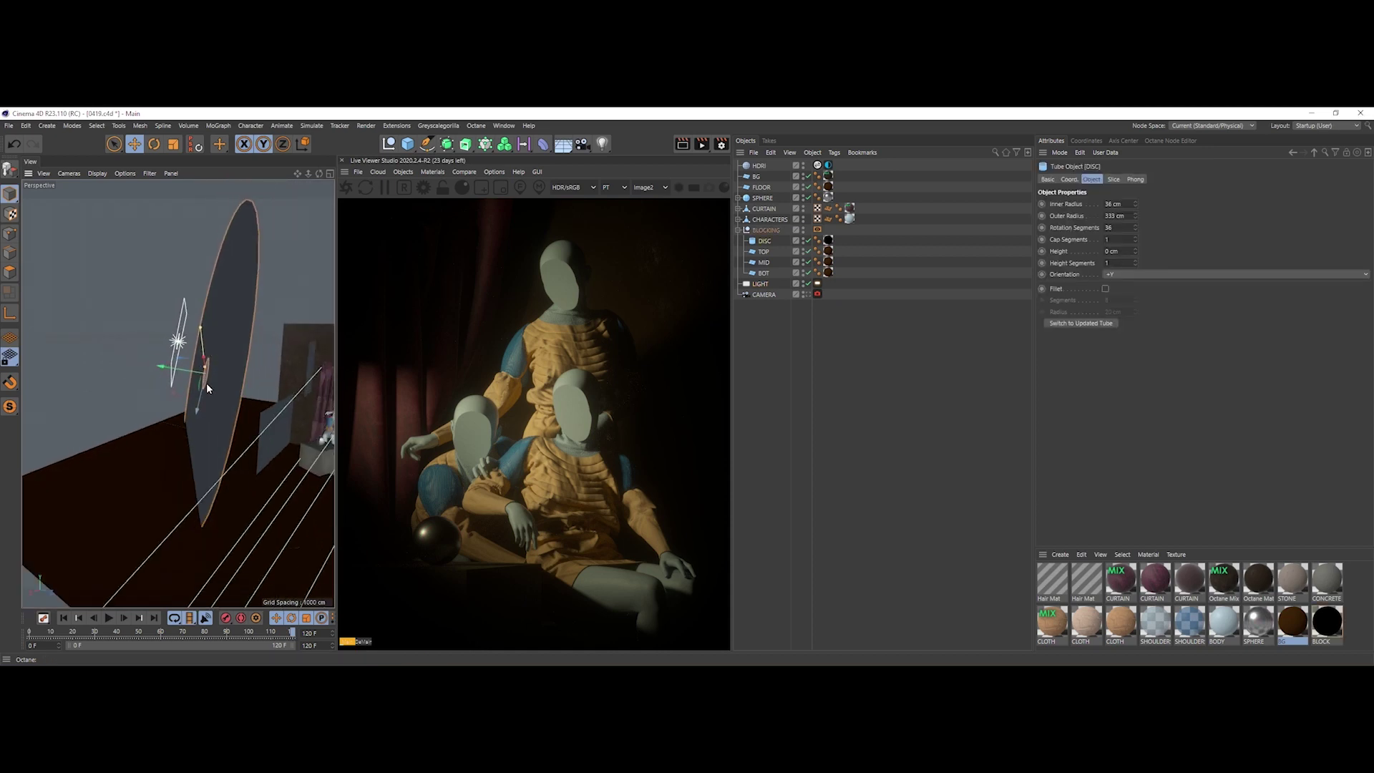
mouse_move(209, 376)
left_mouse_down("alt")
mouse_move(222, 384)
mouse_move(213, 368)
left_mouse_up("alt")
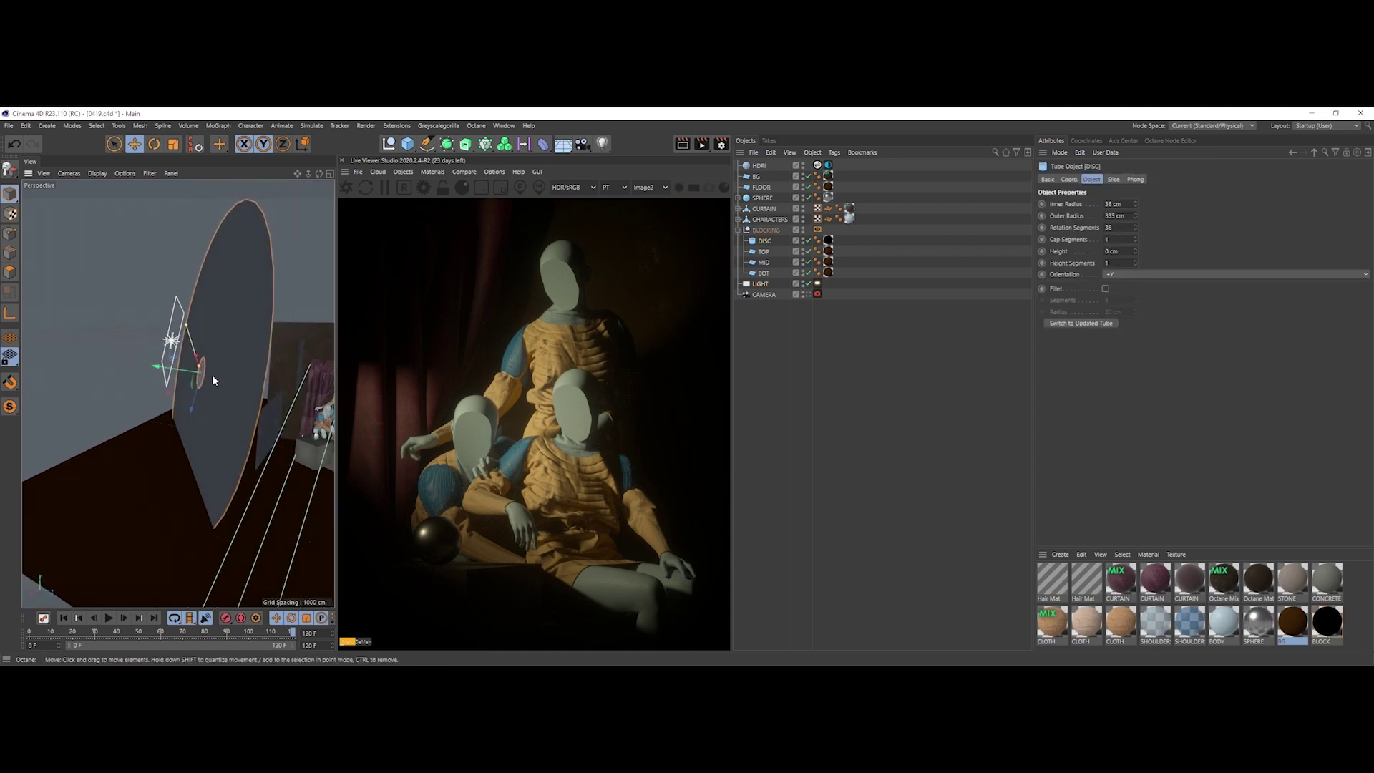
left_click(754, 359)
left_click_drag(252, 402, 221, 433, "alt")
scroll(221, 432, "up", 6)
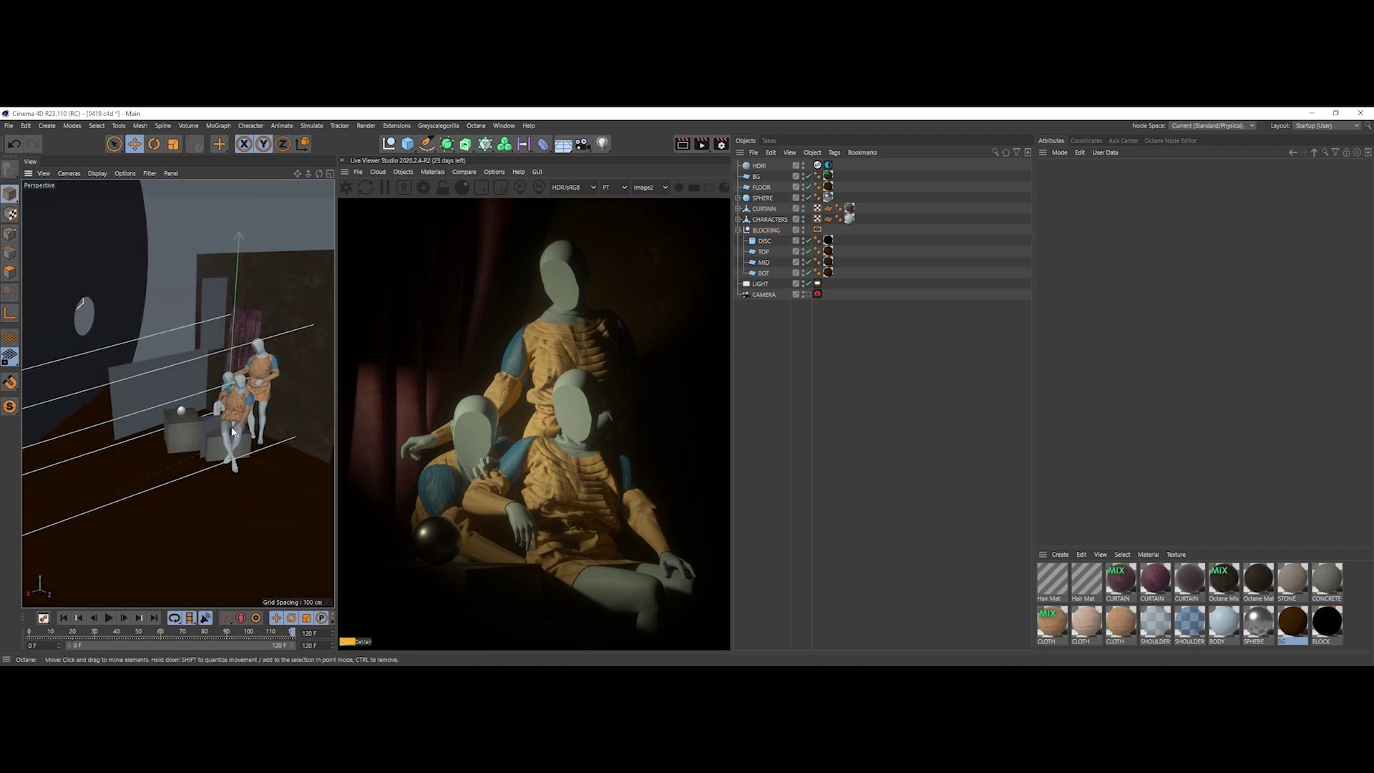
left_click(183, 335)
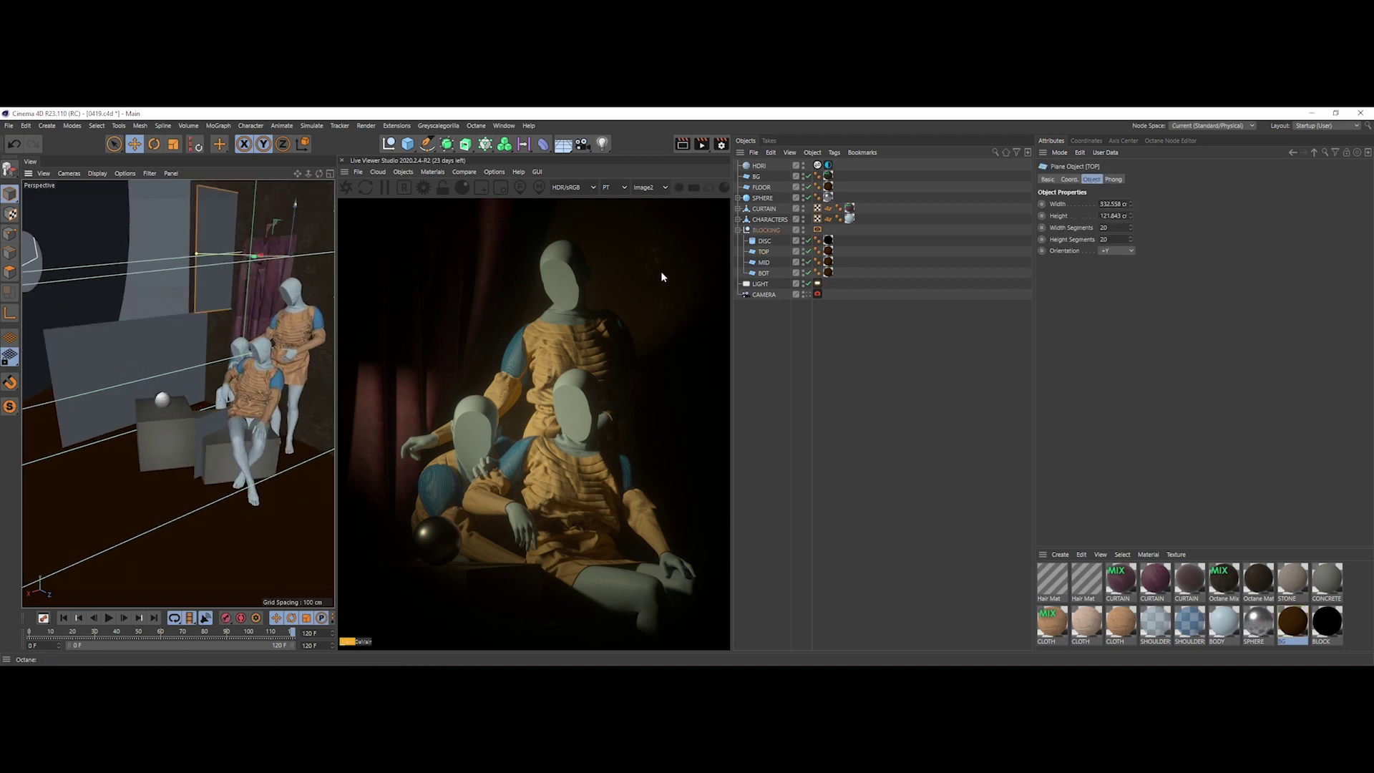
left_click(118, 393)
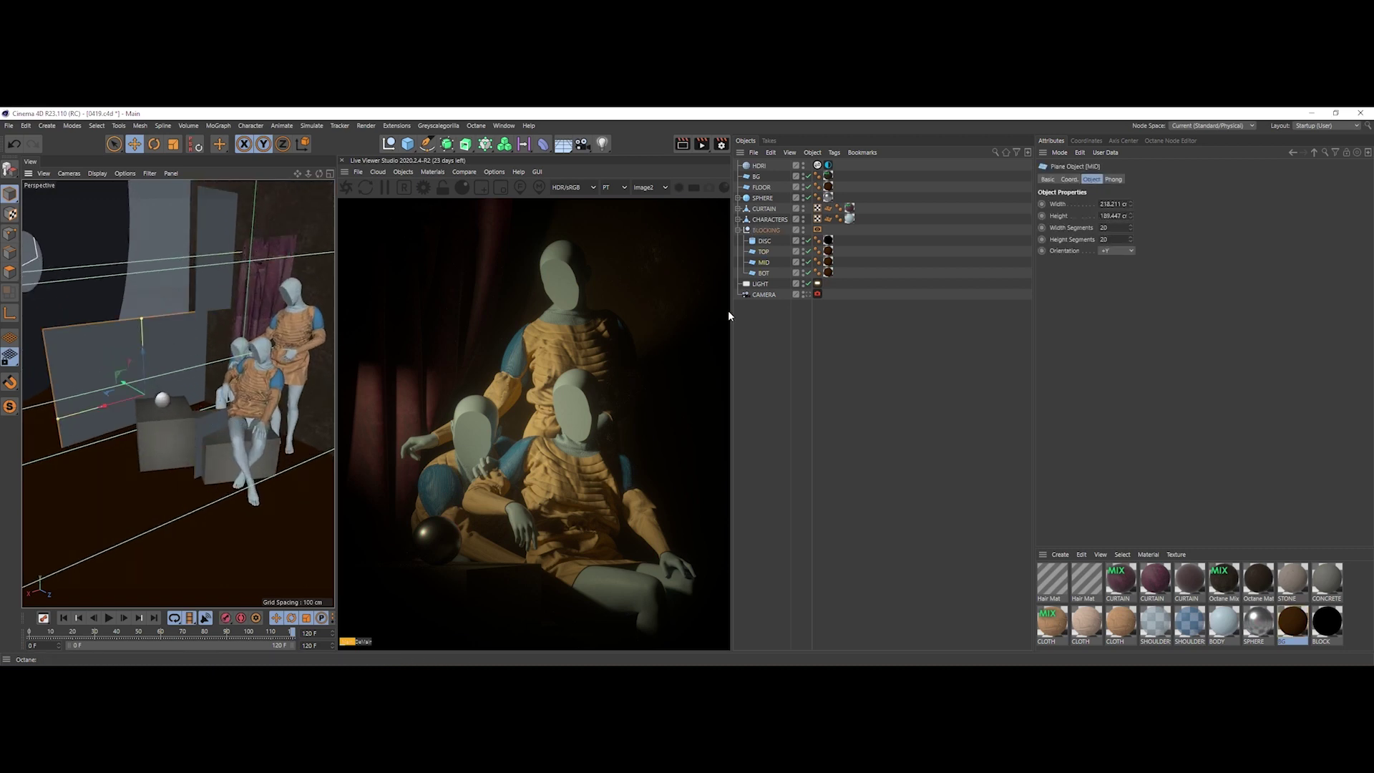
left_click(201, 425)
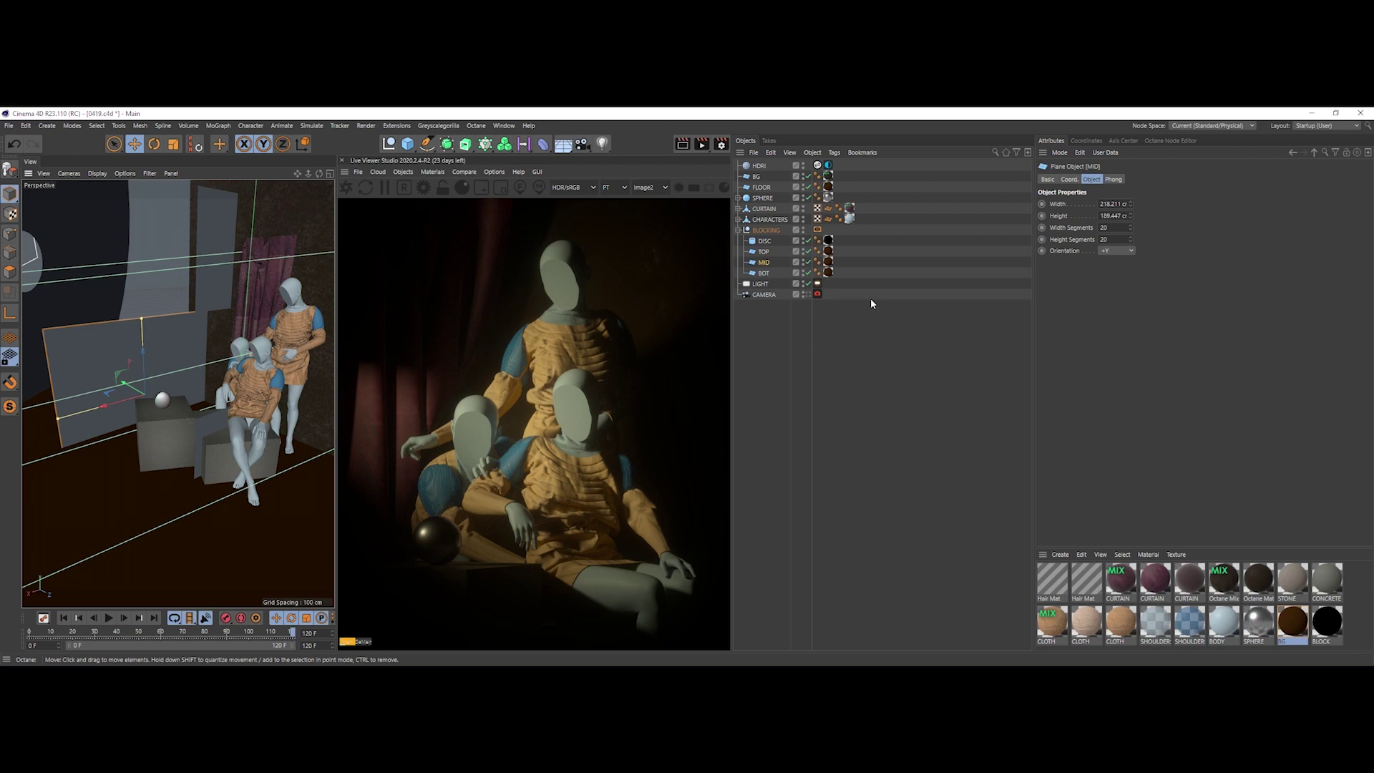
left_click(809, 296)
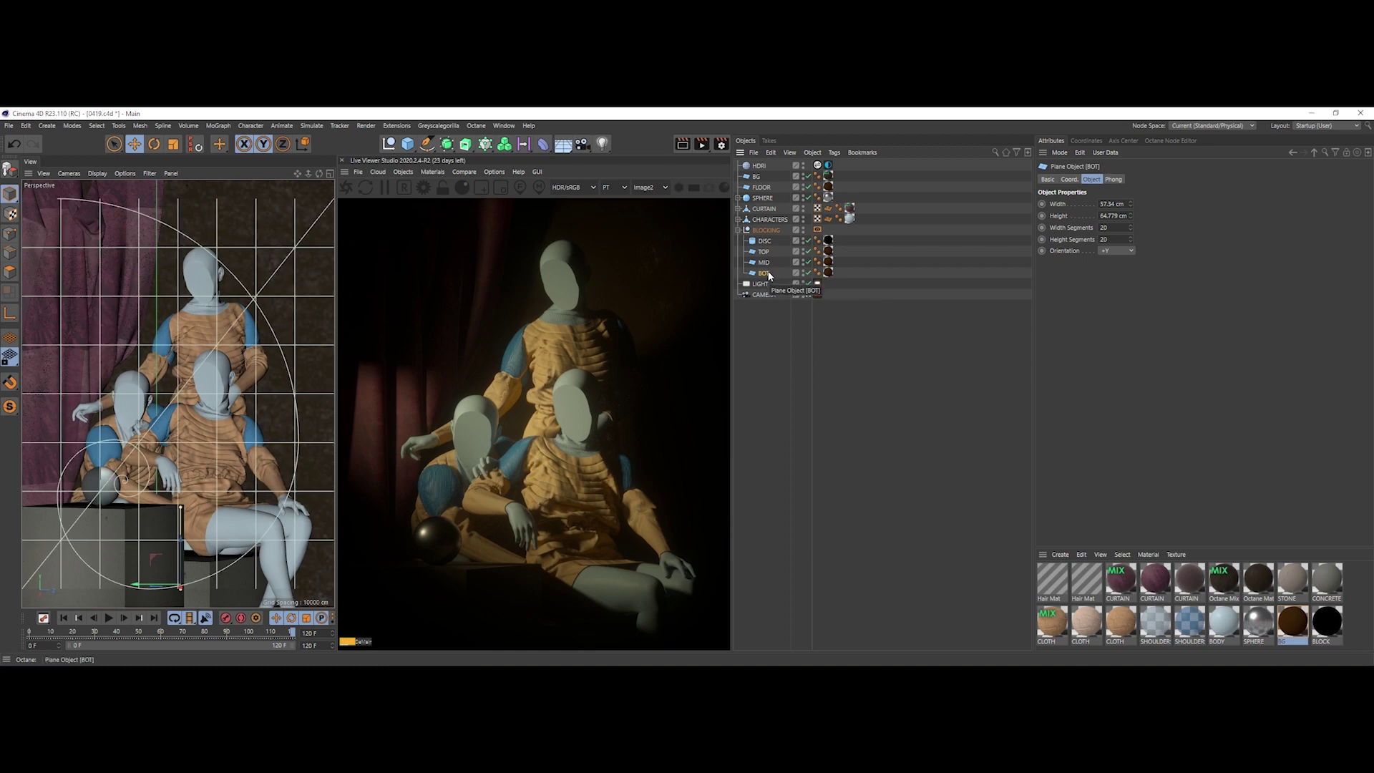
Step: With the disc and blocking planes disabled, set light power to 44 and store the render for A/B comparison
left_click_drag(802, 275, 806, 233)
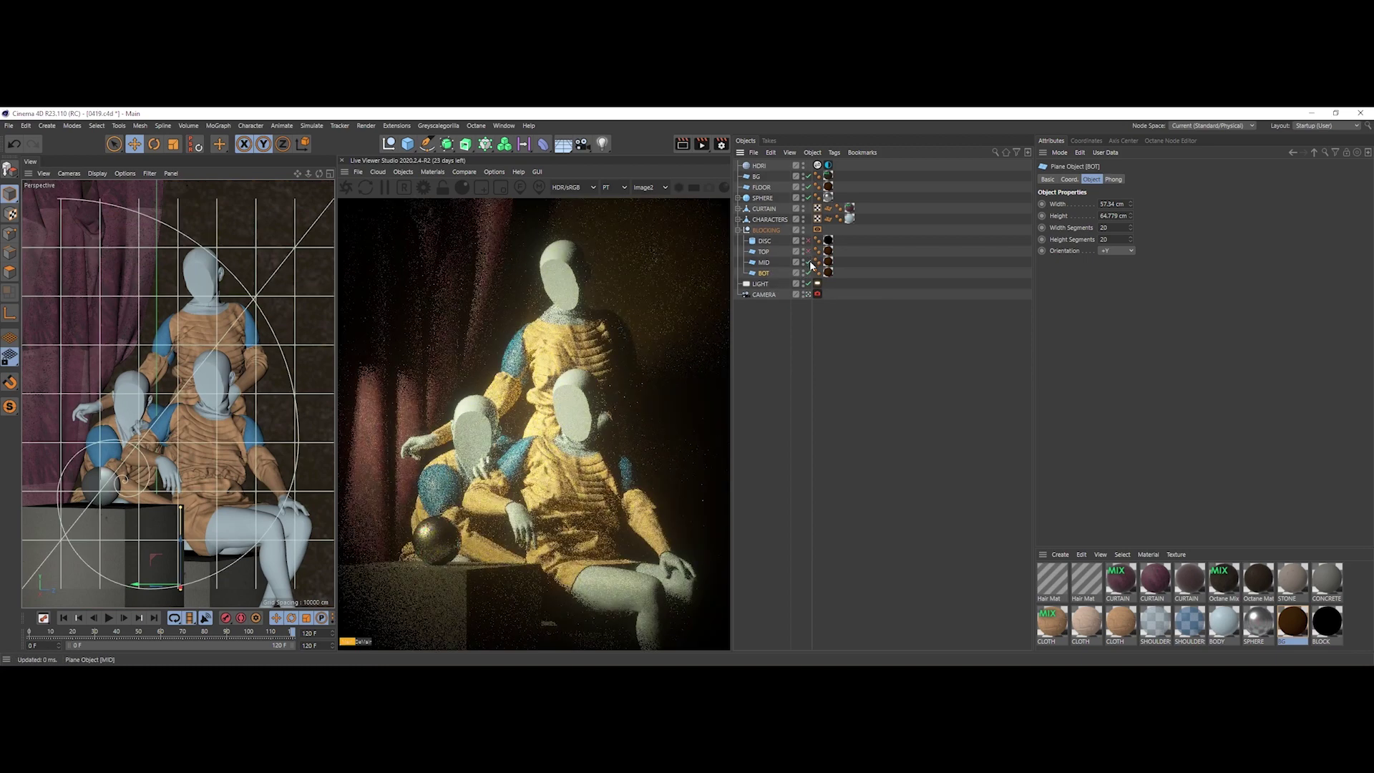
left_click(817, 284)
left_click(1135, 179)
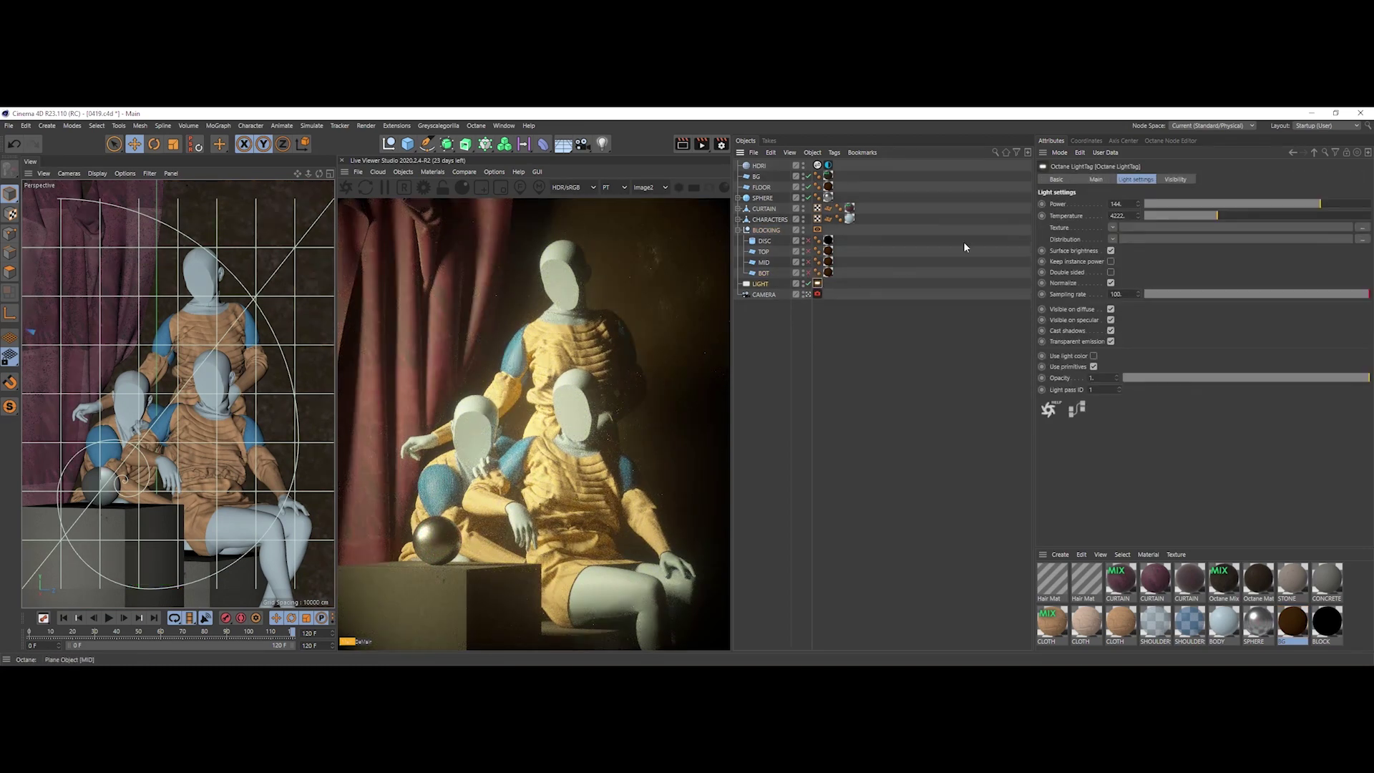
left_click(1120, 203)
type("44")
key("Return")
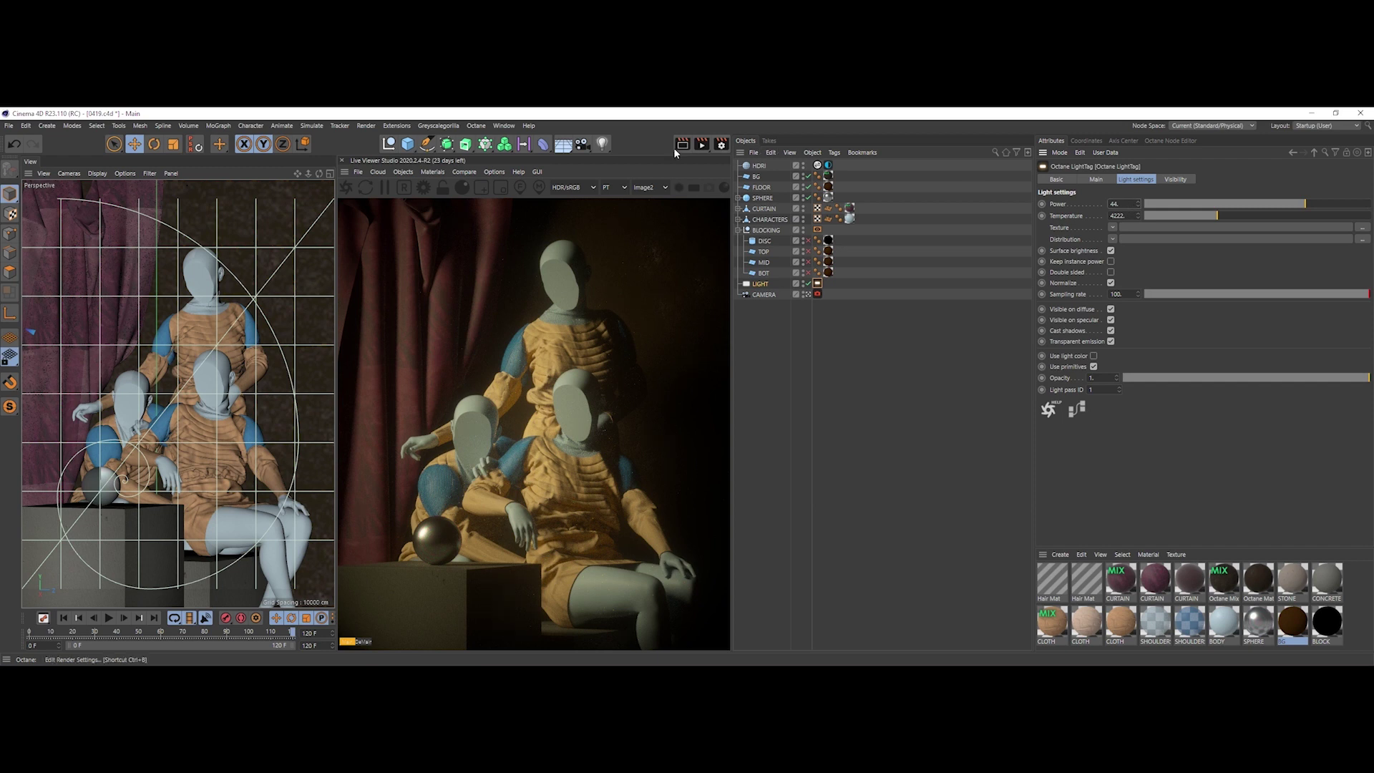
left_click(463, 172)
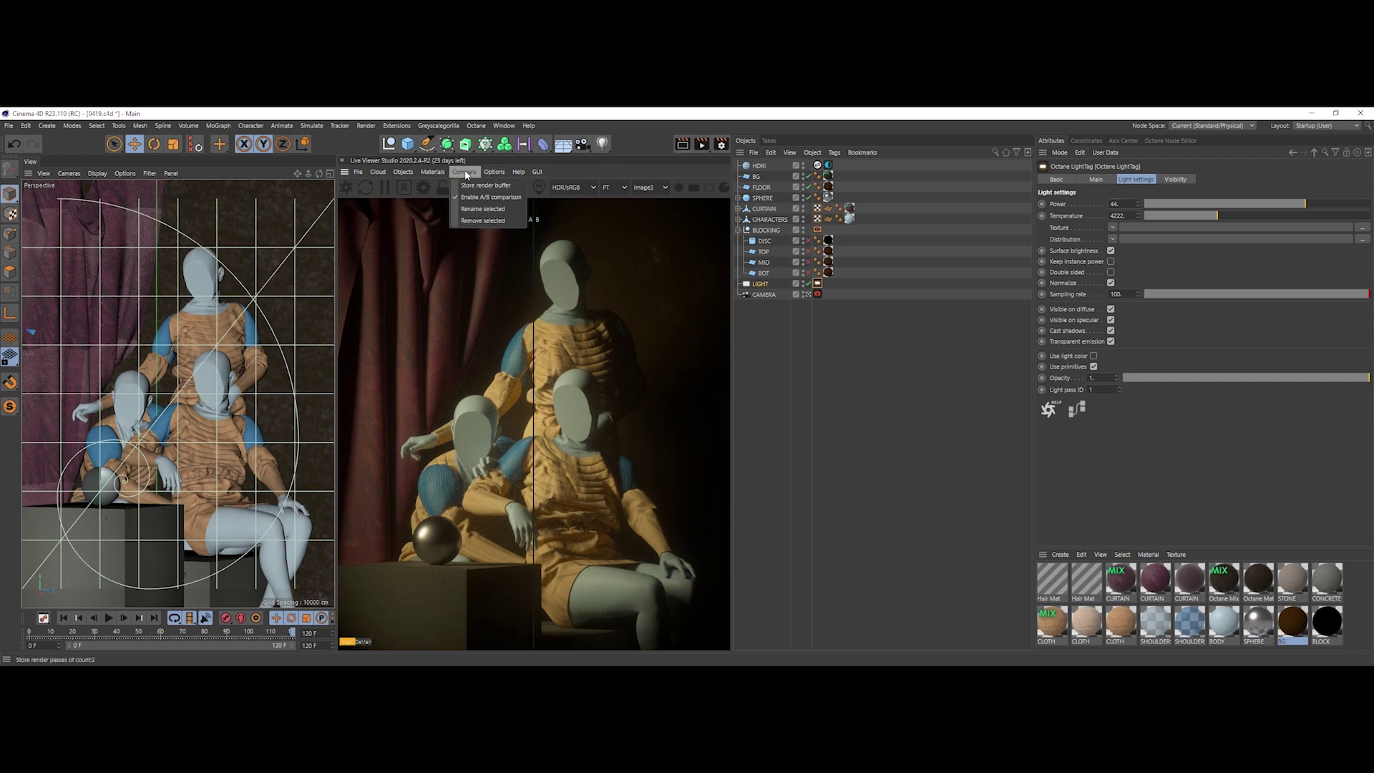
left_click(465, 185)
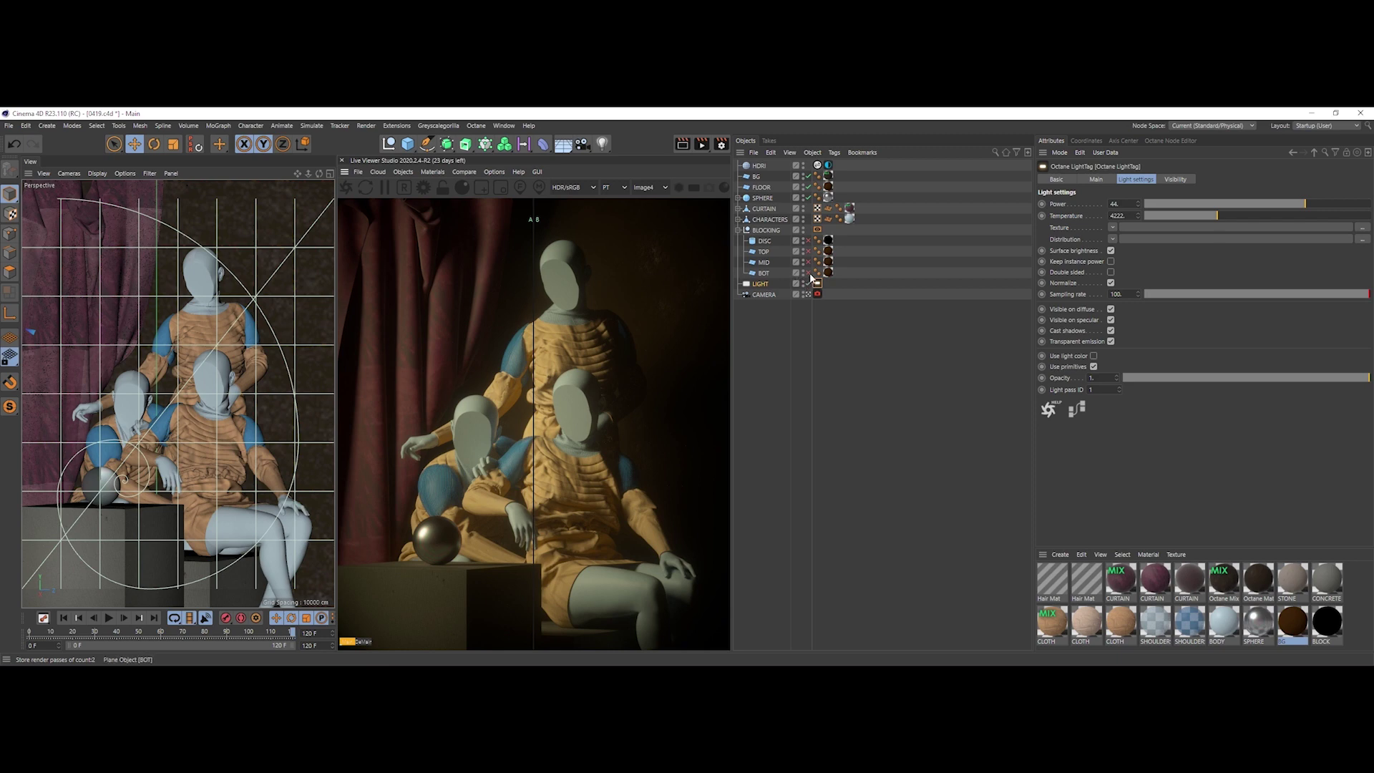
Step: Re-enable the disc and blocking planes, set power back to 144, and compare renders
left_click_drag(809, 262, 809, 242)
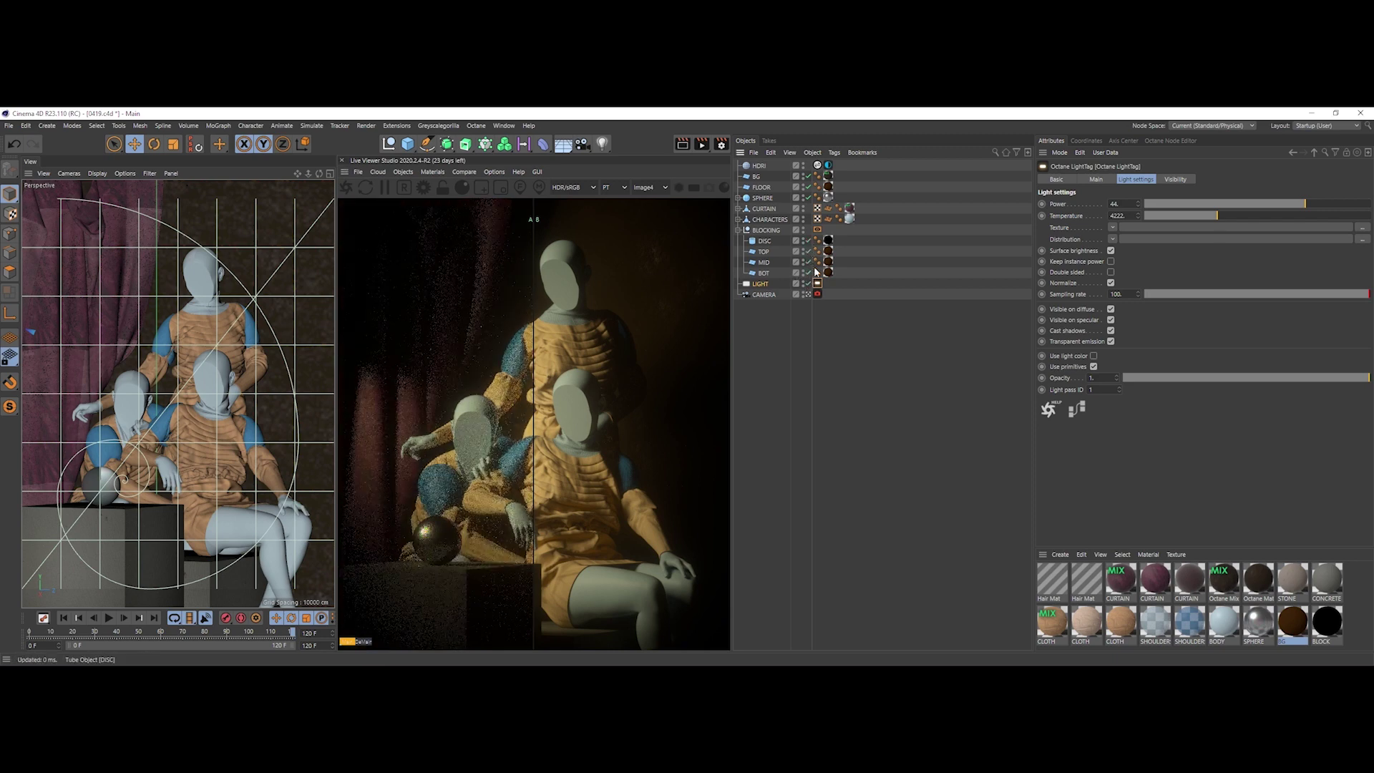
left_click(1118, 204)
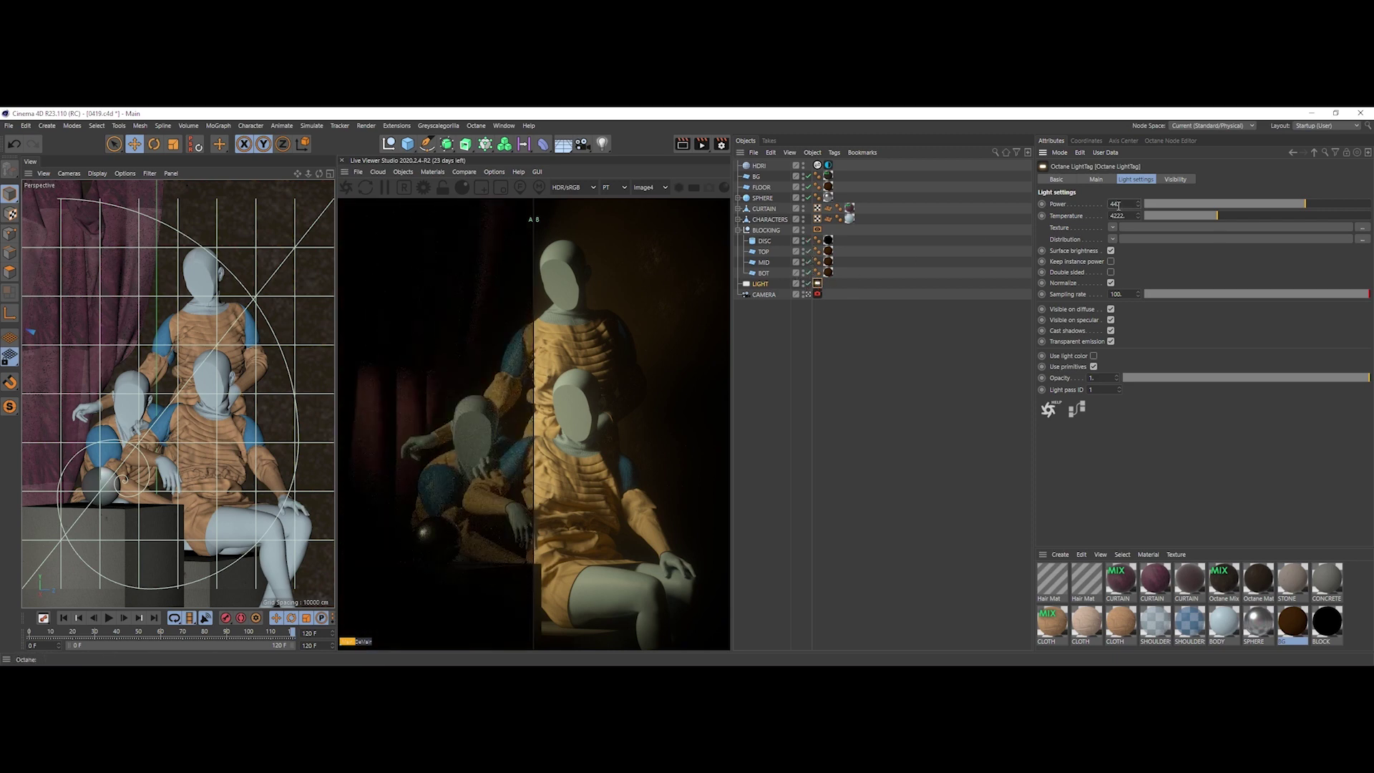
type("144")
key("Return")
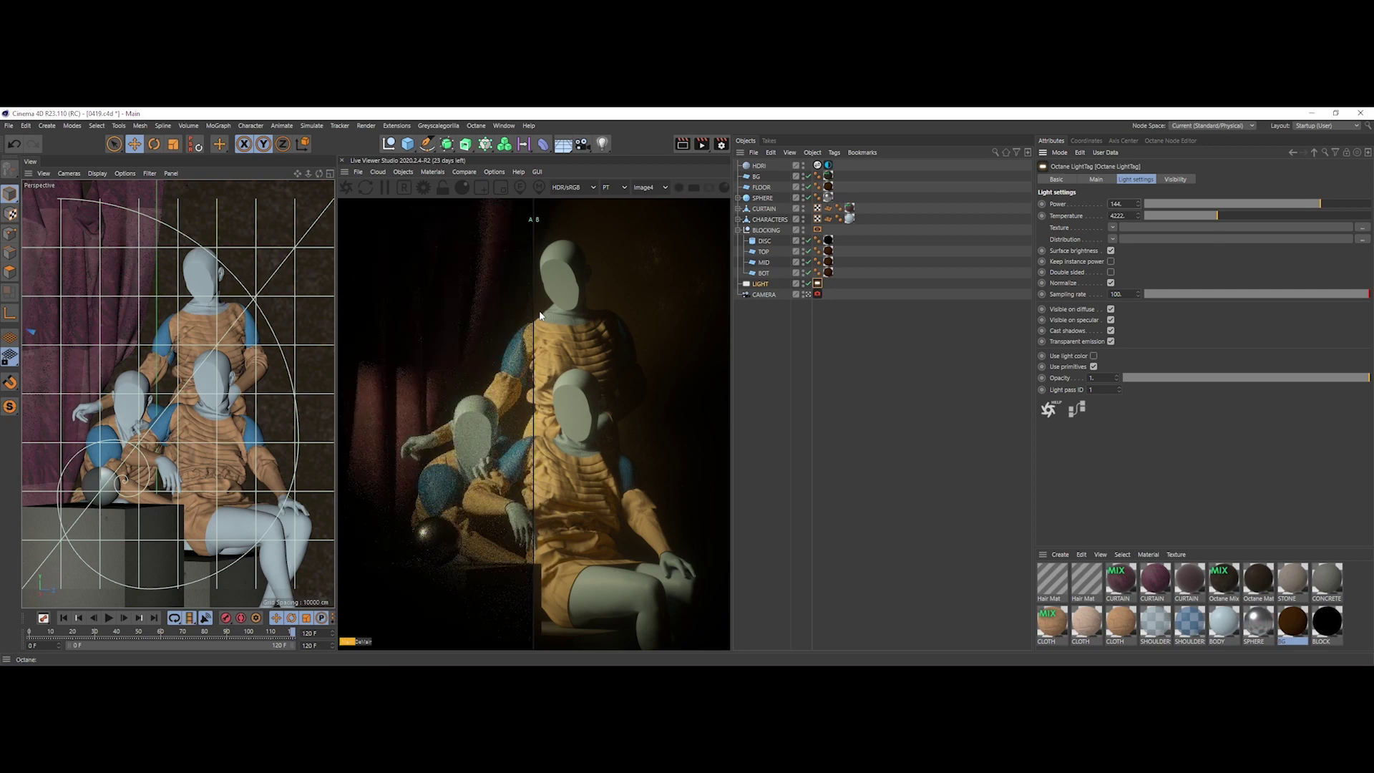
left_click_drag(540, 315, 653, 306)
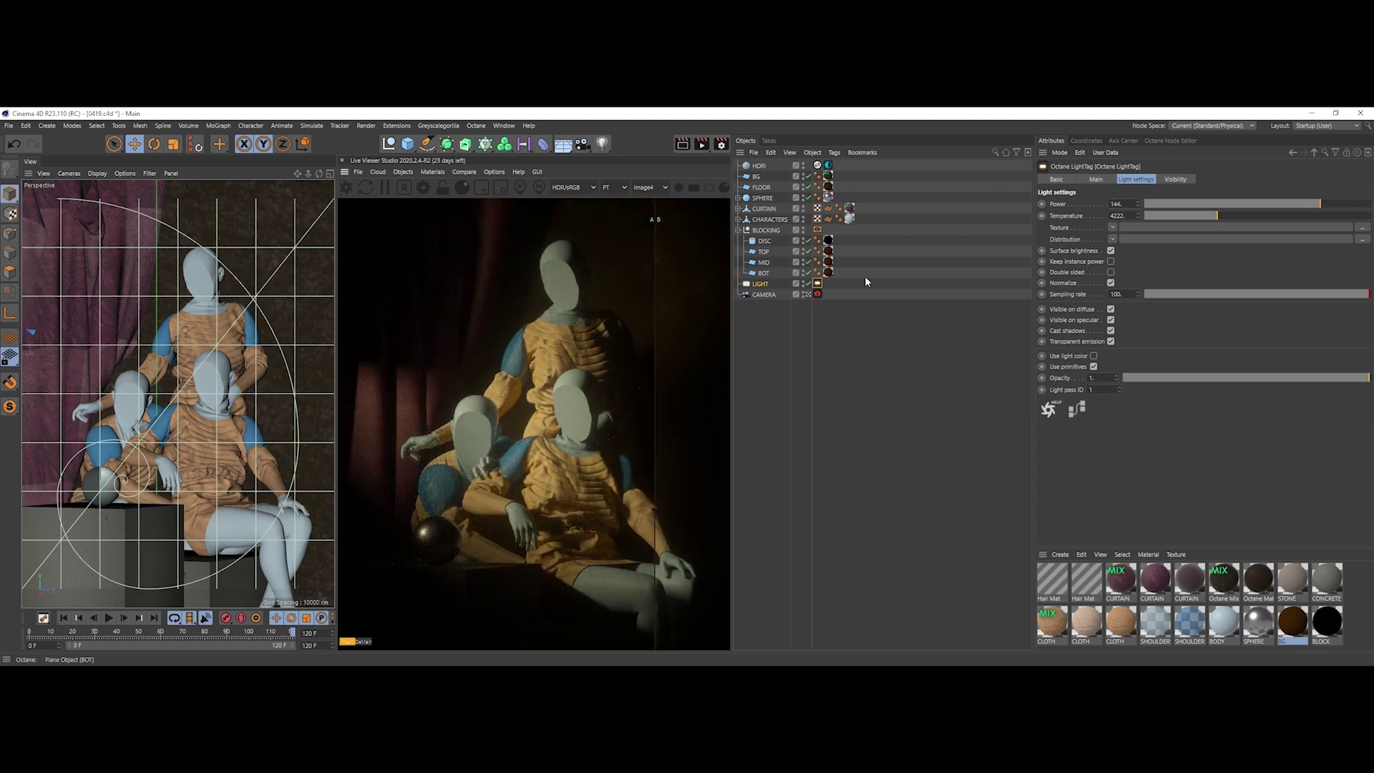
Step: Turn off rendering for the TOP, MID and BOT blocking planes
left_click(808, 273)
left_click(808, 262)
left_click(806, 251)
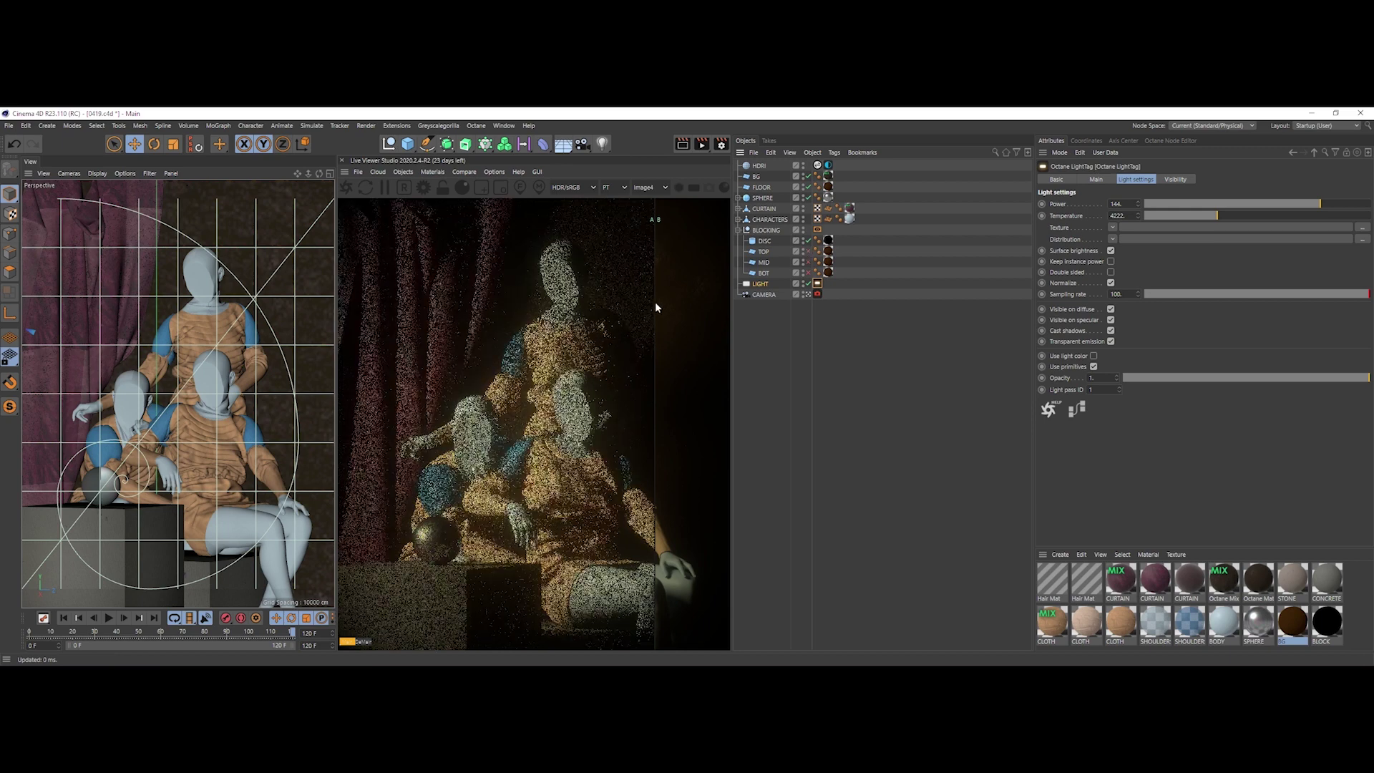
left_click_drag(654, 375, 630, 329)
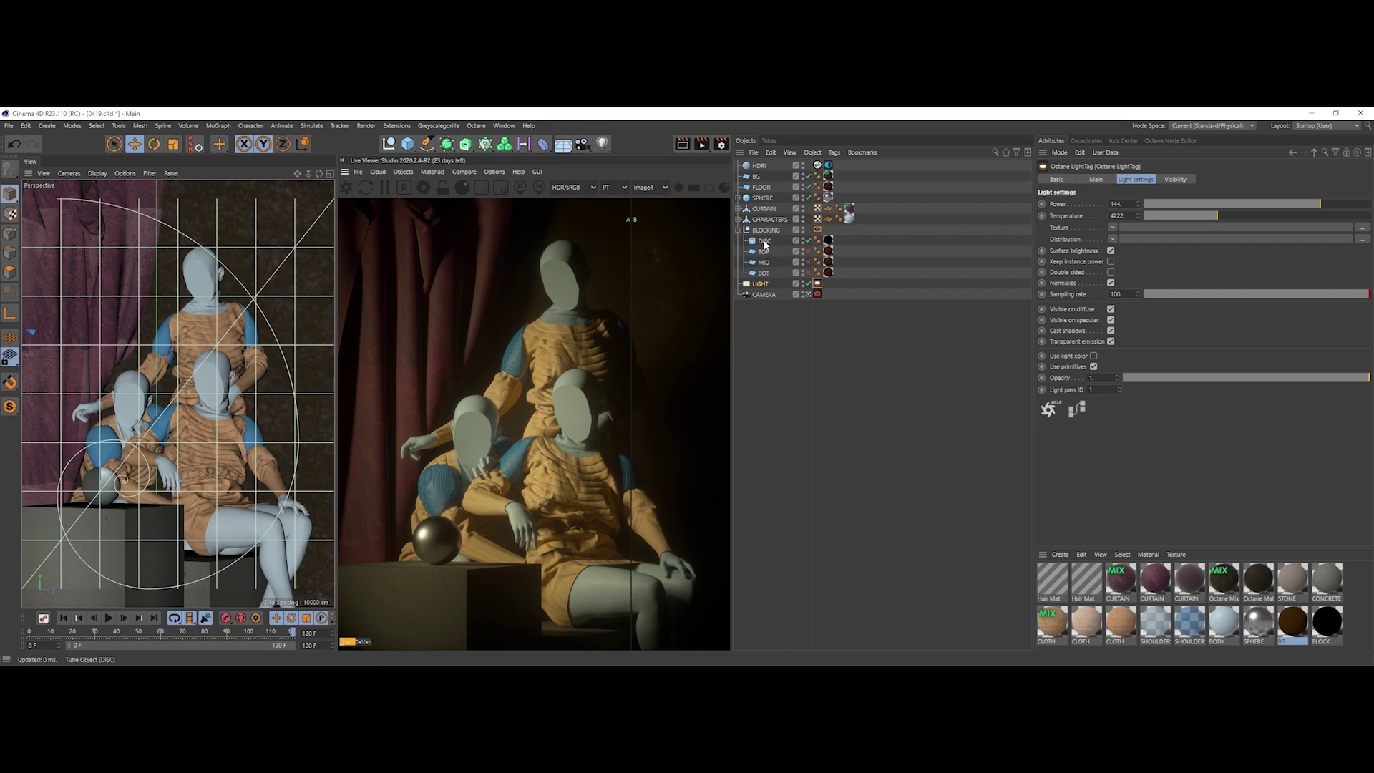
left_click(807, 294)
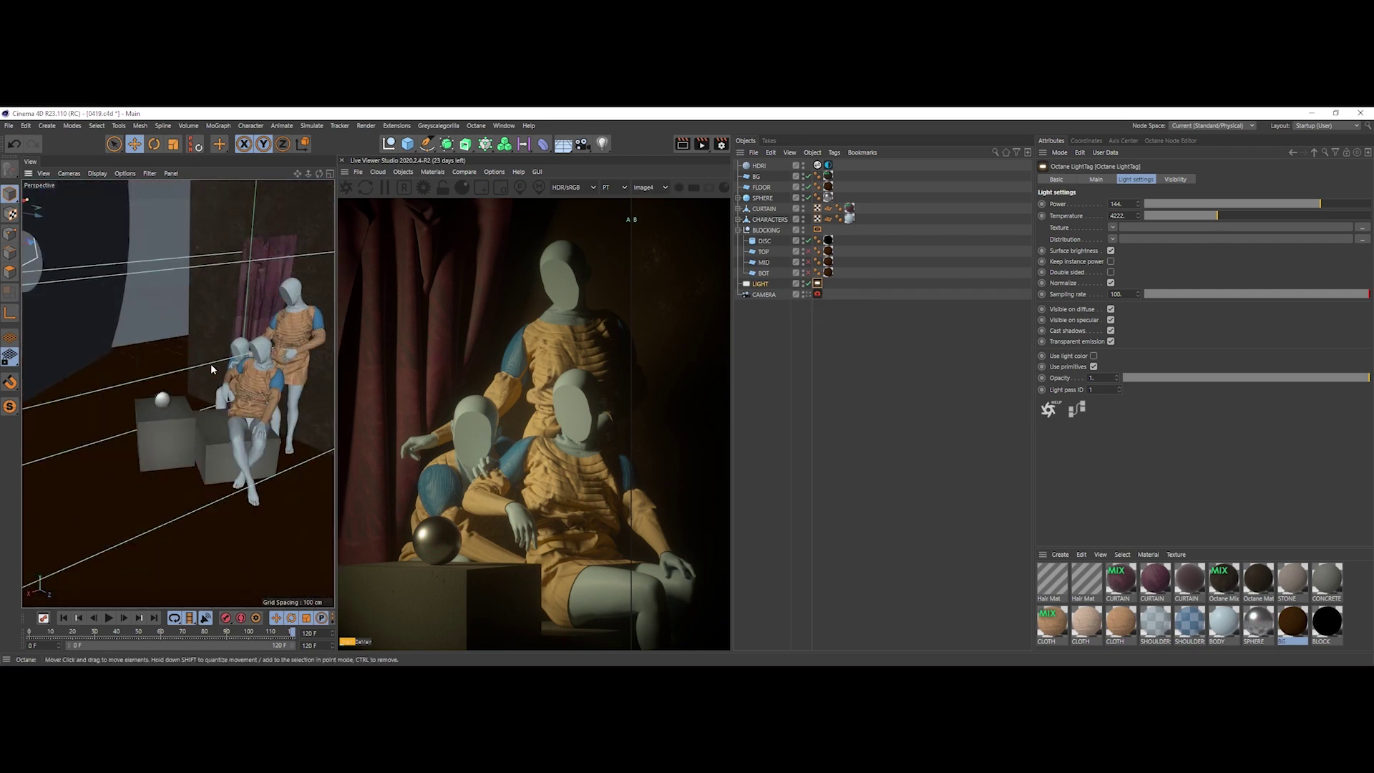
scroll(211, 369, "down", 4)
left_click(767, 324)
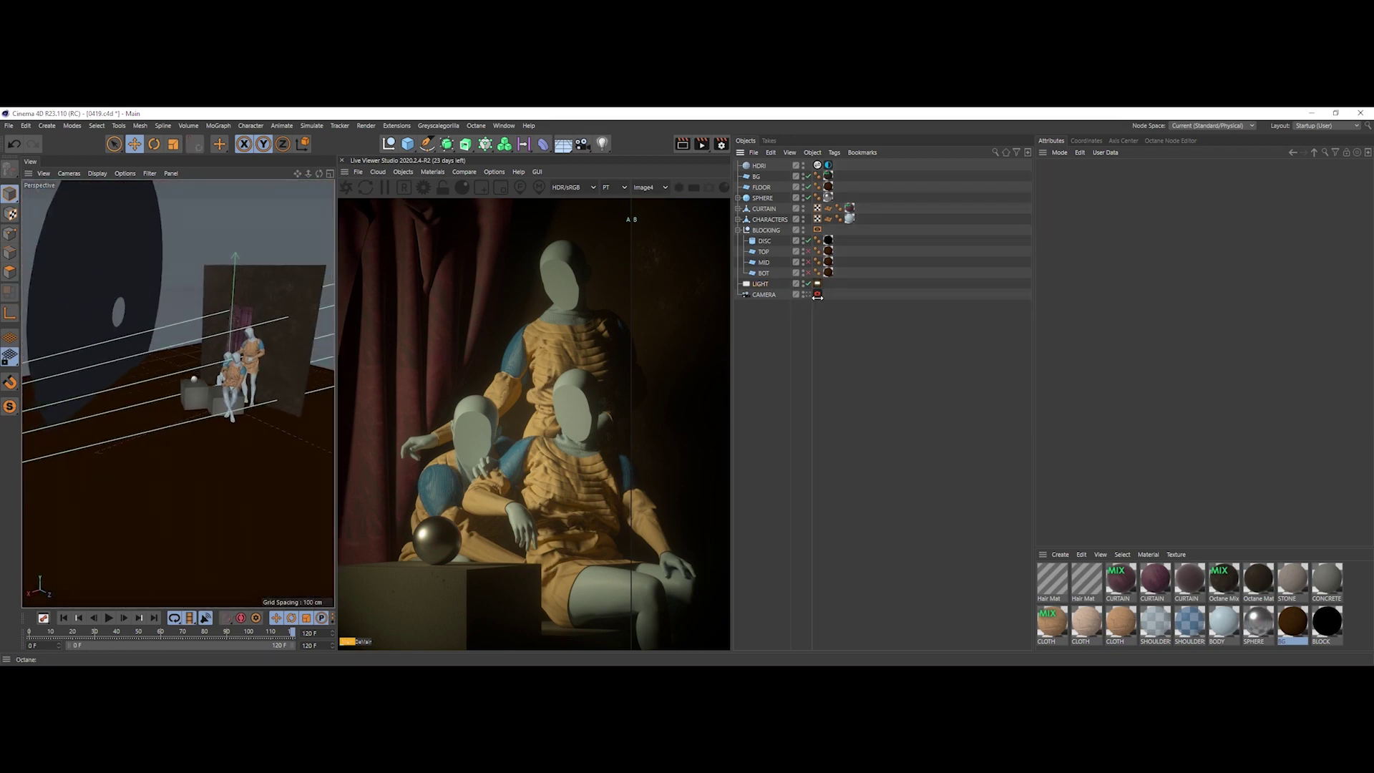
left_click(817, 294)
left_click_drag(630, 389, 540, 386)
left_click(818, 284)
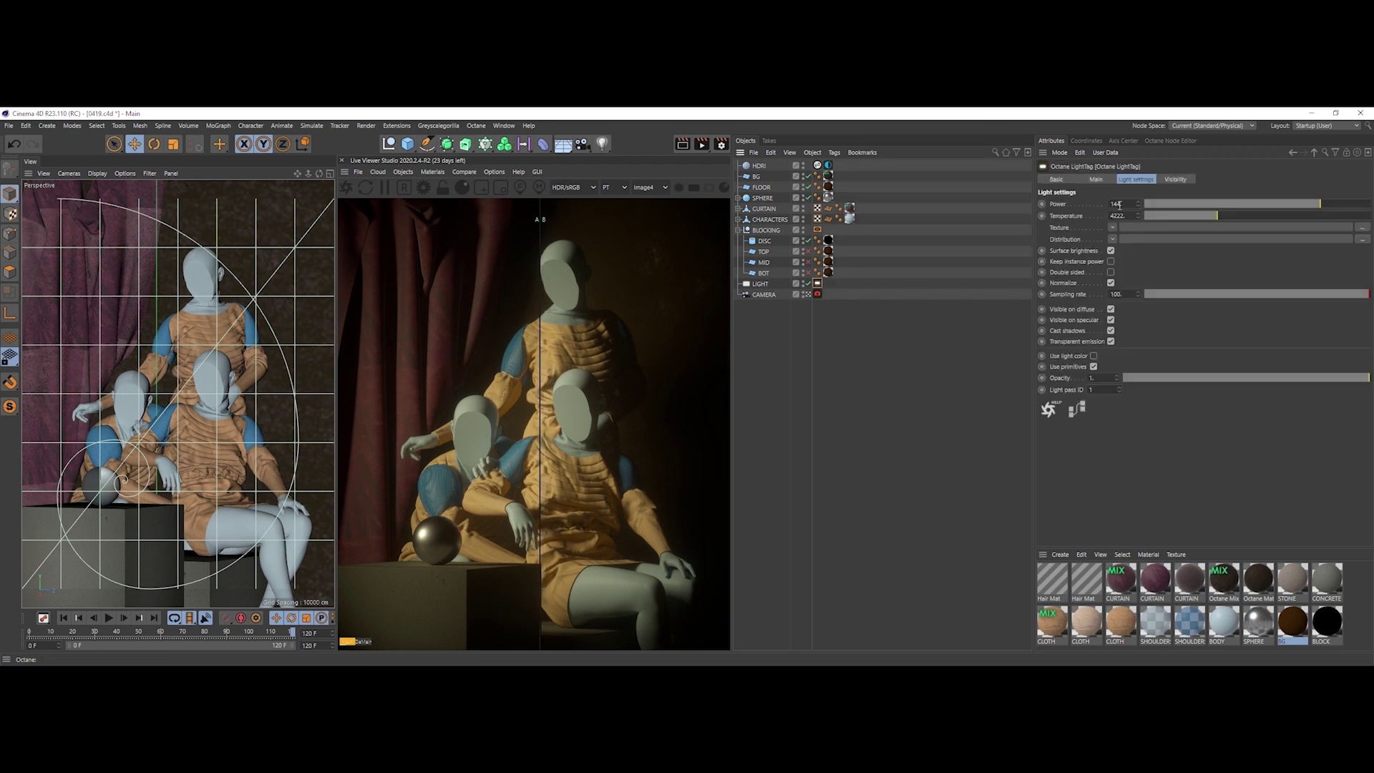
left_click(792, 316)
left_click(807, 294)
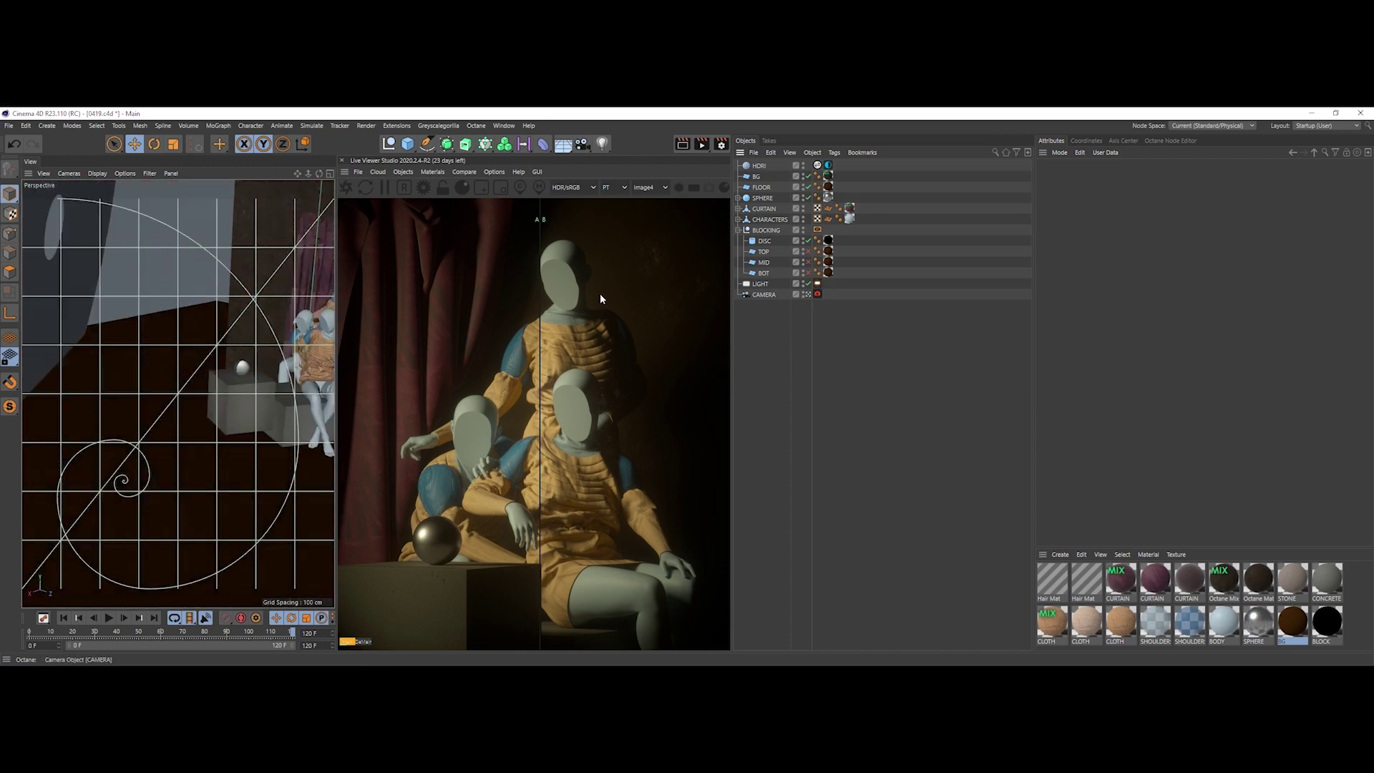
left_click_drag(179, 326, 49, 335, "alt")
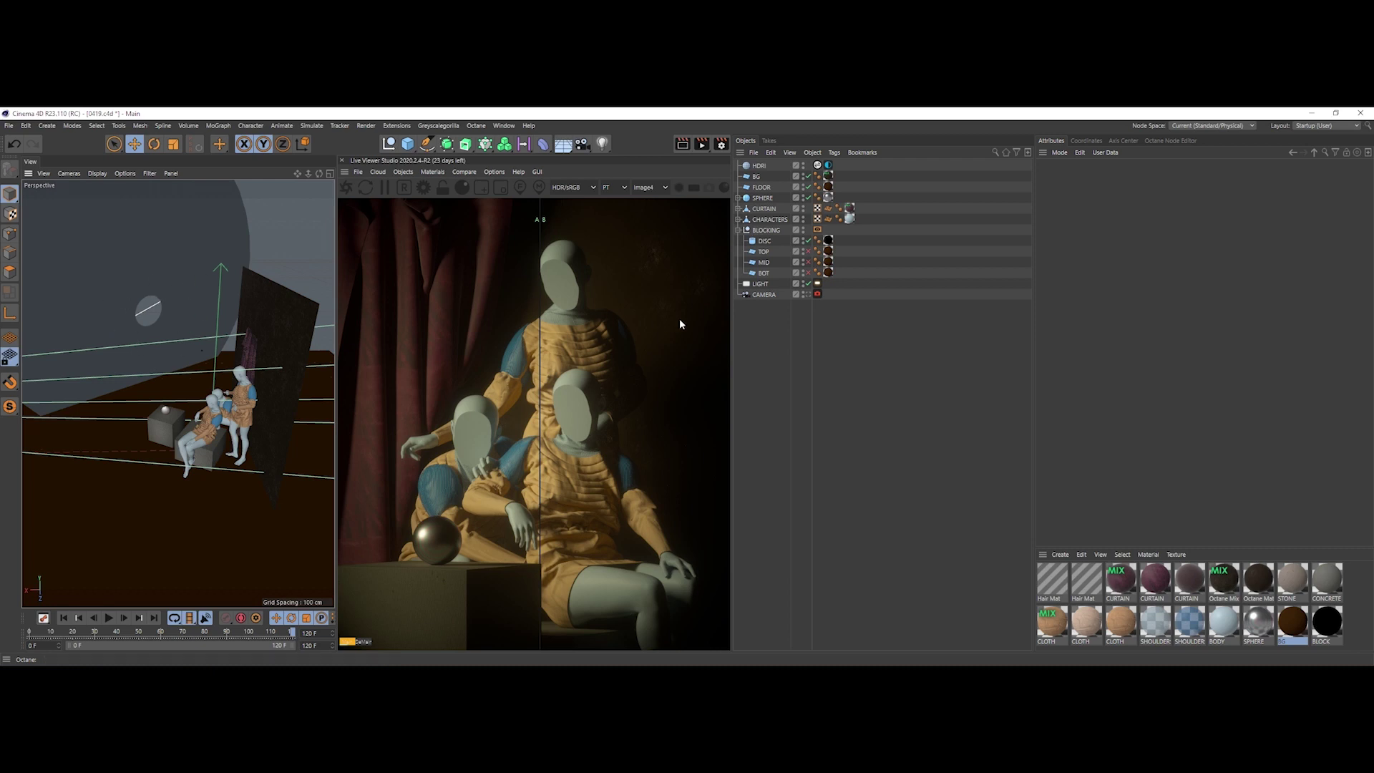
left_click(807, 294)
left_click_drag(536, 351, 660, 333)
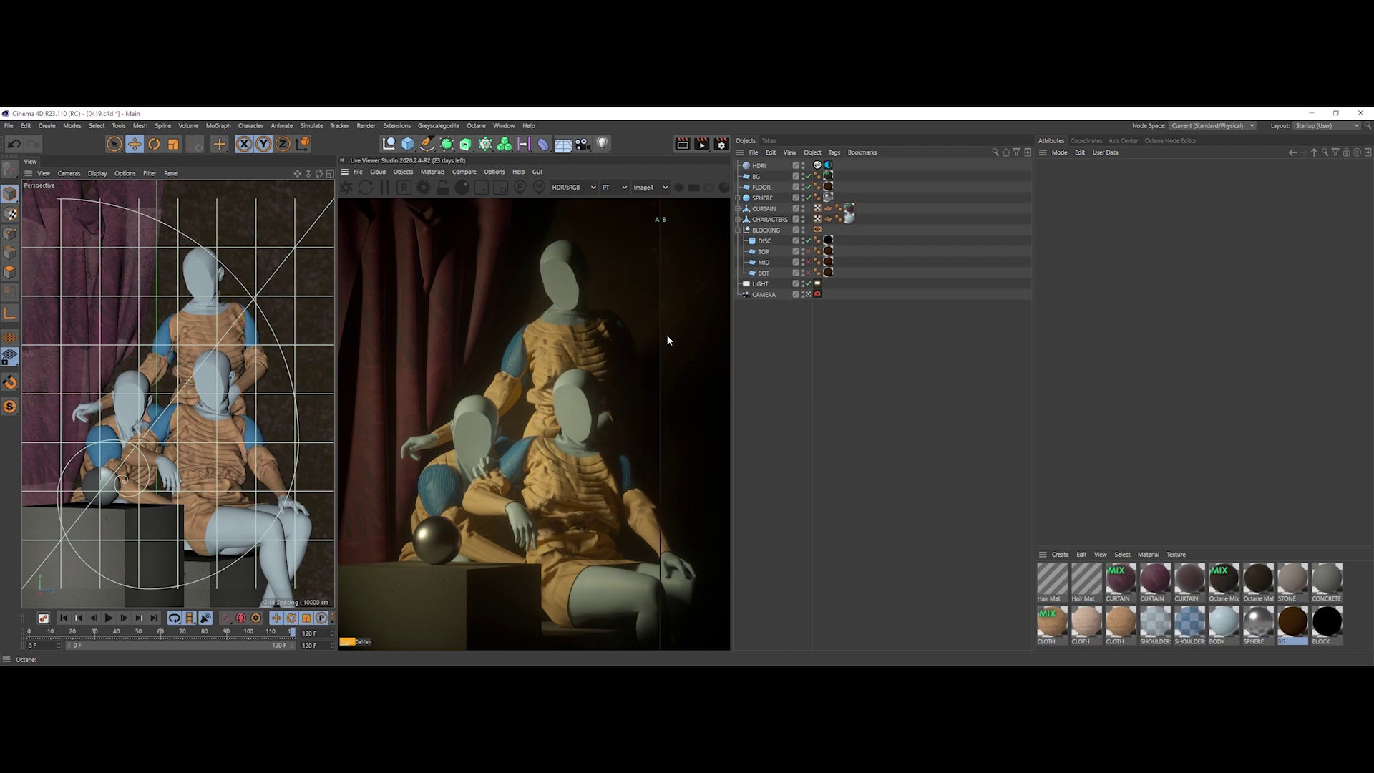
left_click(808, 251)
Step: Select the TOP blocking plane in the editor view, then return to the scene camera view
left_click(807, 294)
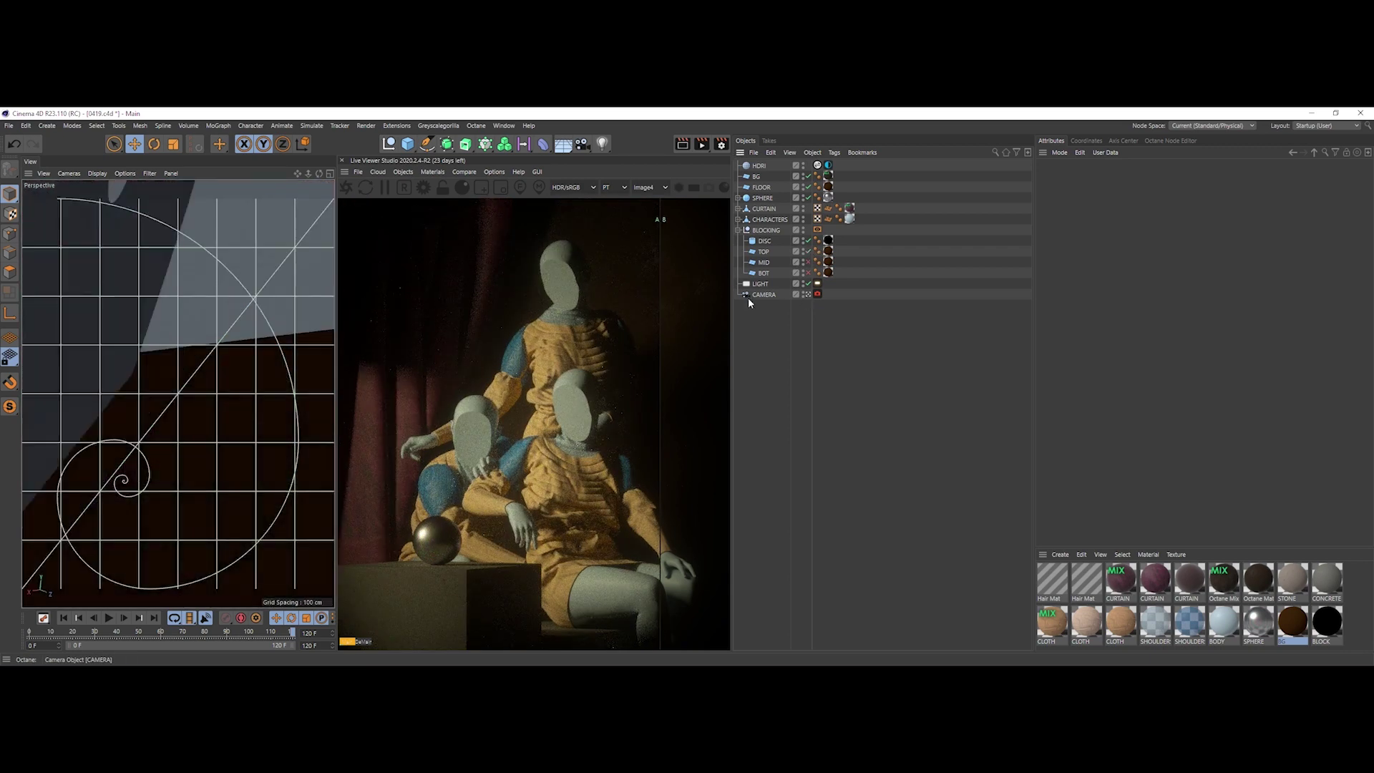
left_click(236, 309)
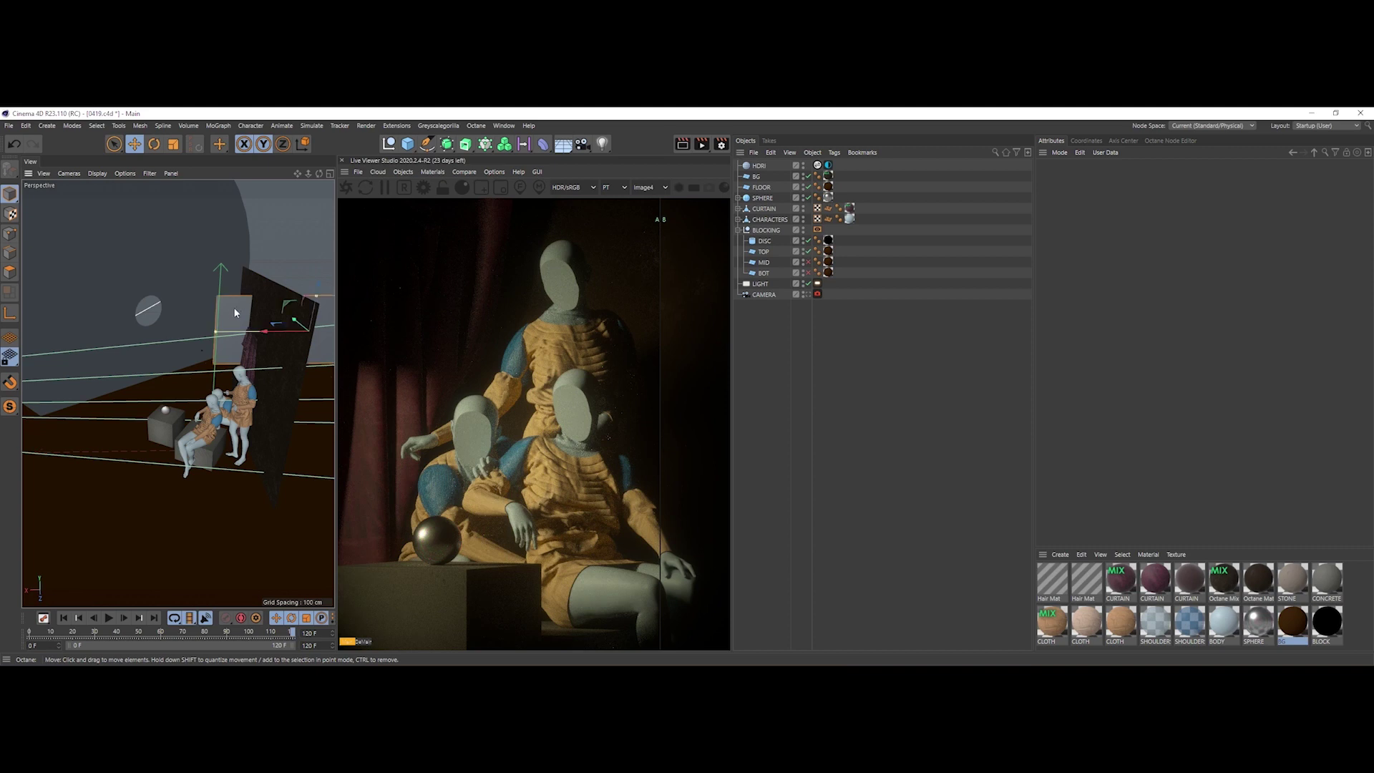
left_click(807, 294)
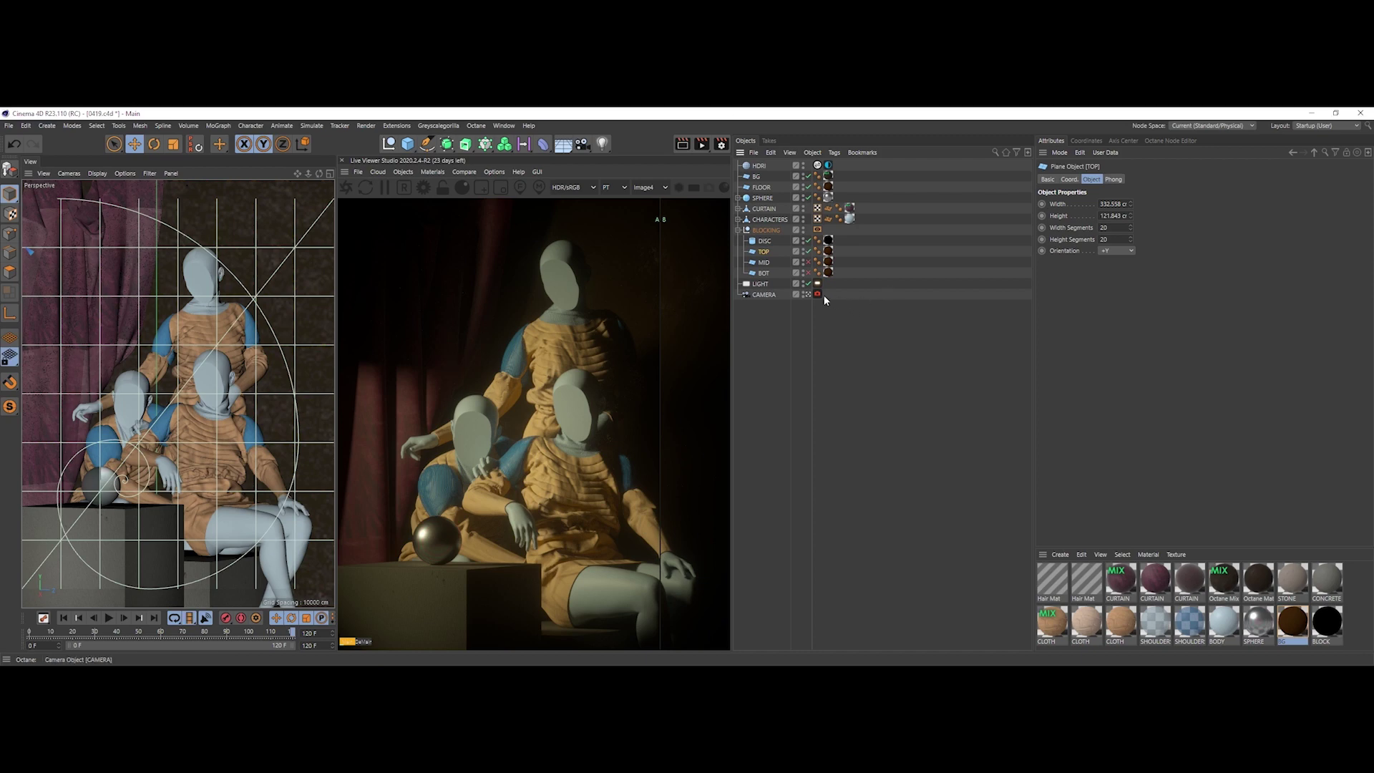
Step: Enable MID's rendering and shift the MID plane slightly along its axis
left_click(807, 262)
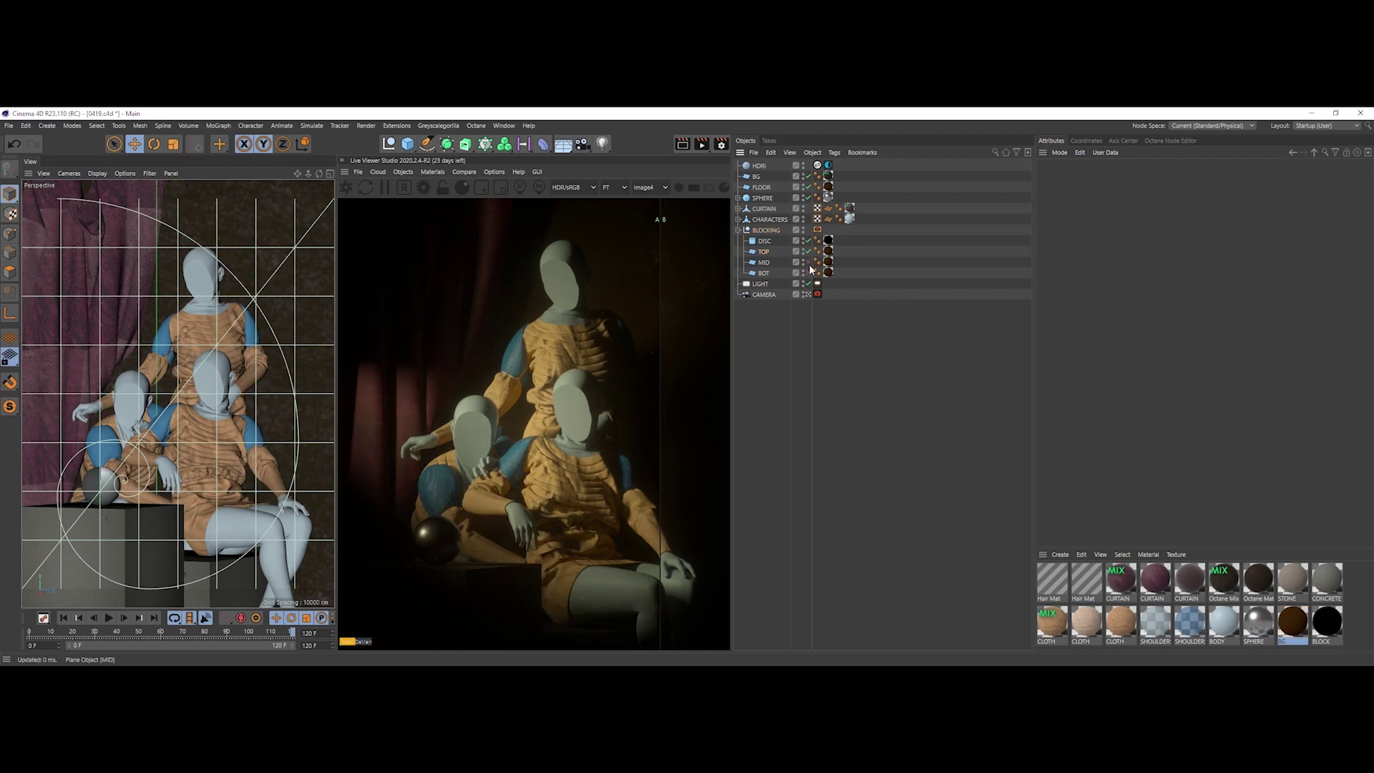
left_click(807, 294)
left_click(807, 294)
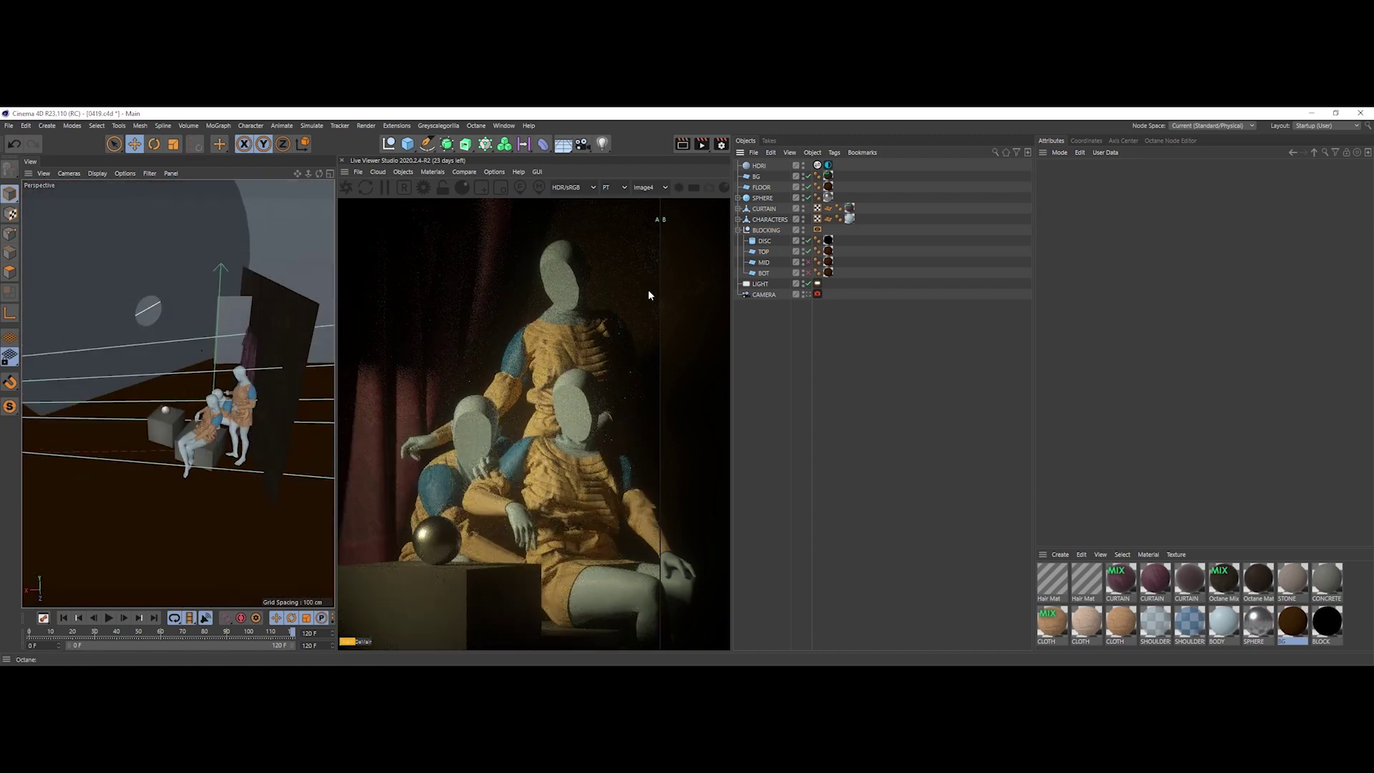
left_click(807, 262)
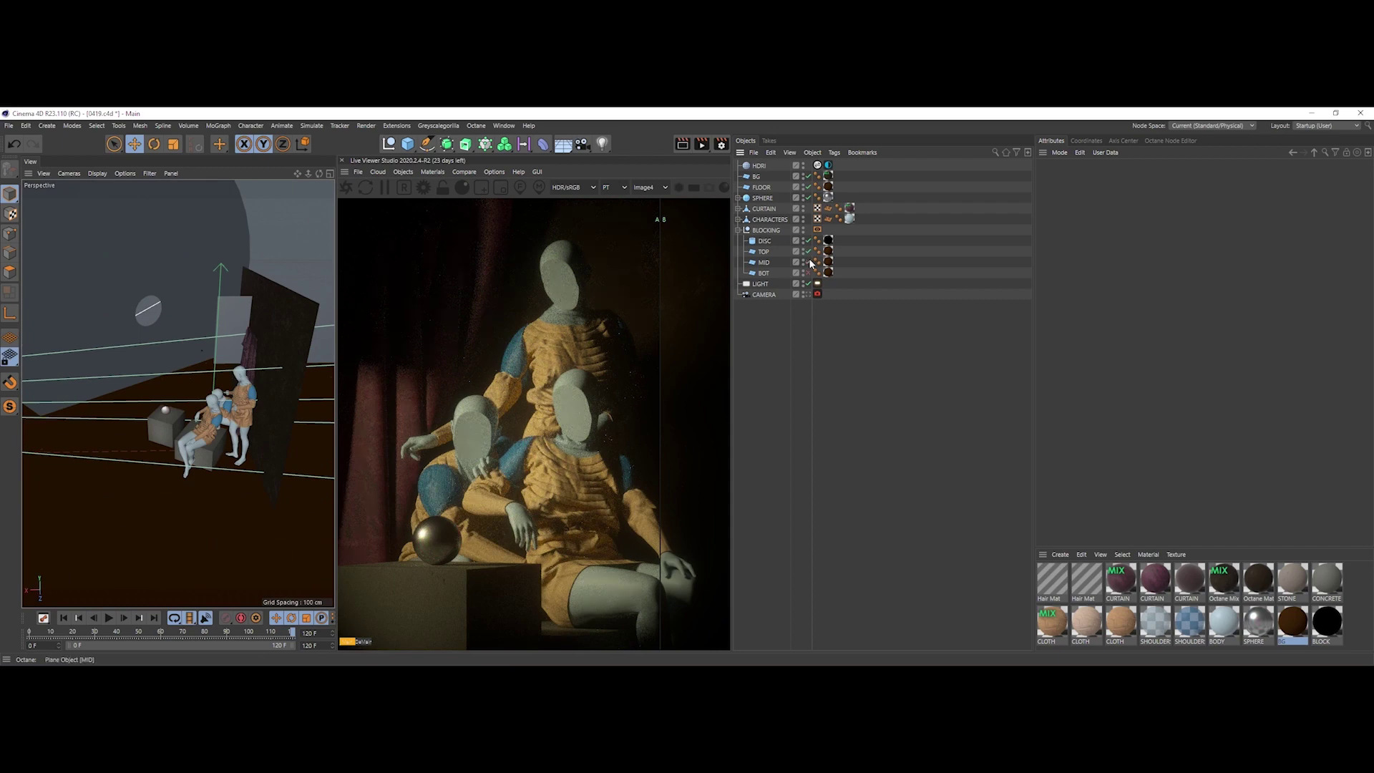
left_click(201, 386)
left_click_drag(160, 398, 159, 399)
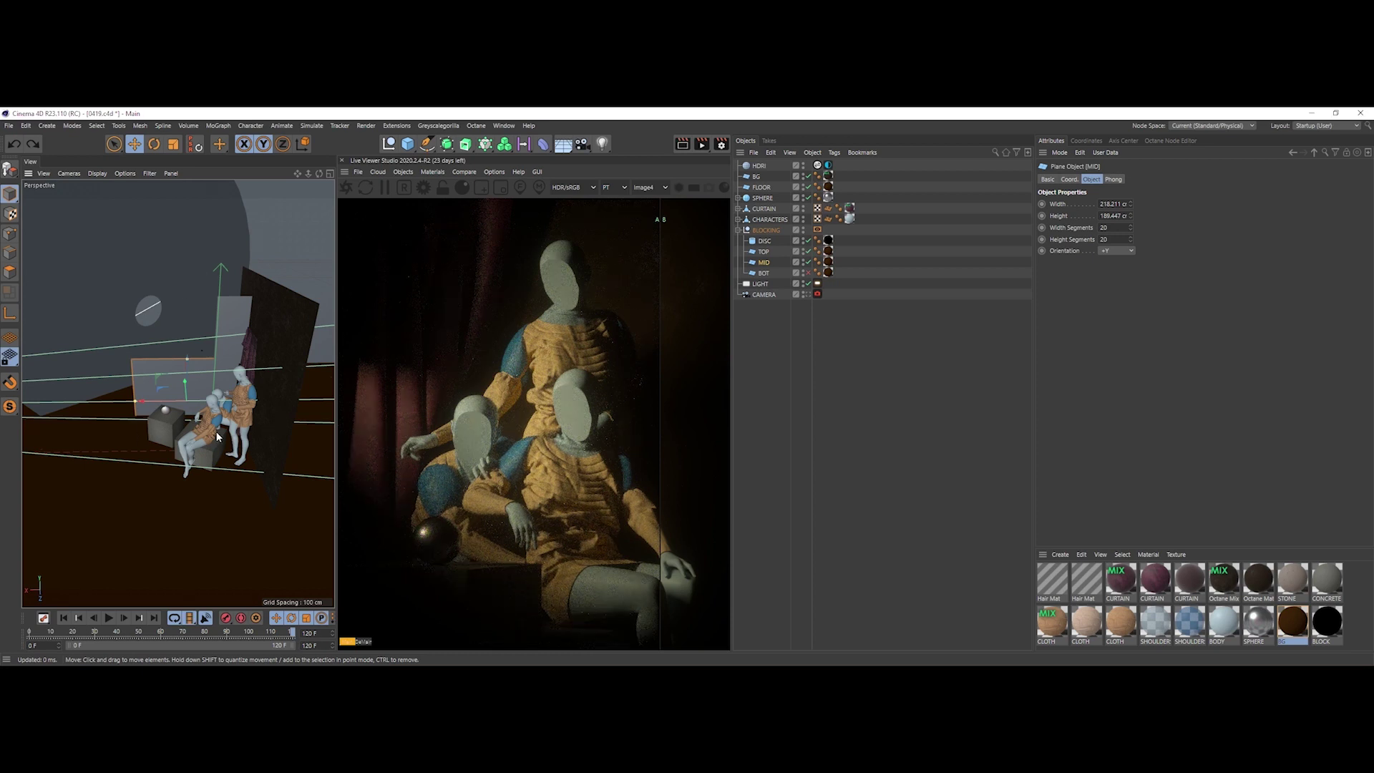
Step: Check the MID plane's placement up close, then compare the camera render with the earlier version
left_click_drag(216, 435, 182, 405, "alt")
right_click_drag(181, 403, 211, 408, "alt")
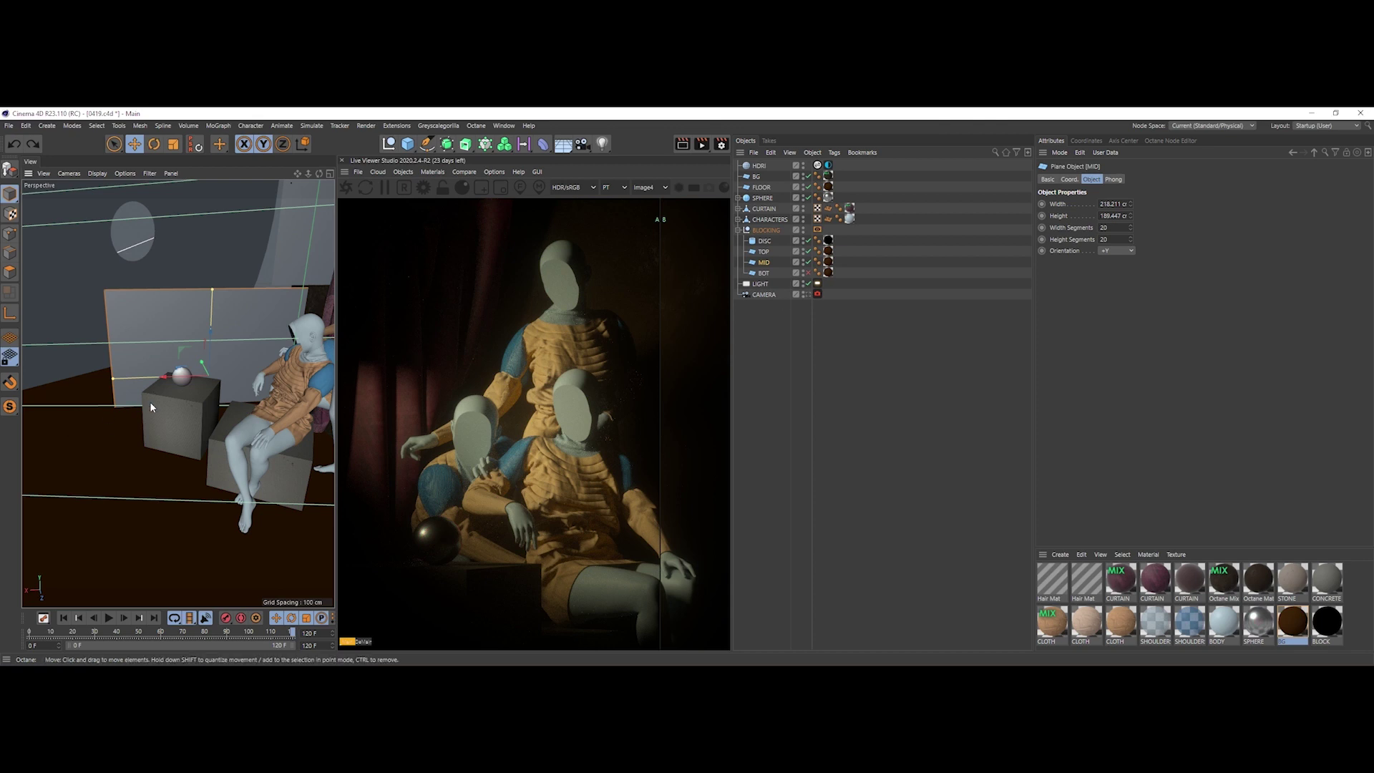
left_click(821, 317)
left_click(810, 294)
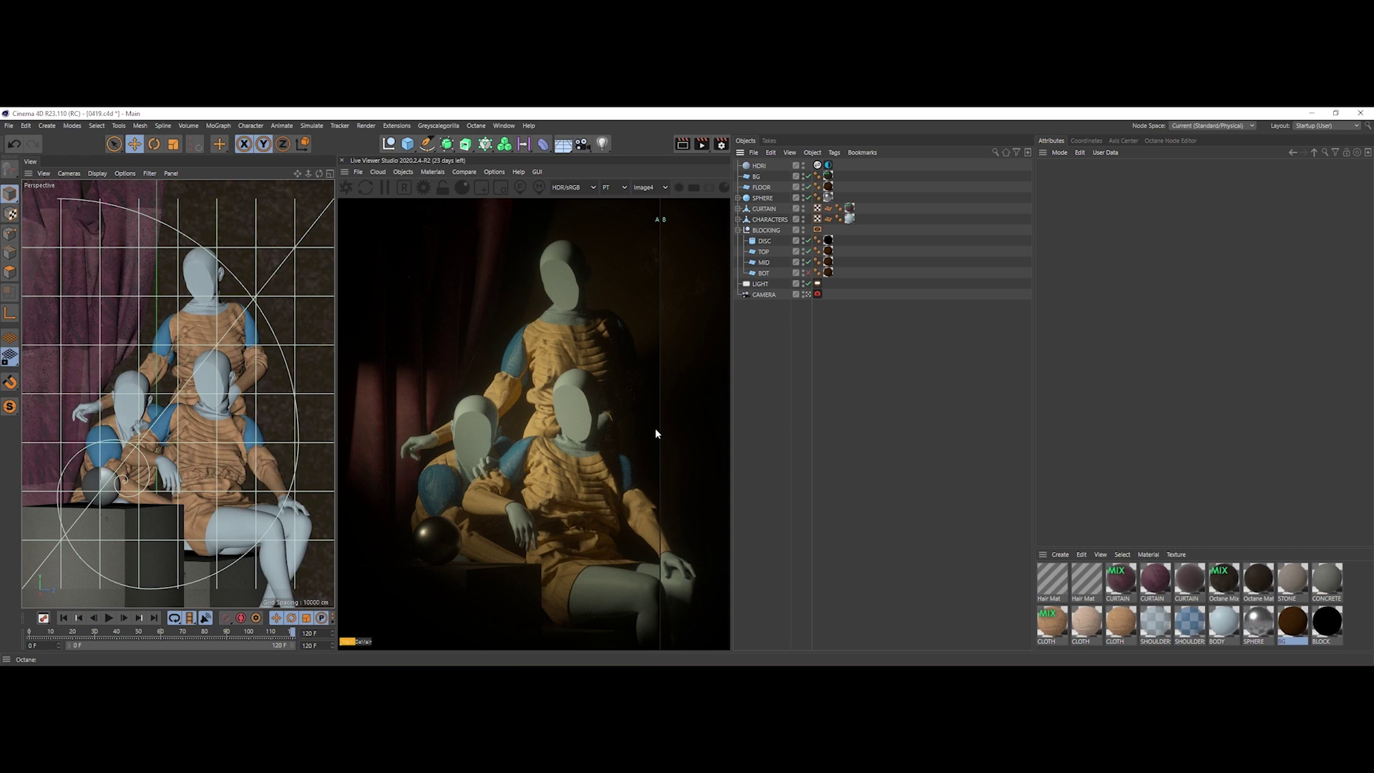
left_click_drag(653, 356, 687, 354)
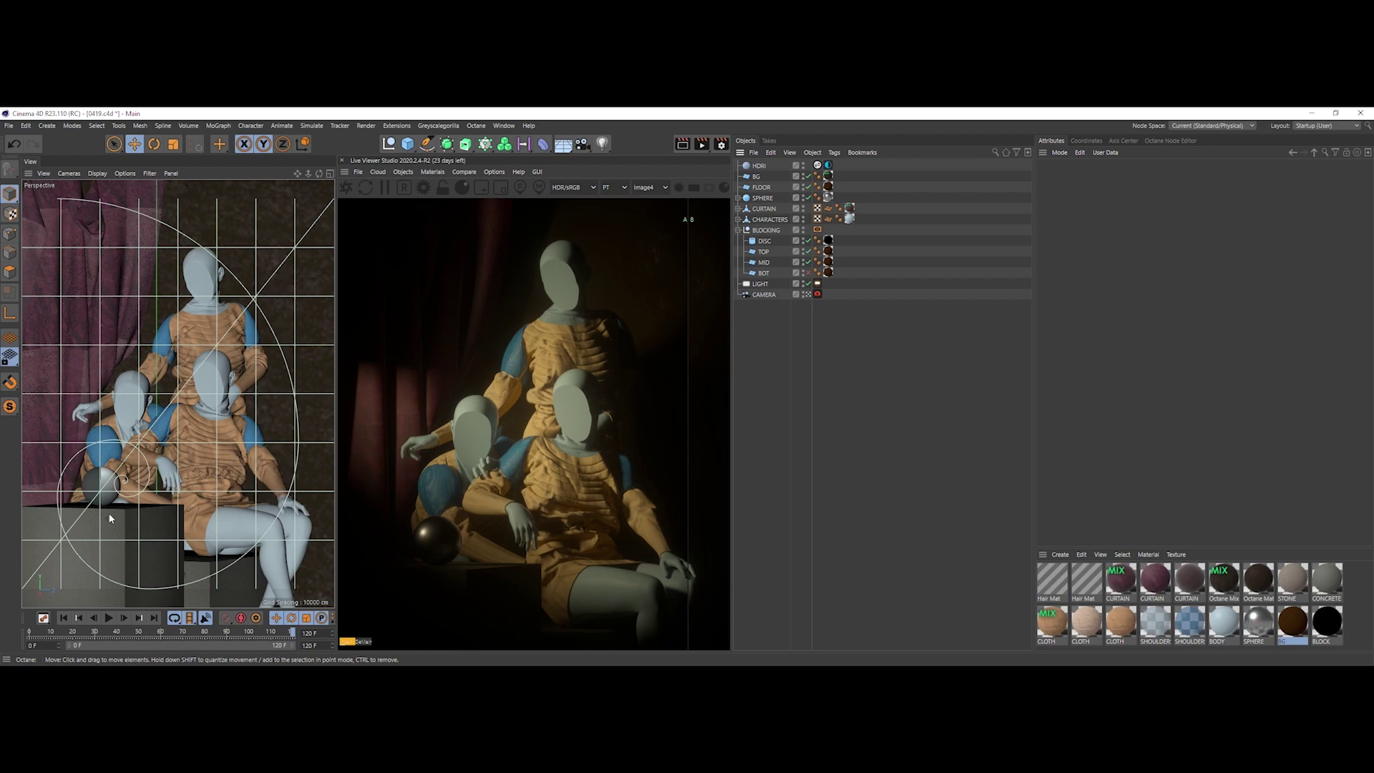
Step: Toggle the BOT plane's render flag, leaving it enabled in the editor view
left_click(808, 273)
left_click(807, 272)
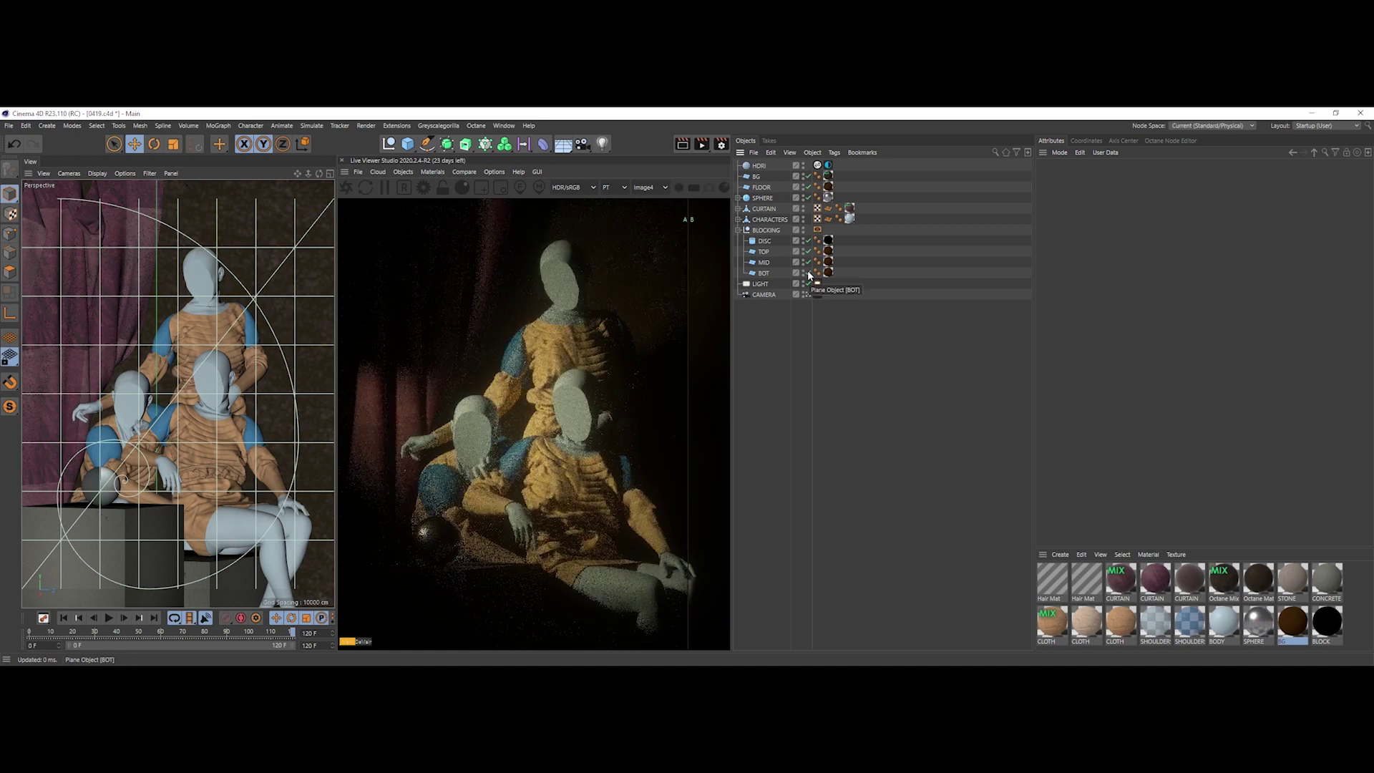
left_click(808, 272)
left_click(805, 294)
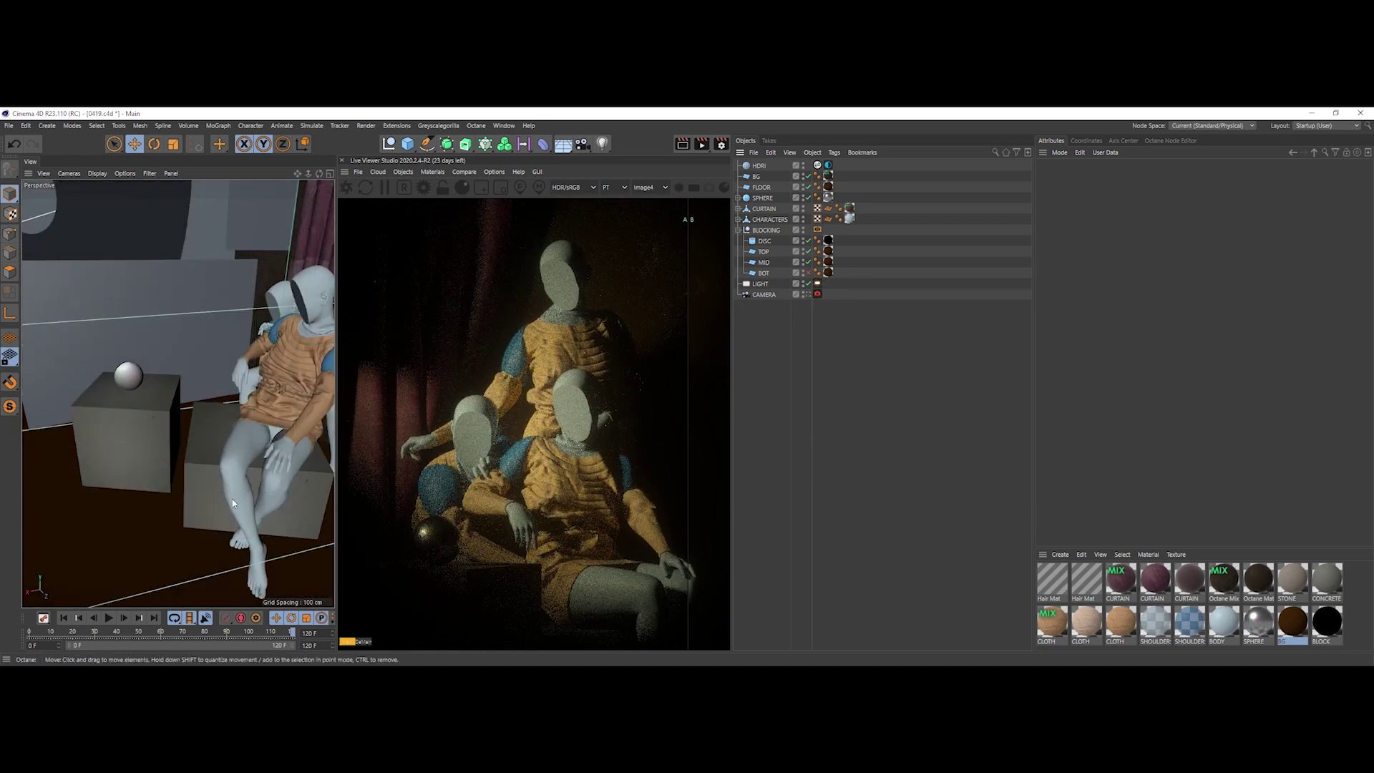
left_click(809, 272)
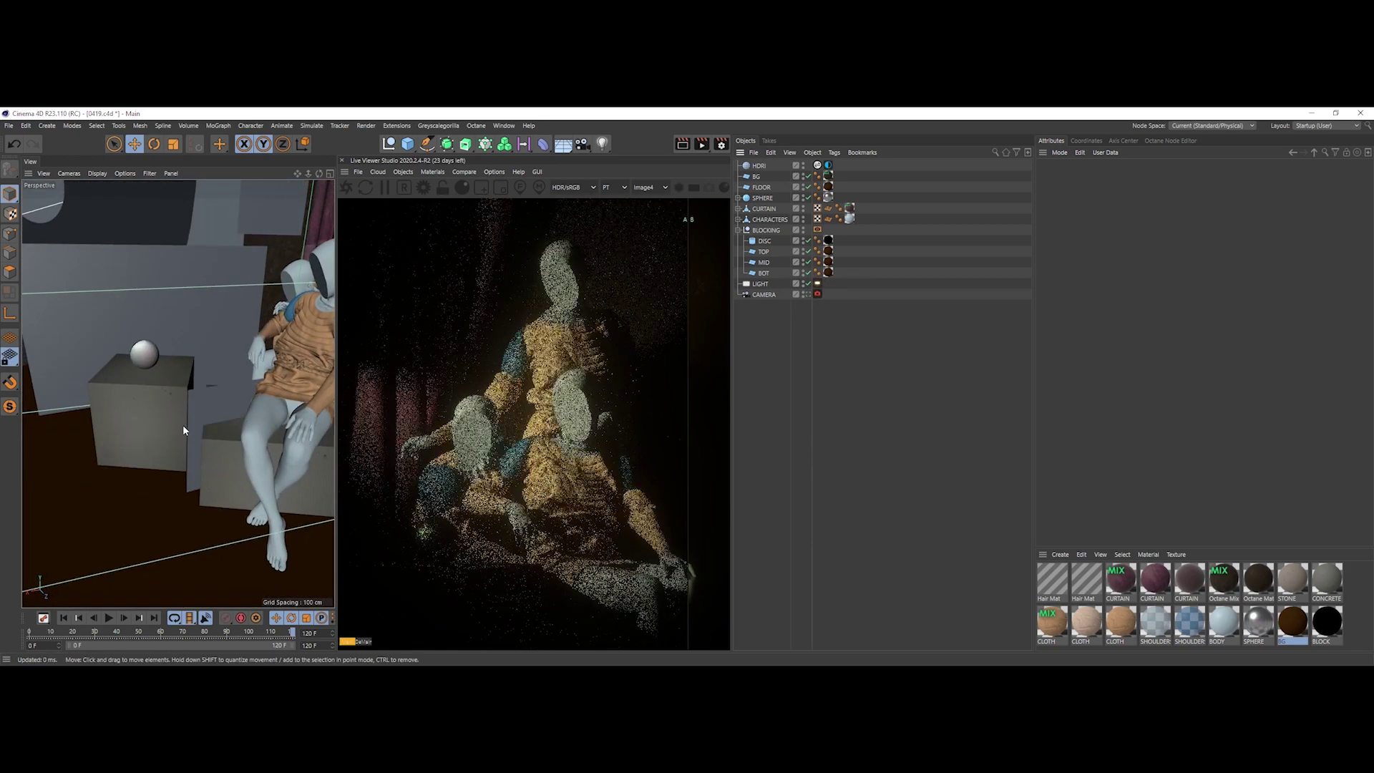
Step: Inspect the BOT plane up close, then compare the camera render with the earlier version
right_click_drag(183, 424, 222, 402, "alt")
left_click(242, 412)
left_click_drag(248, 442, 272, 470, "alt")
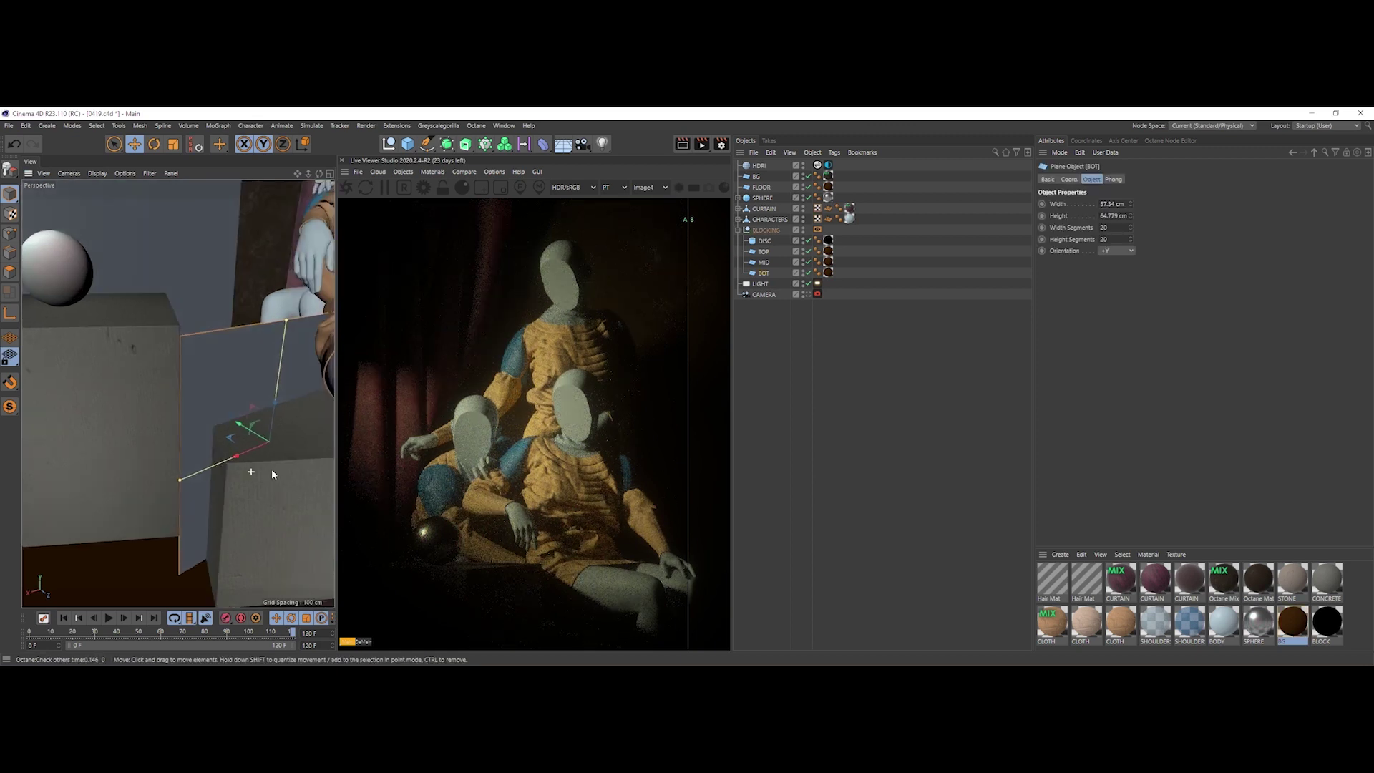
left_click(807, 294)
left_click(807, 294)
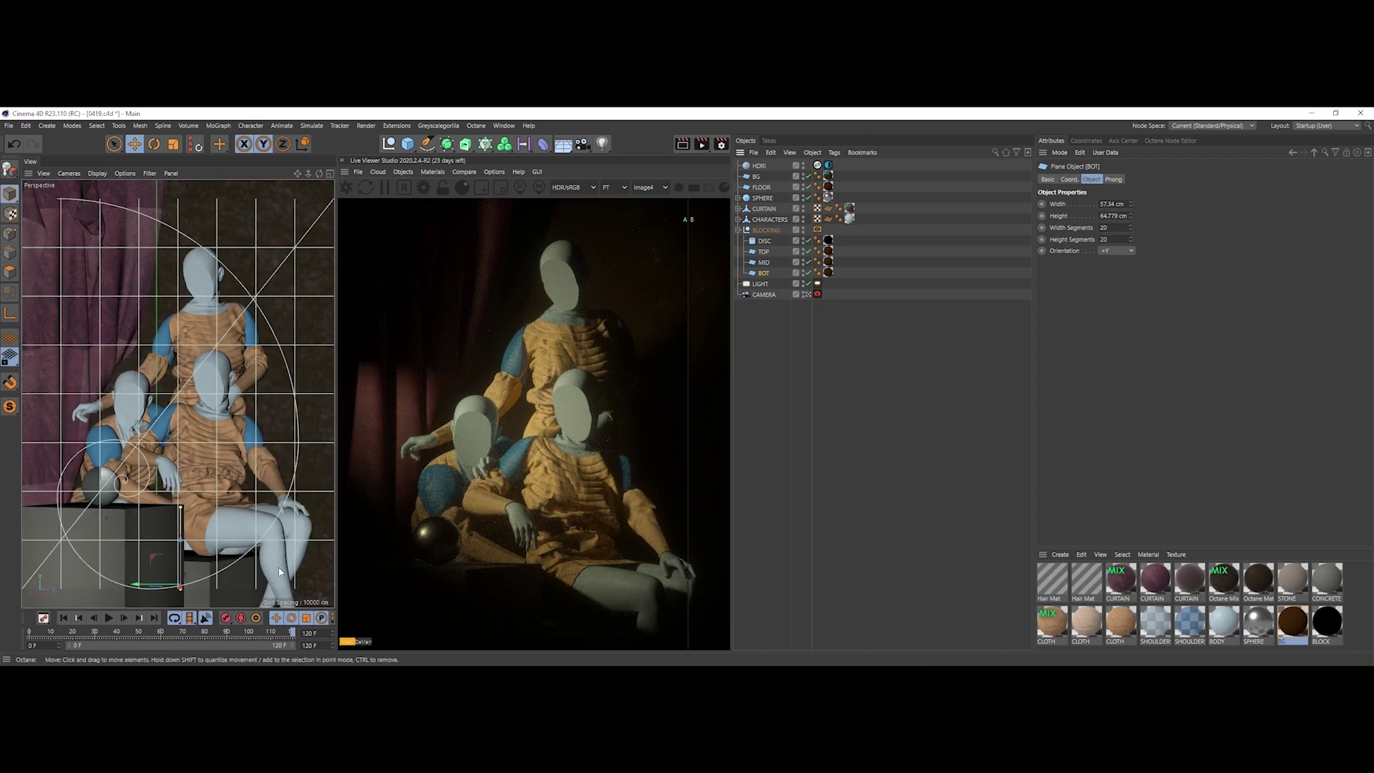
left_click(821, 439)
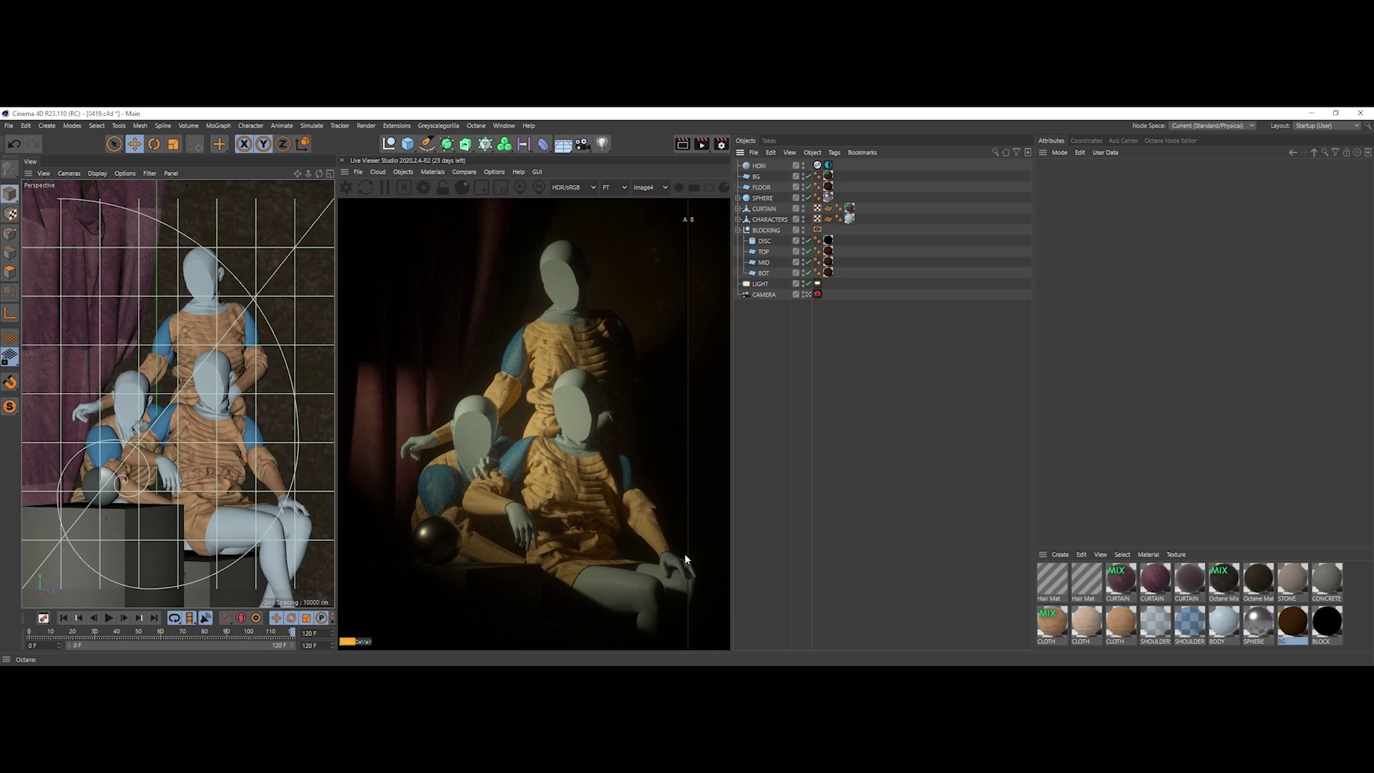
mouse_move(685, 552)
left_mouse_down()
mouse_move(502, 554)
mouse_move(697, 562)
left_mouse_up()
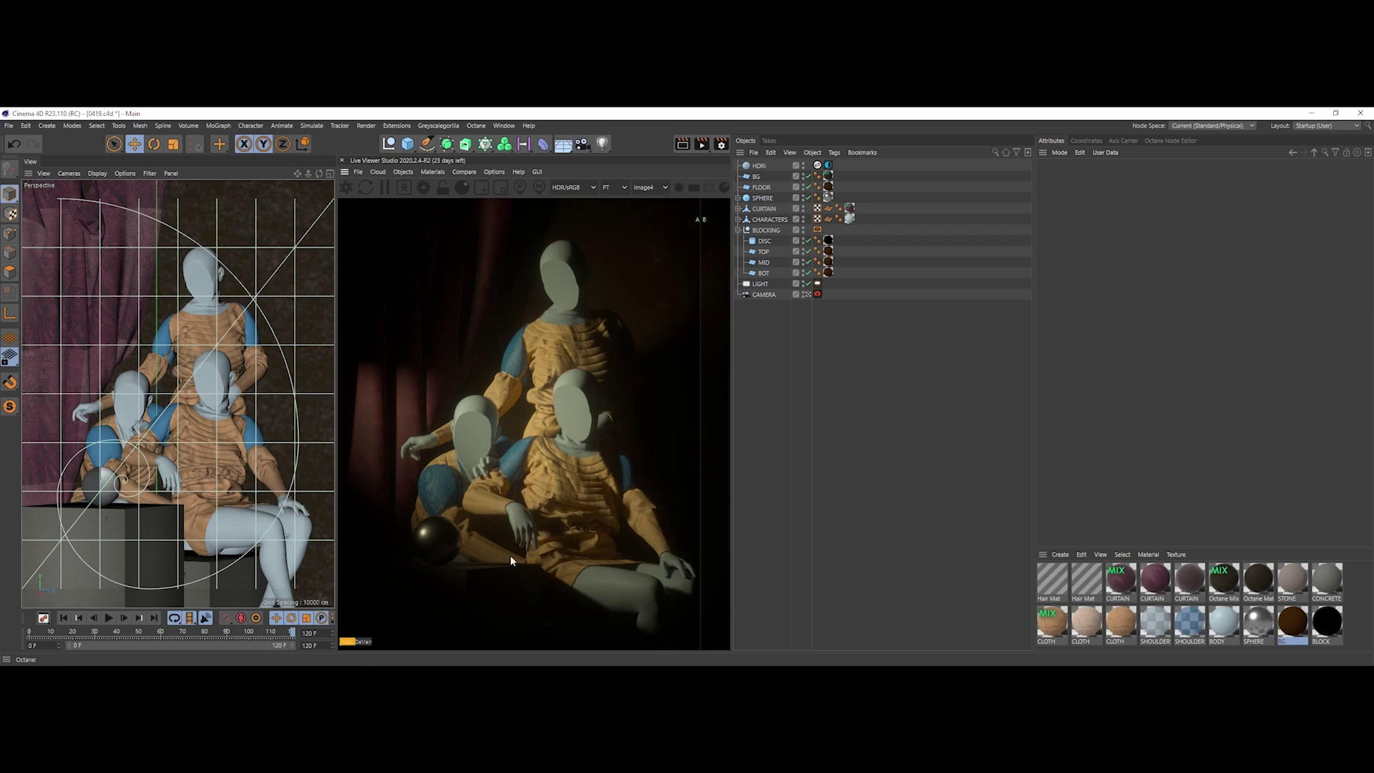